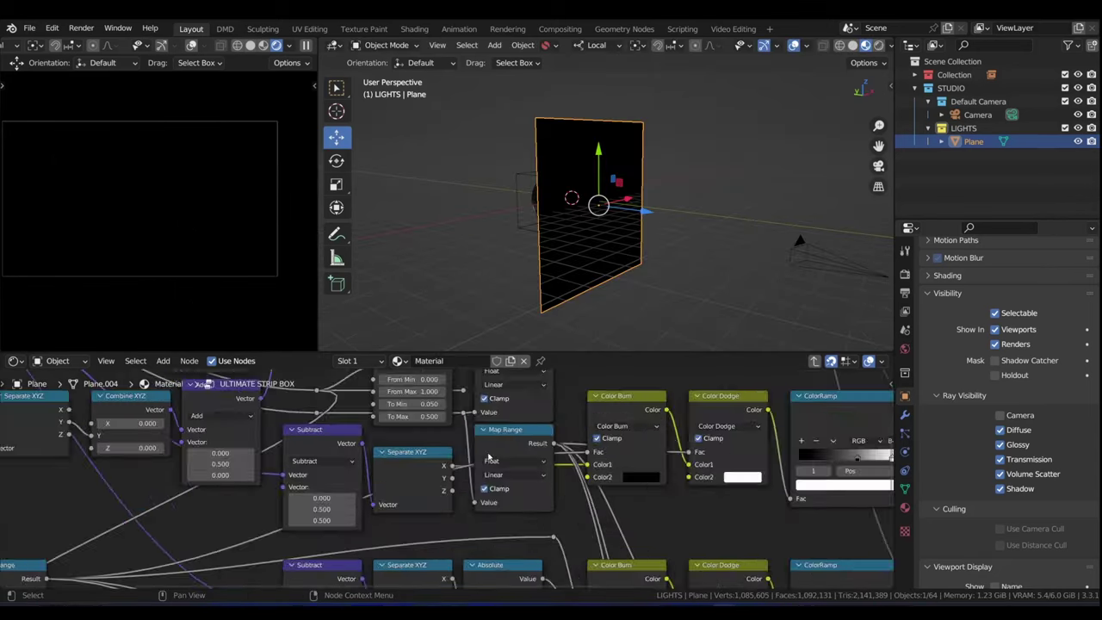
scroll(488, 457, down, 6)
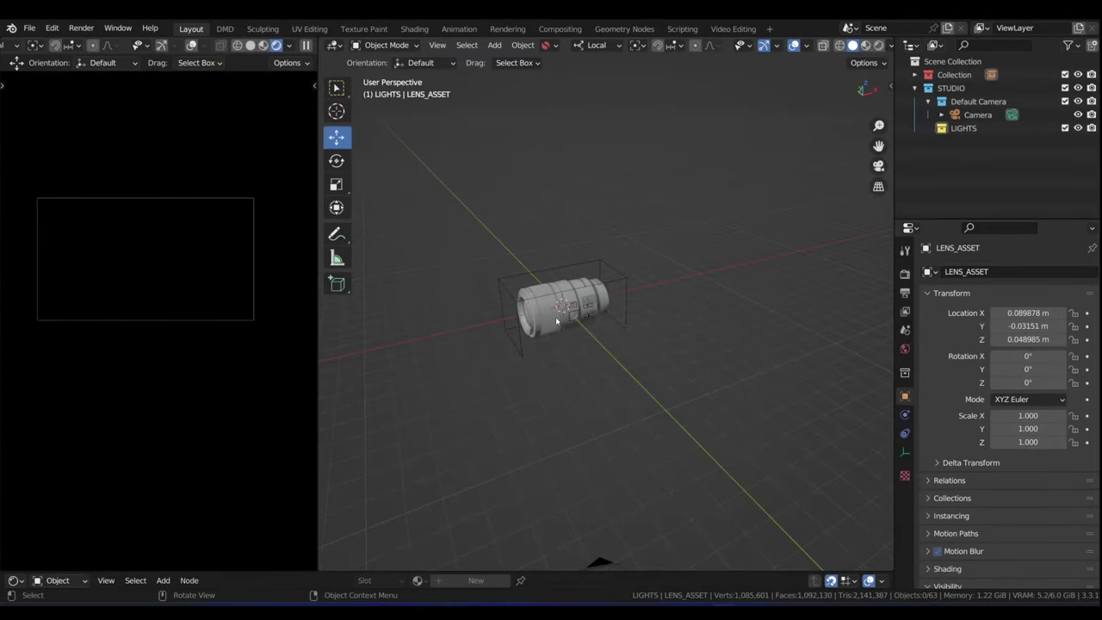
scroll(556, 322, up, 2)
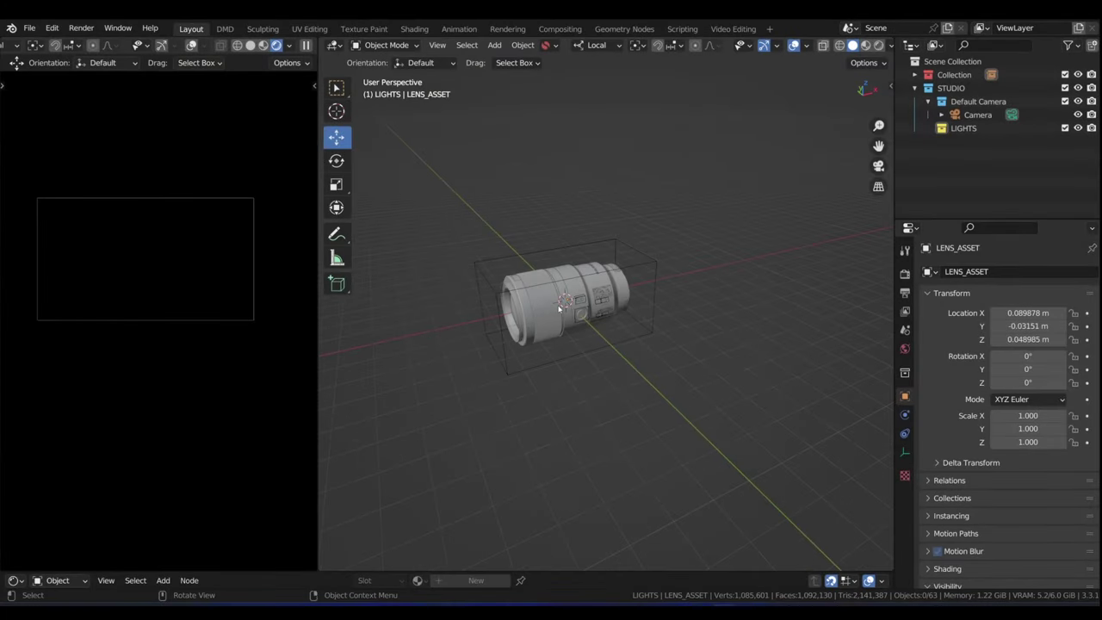
scroll(558, 309, up, 1)
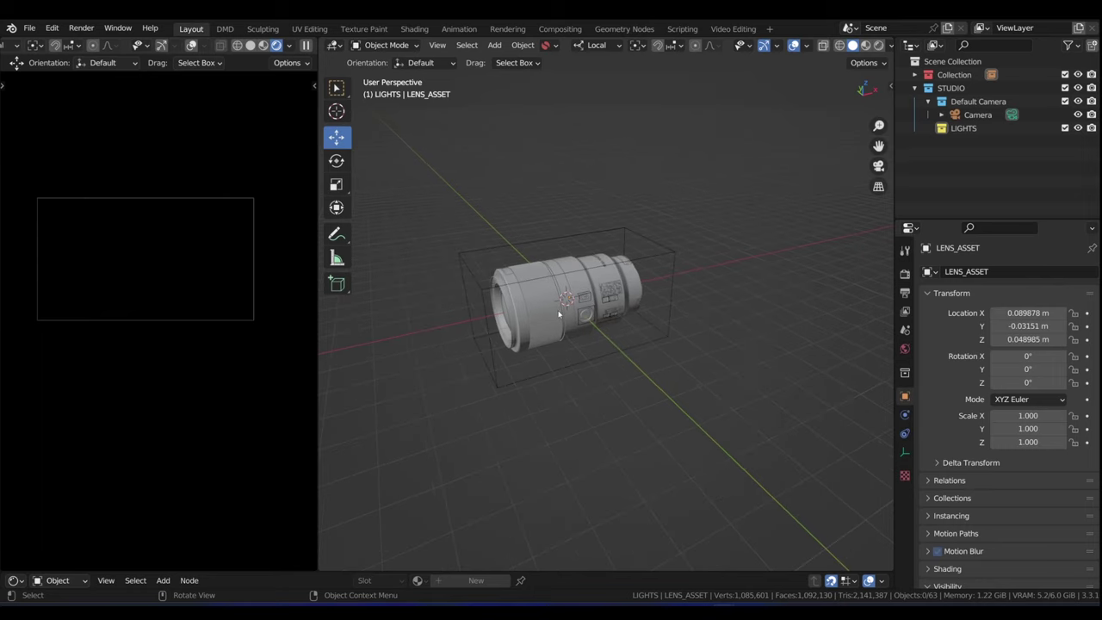
middle_drag(558, 315, 569, 304)
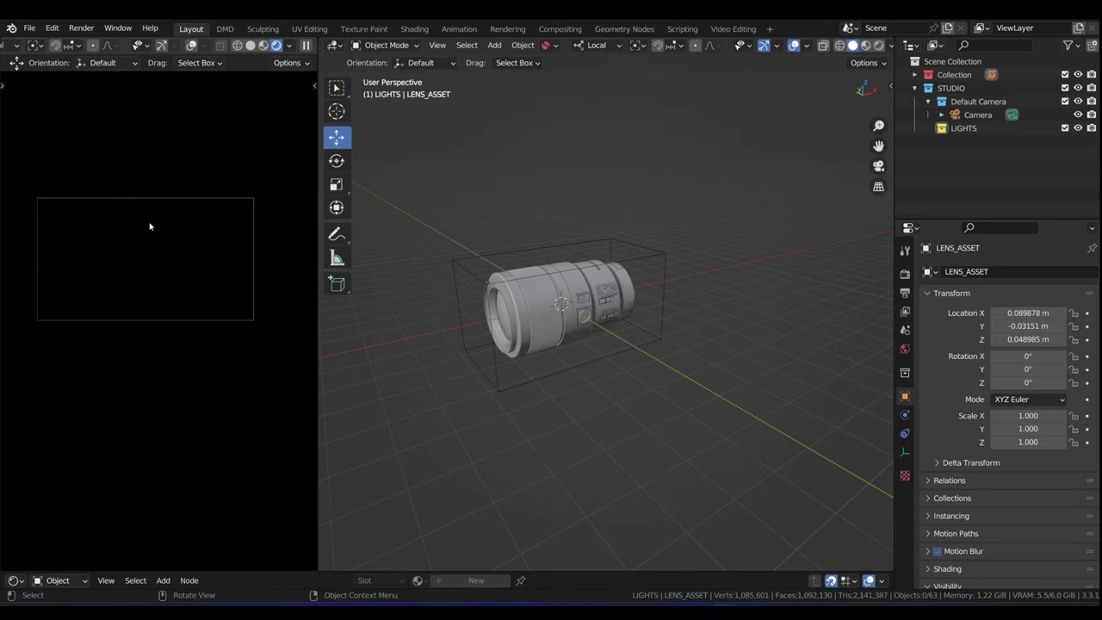
middle_drag(553, 275, 559, 297)
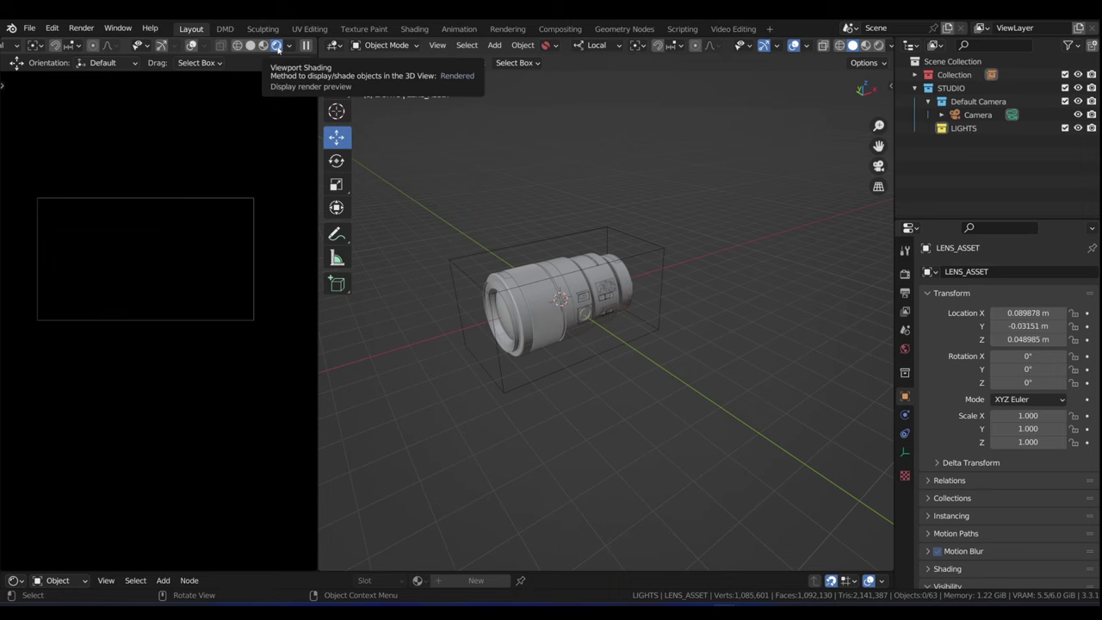
Step: Try a world background strength of 1 to preview the lens, and set the strength back to 0
click(904, 273)
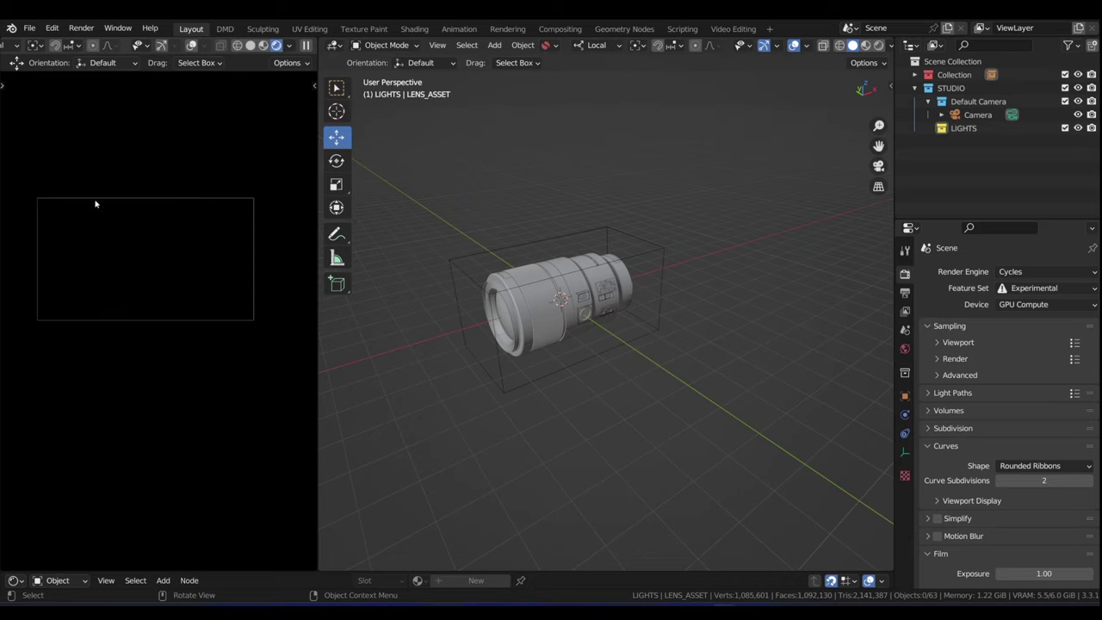
click(978, 117)
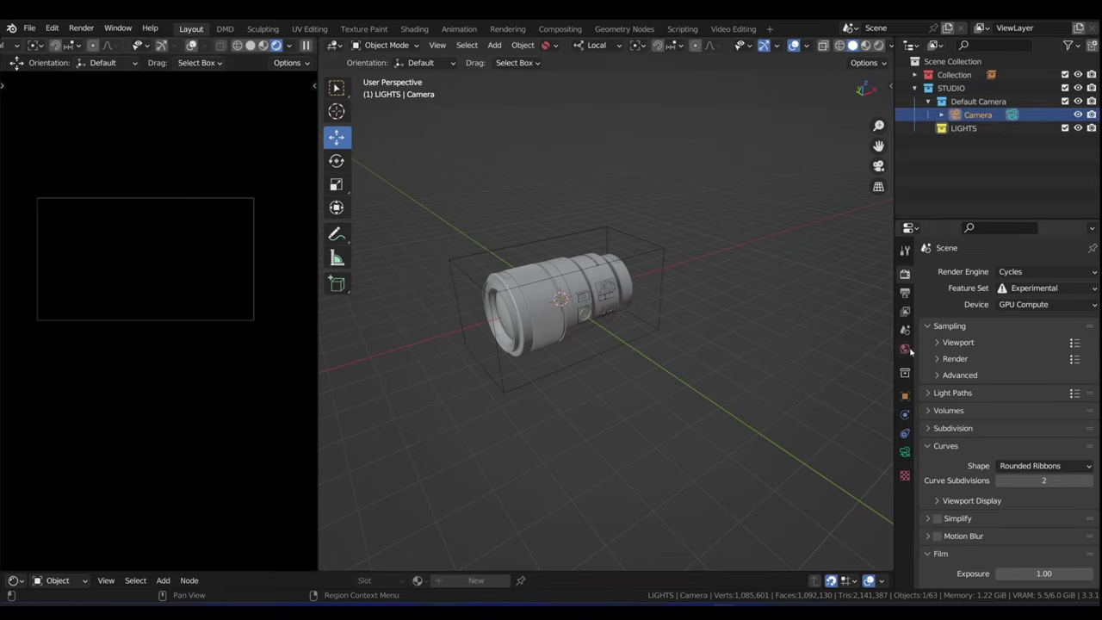
click(905, 349)
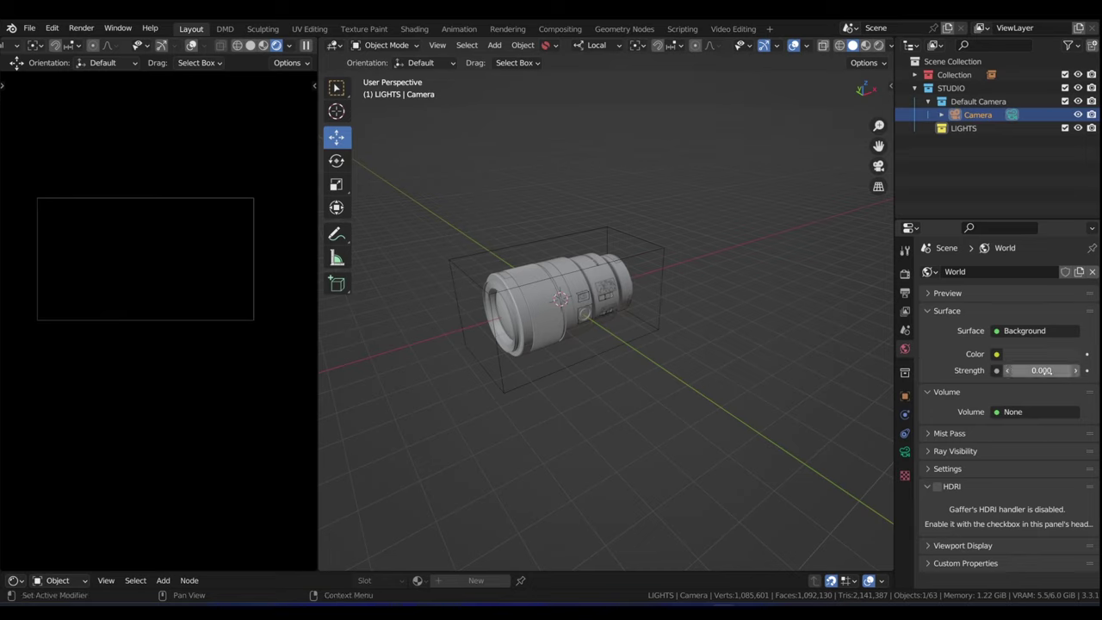
click(1042, 371)
text(1)
key(Return)
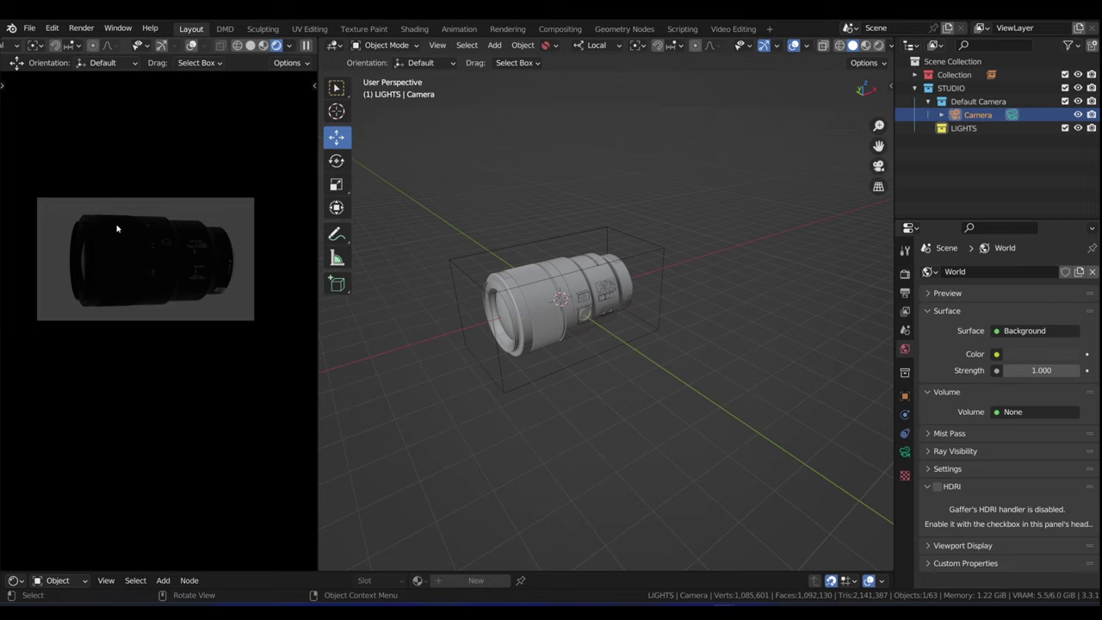
click(1030, 371)
text(0)
key(Return)
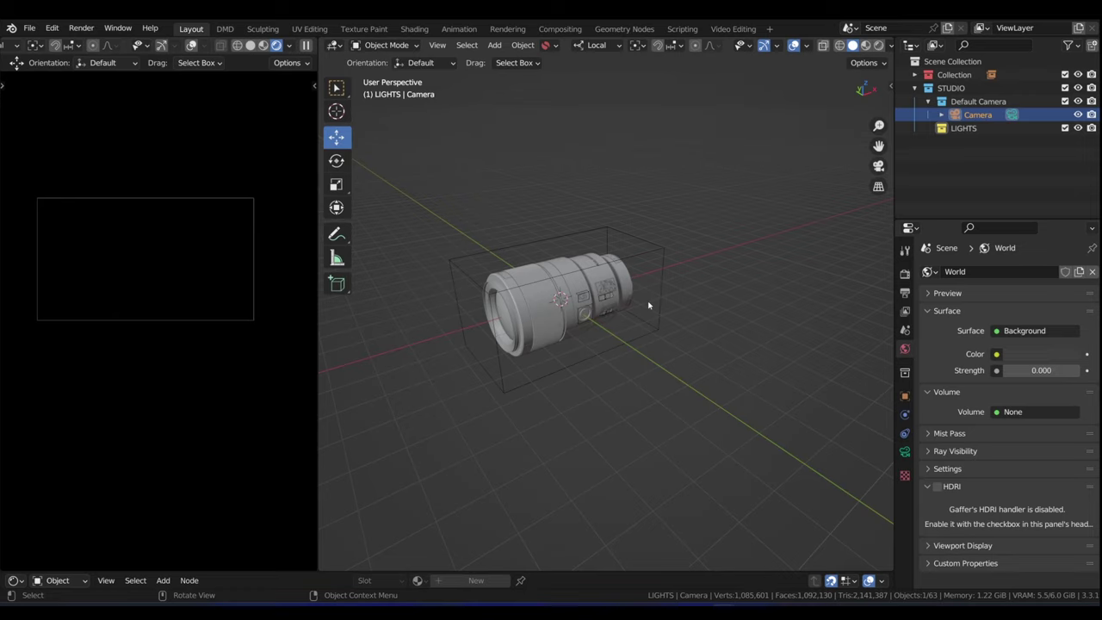
Step: Add a mesh plane to the LIGHTS collection at the lens
middle_drag(649, 315, 566, 270)
key(shift+a)
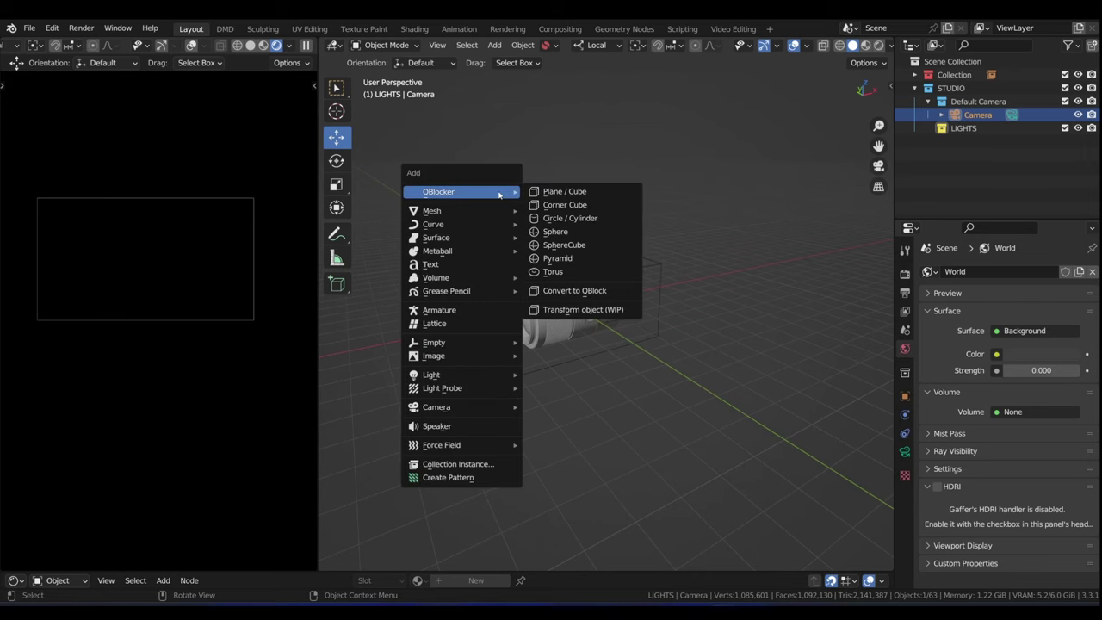
mouse_move(460, 372)
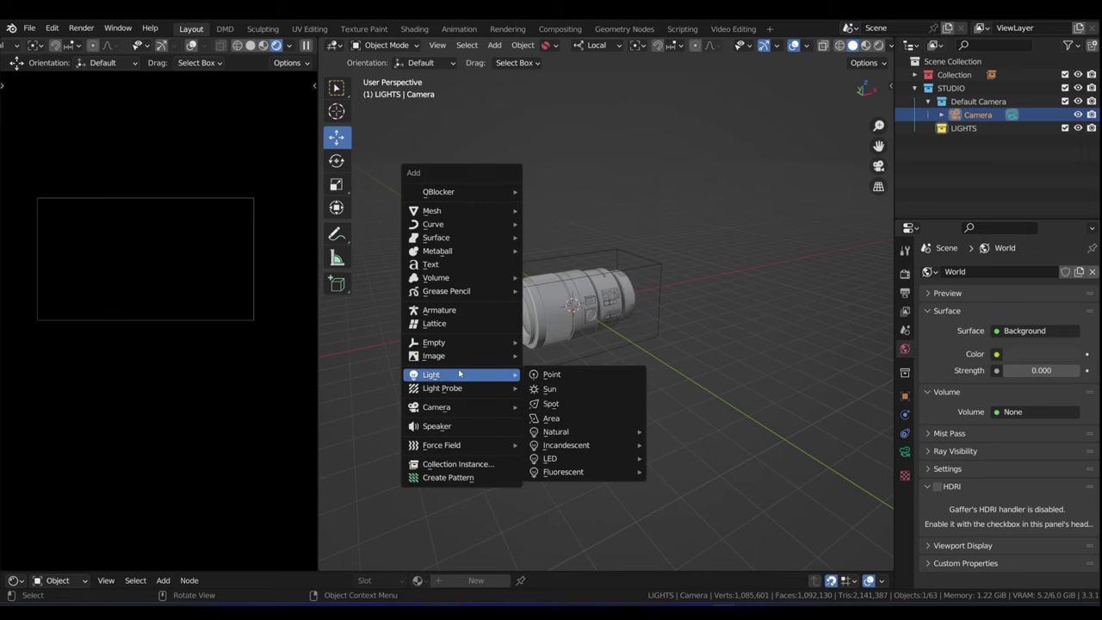
mouse_move(456, 210)
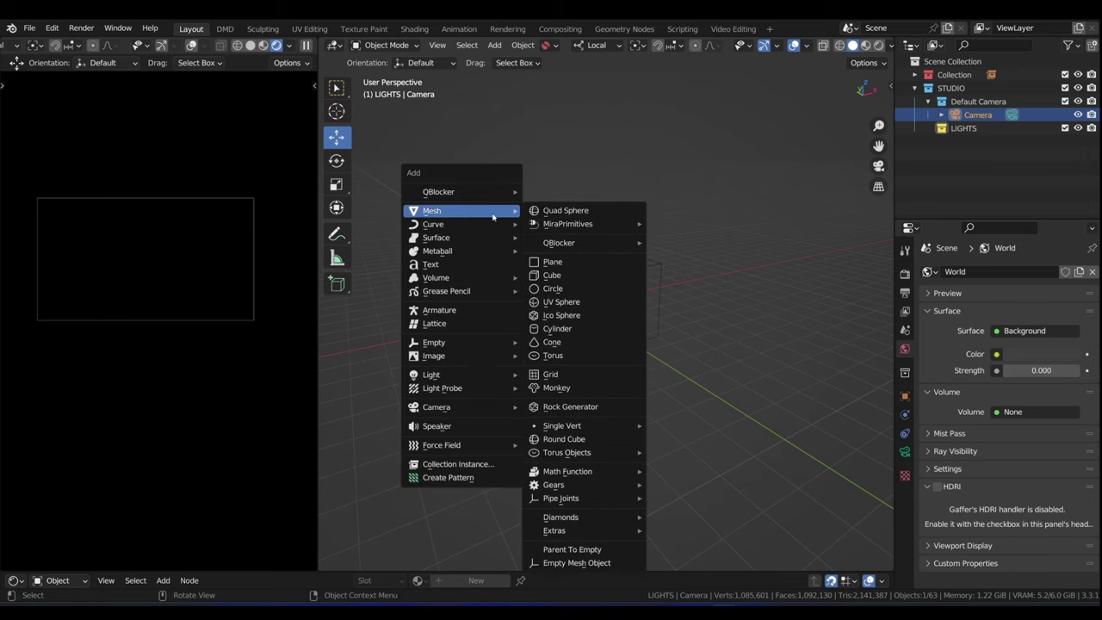
click(594, 260)
scroll(574, 307, up, 2)
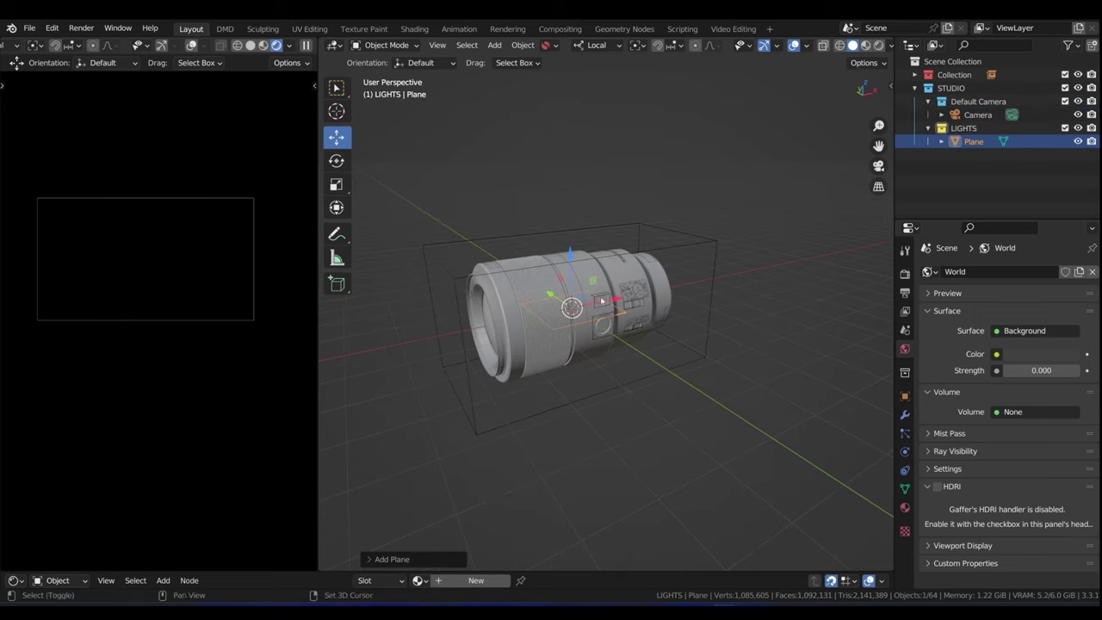
Step: Scale the new plane uniformly by a factor of 5
middle_drag(572, 308, 582, 303)
key(s)
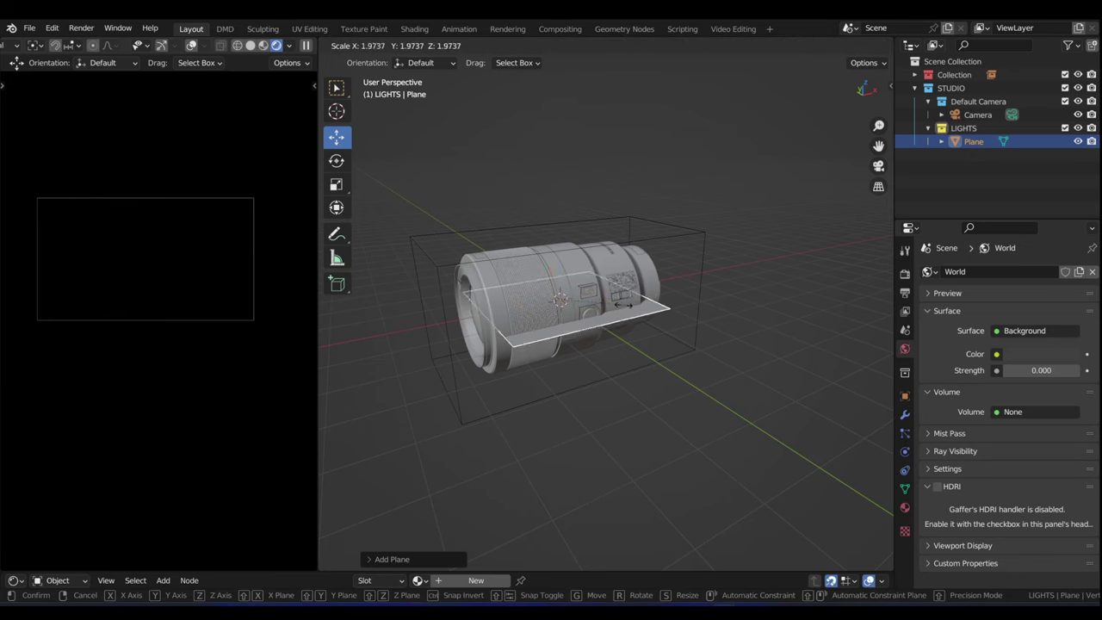
key(5)
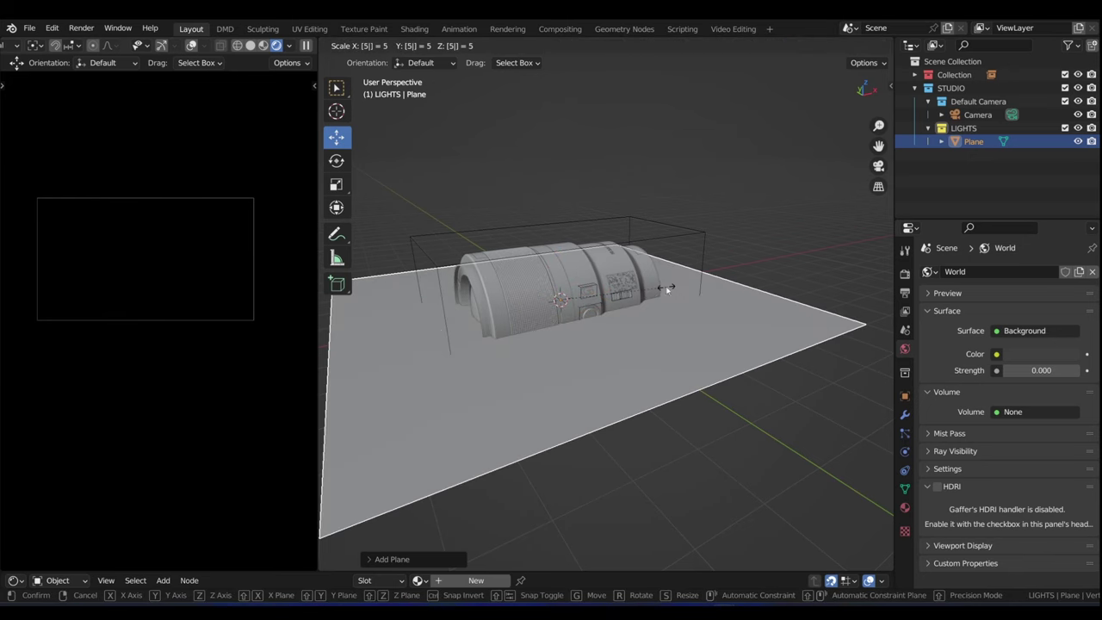
key(Return)
Step: Rotate the plane 90° about the X axis so it stands upright
scroll(665, 286, down, 5)
middle_drag(687, 300, 575, 295)
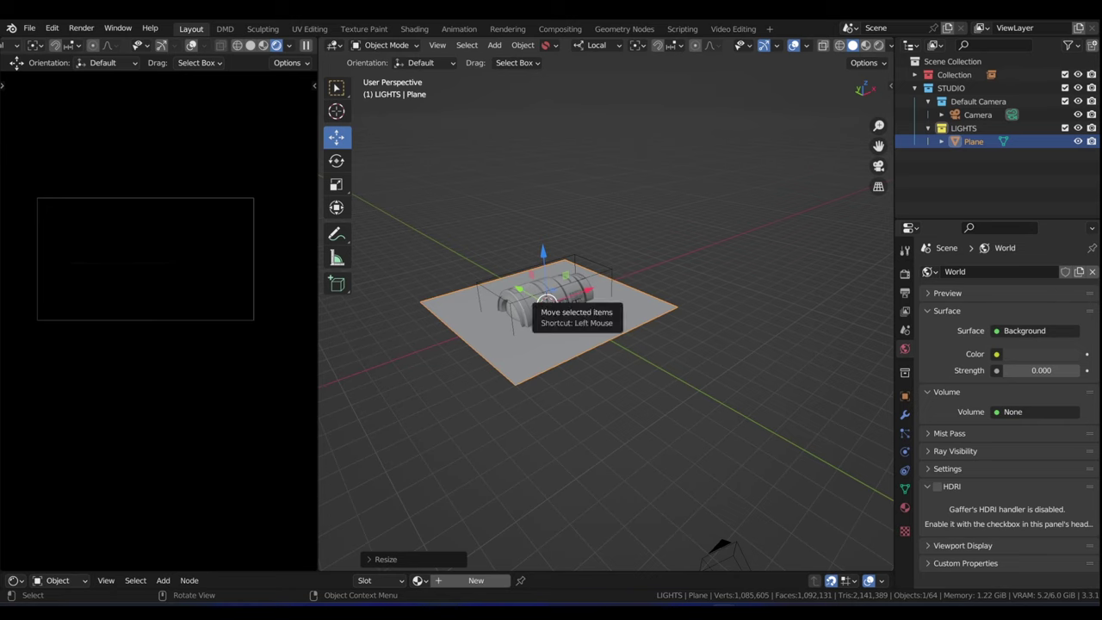
key(r)
key(x)
key(x)
key(9)
key(0)
key(Return)
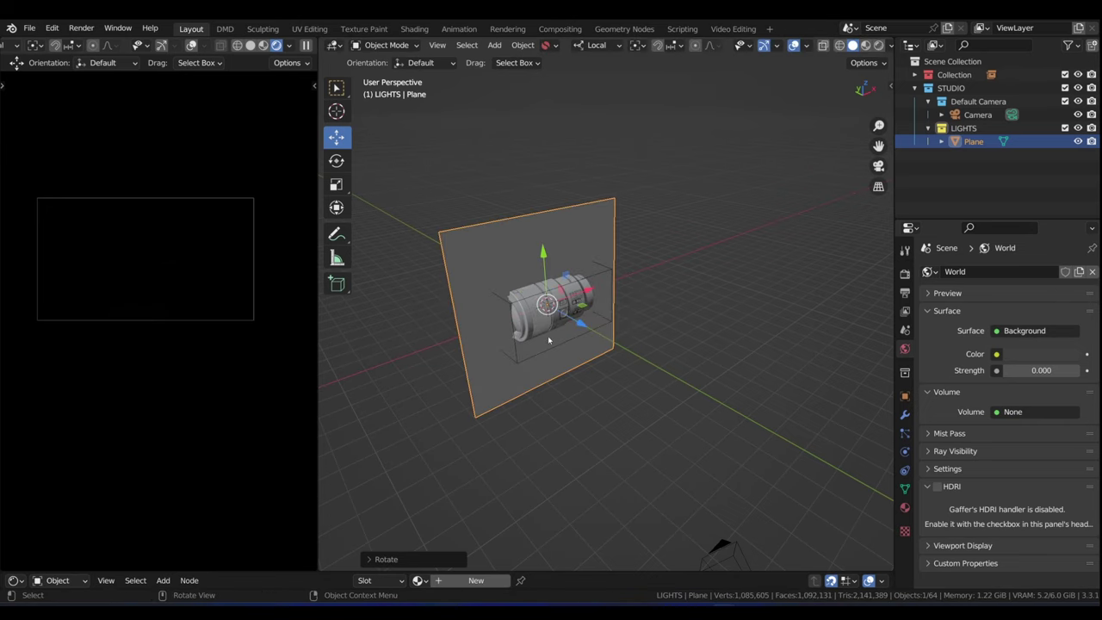
Step: Move the upright plane along its local Z axis to the camera side of the lens, at about -2.14 m in Y
middle_drag(547, 302, 604, 307)
drag(604, 308, 641, 308)
middle_drag(641, 308, 659, 307)
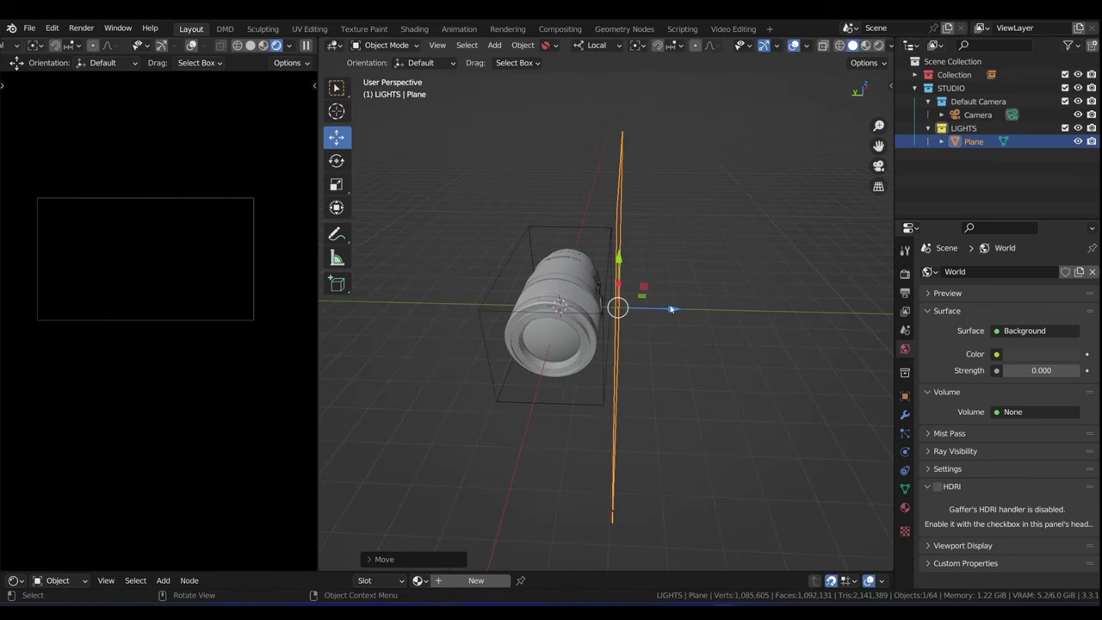
drag(672, 309, 640, 333)
Step: Show the plane in Material Preview shading in the main viewport and enlarge the node editor area
middle_drag(640, 332, 564, 431)
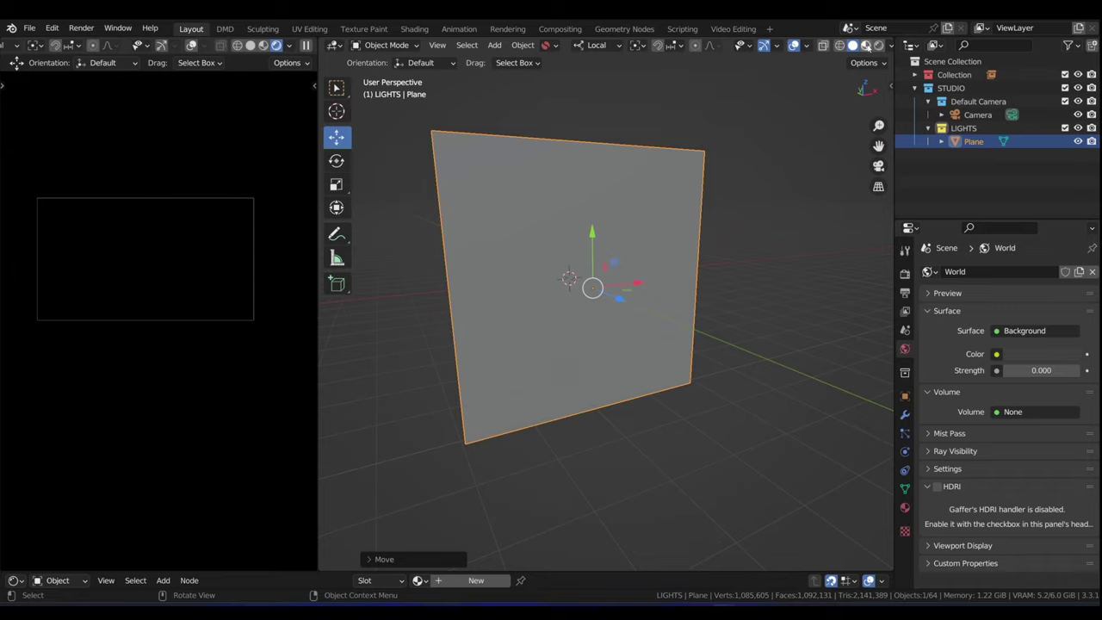
click(865, 45)
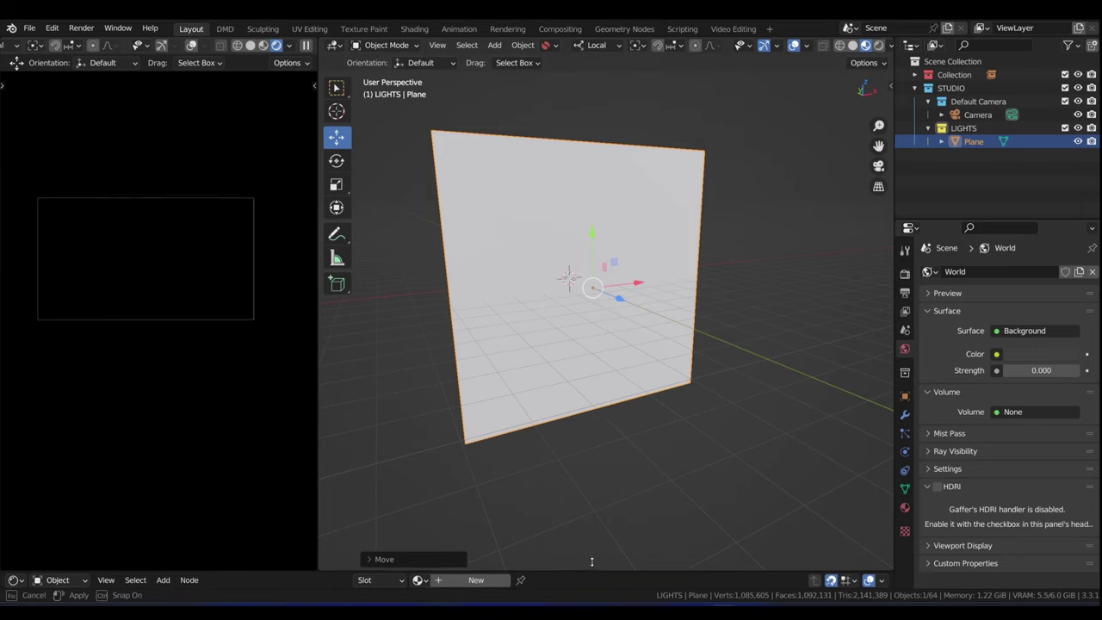
drag(591, 571, 591, 437)
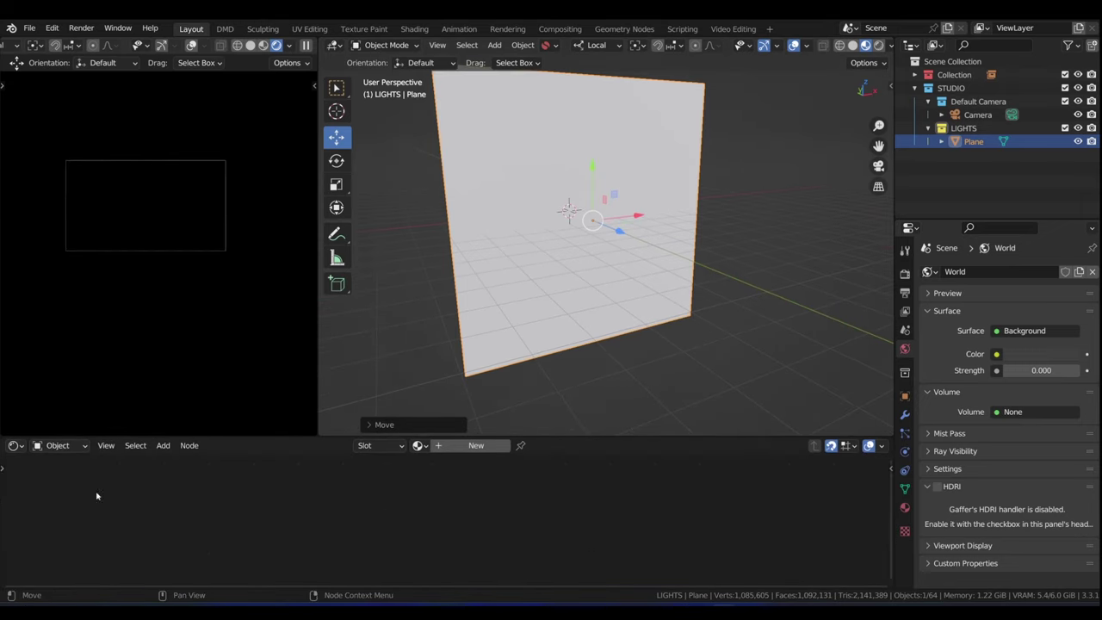
Step: Switch the node editor area to the Timeline and return it to the Shader Editor
click(17, 446)
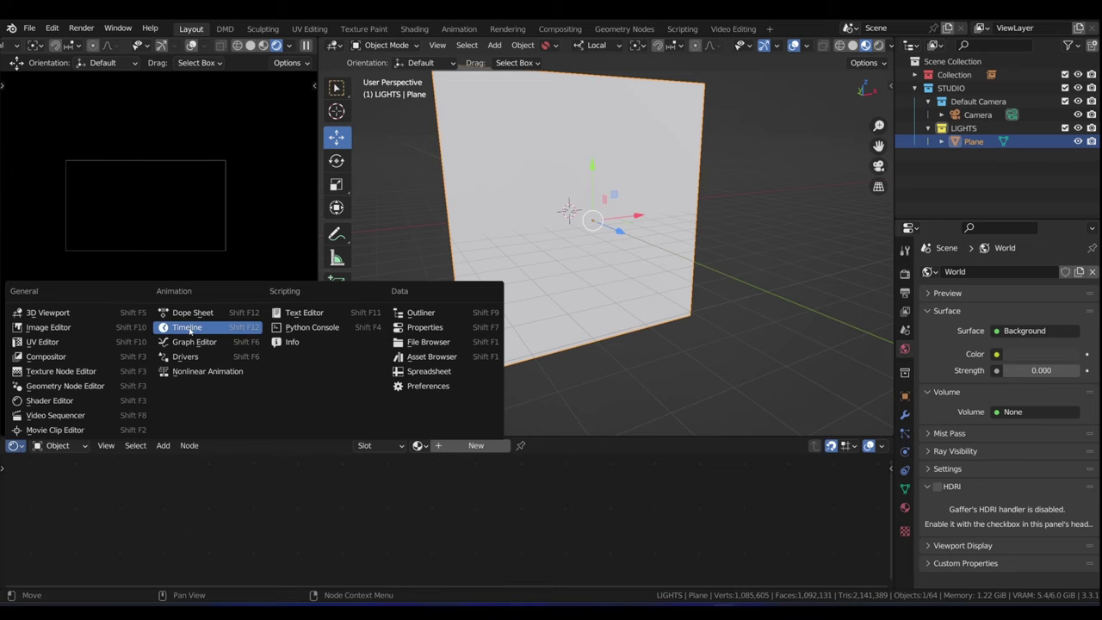
click(188, 328)
click(15, 445)
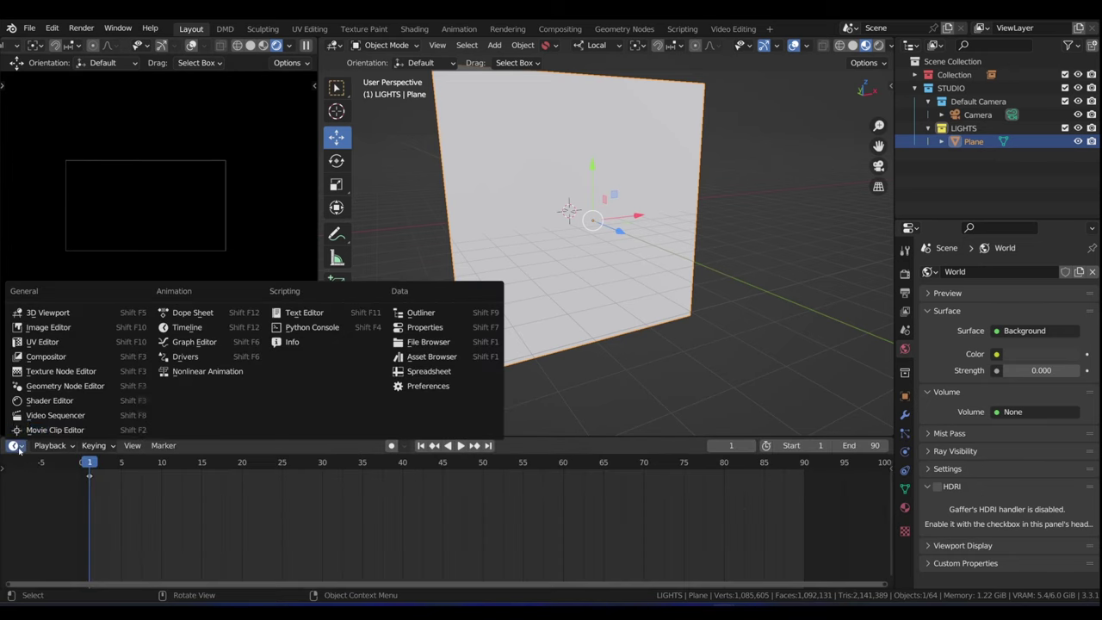
click(48, 401)
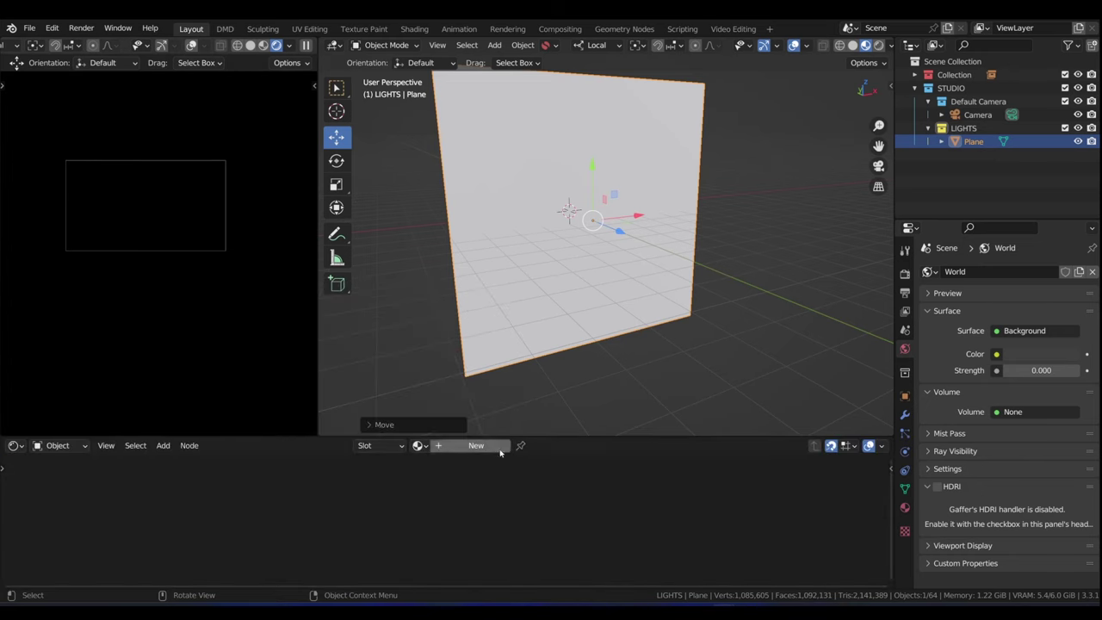
Step: Assign the existing Common Grad material to the plane
middle_drag(532, 321, 551, 284)
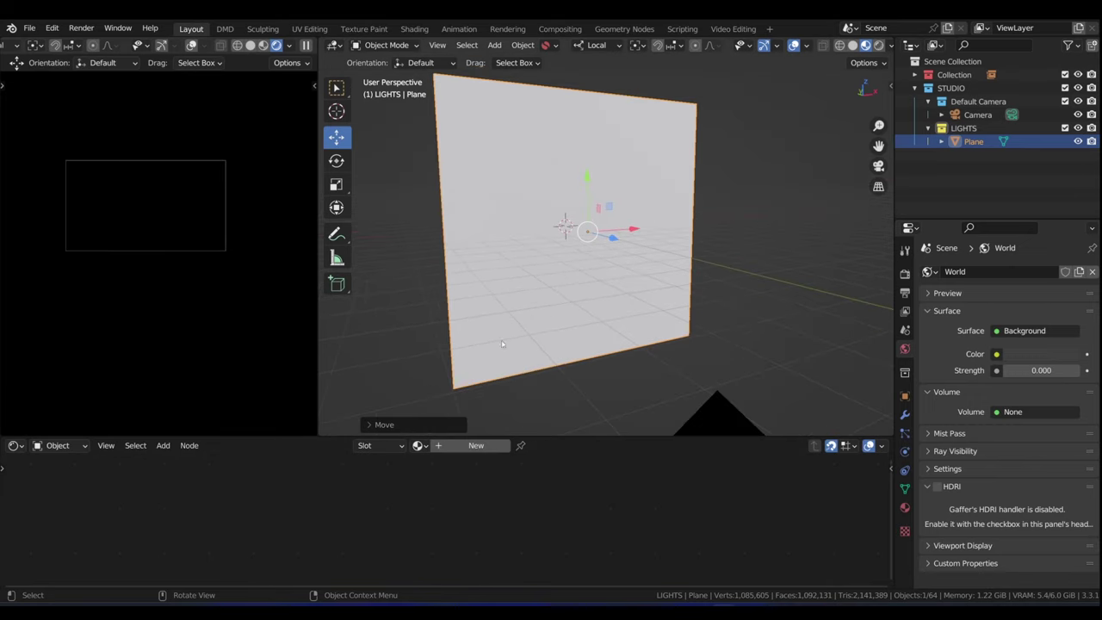
click(419, 445)
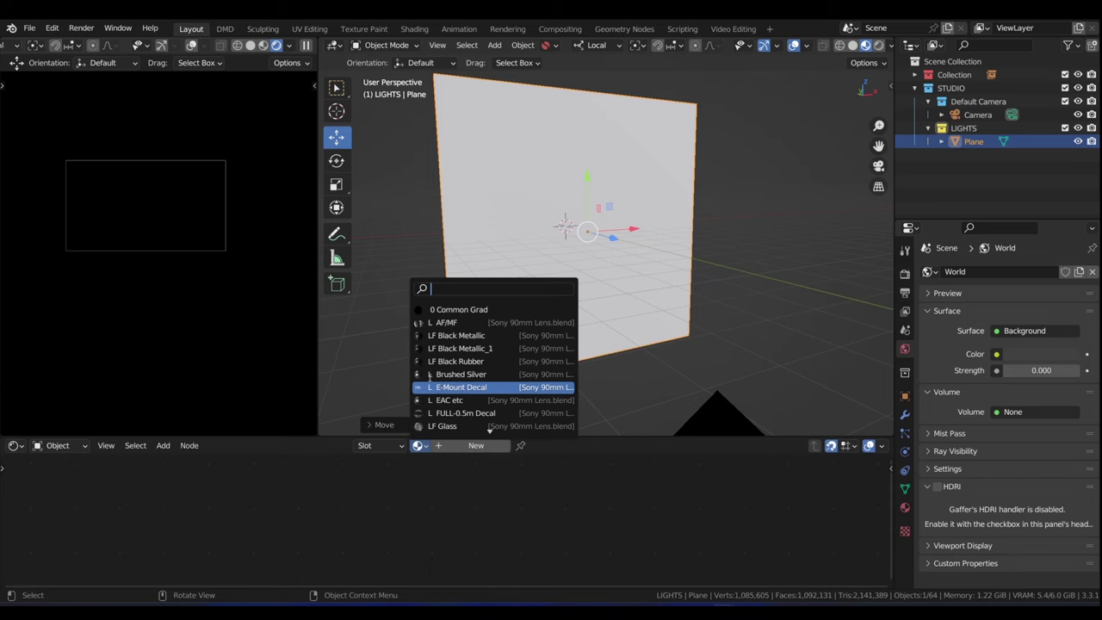
click(451, 309)
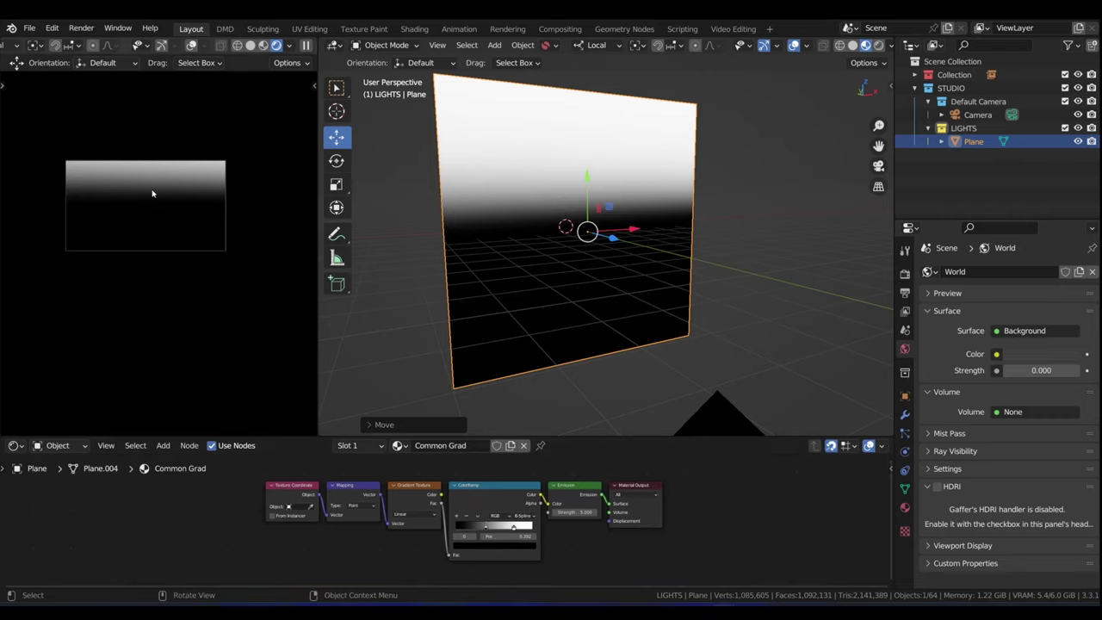
Step: Turn off the plane's Camera ray visibility so that it no longer blocks the lens in the rendered camera view
mouse_move(152, 227)
middle_down()
mouse_move(251, 229)
mouse_move(253, 209)
mouse_move(135, 221)
middle_up()
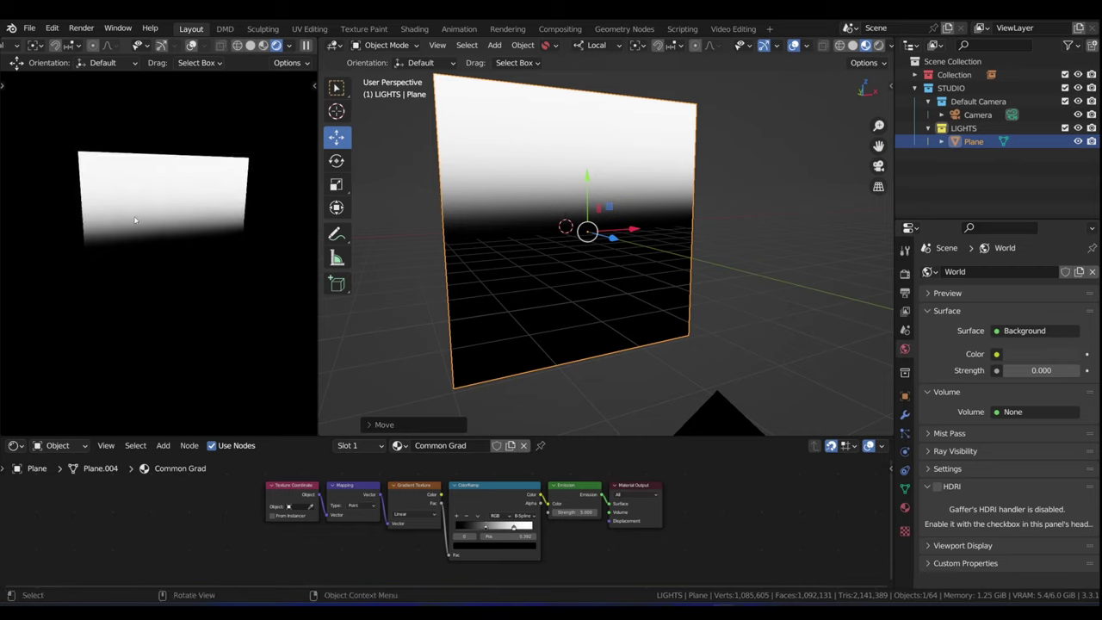
key(KP_1)
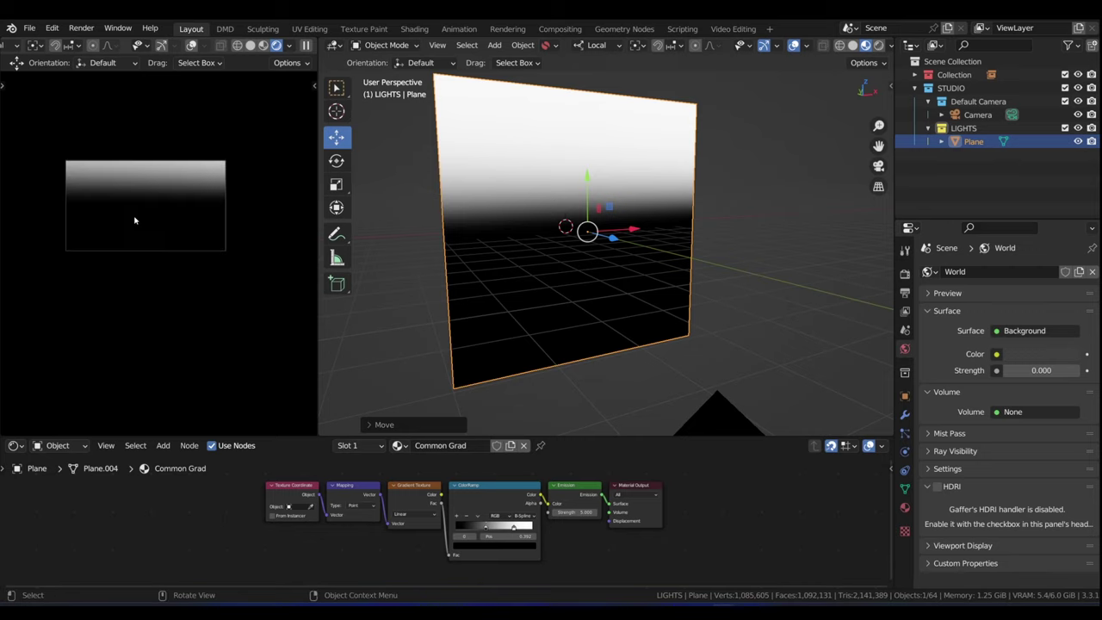
shift+scroll(129, 219, up, 2)
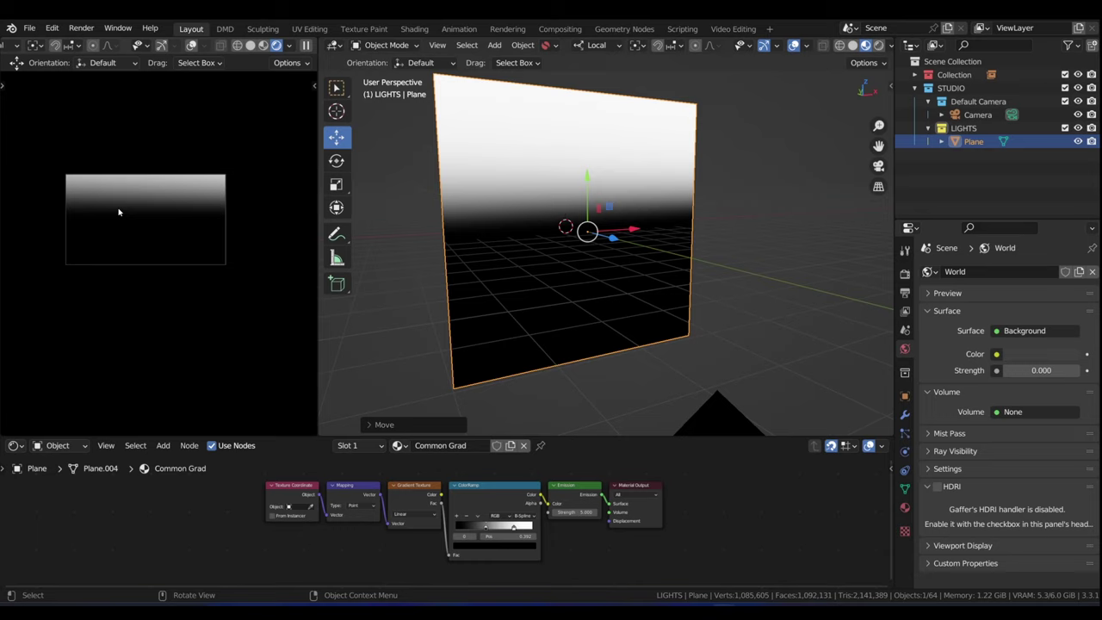
click(904, 397)
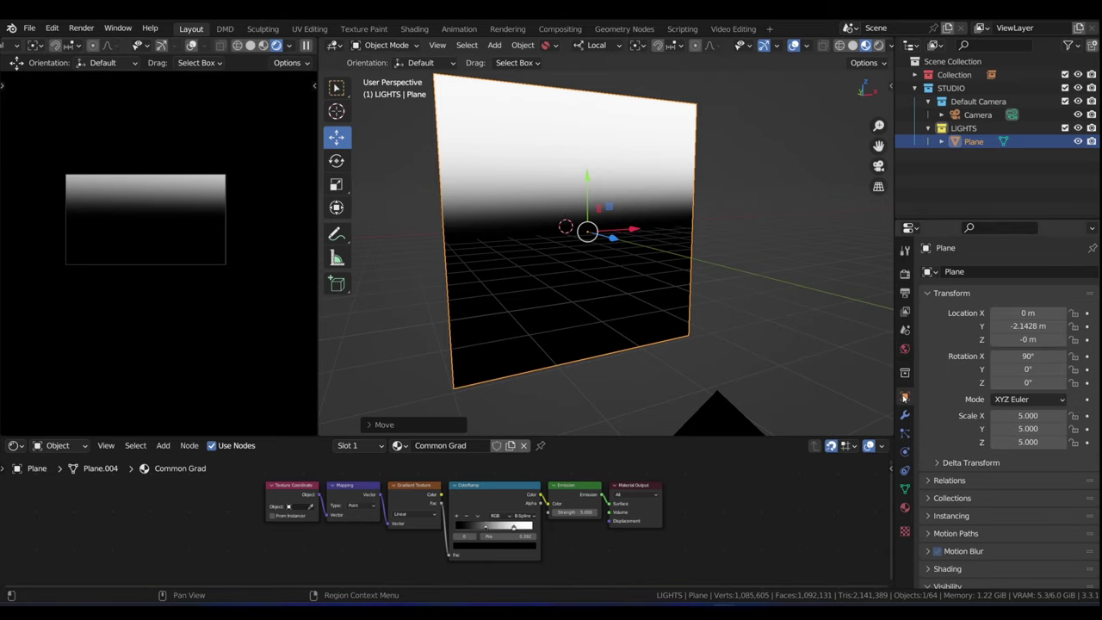
scroll(935, 397, down, 6)
scroll(935, 406, down, 3)
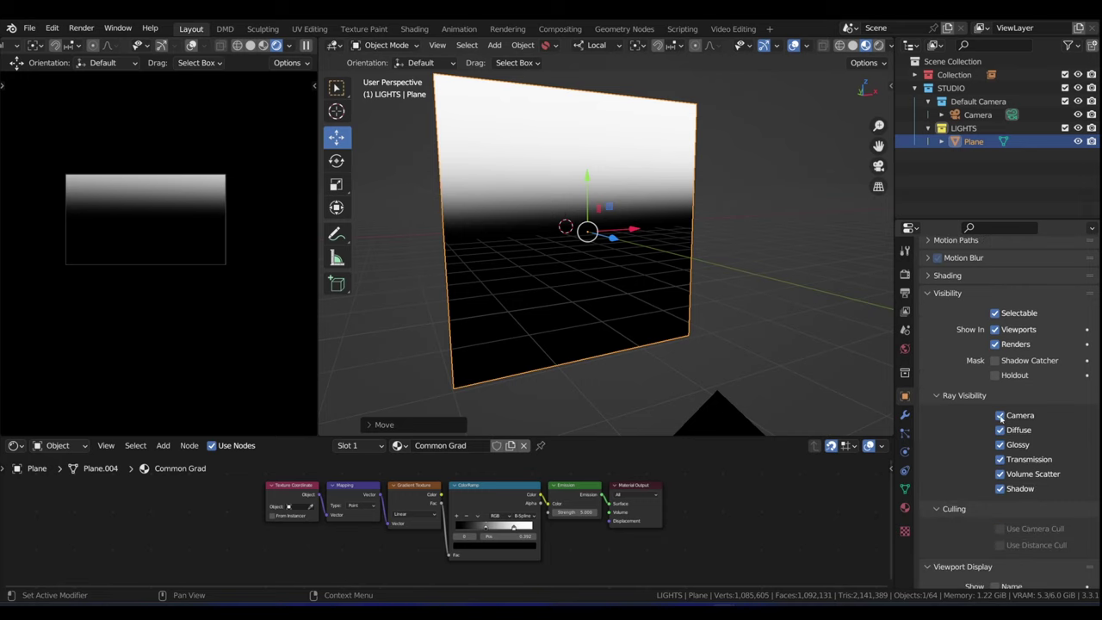
click(1000, 415)
scroll(165, 224, up, 1)
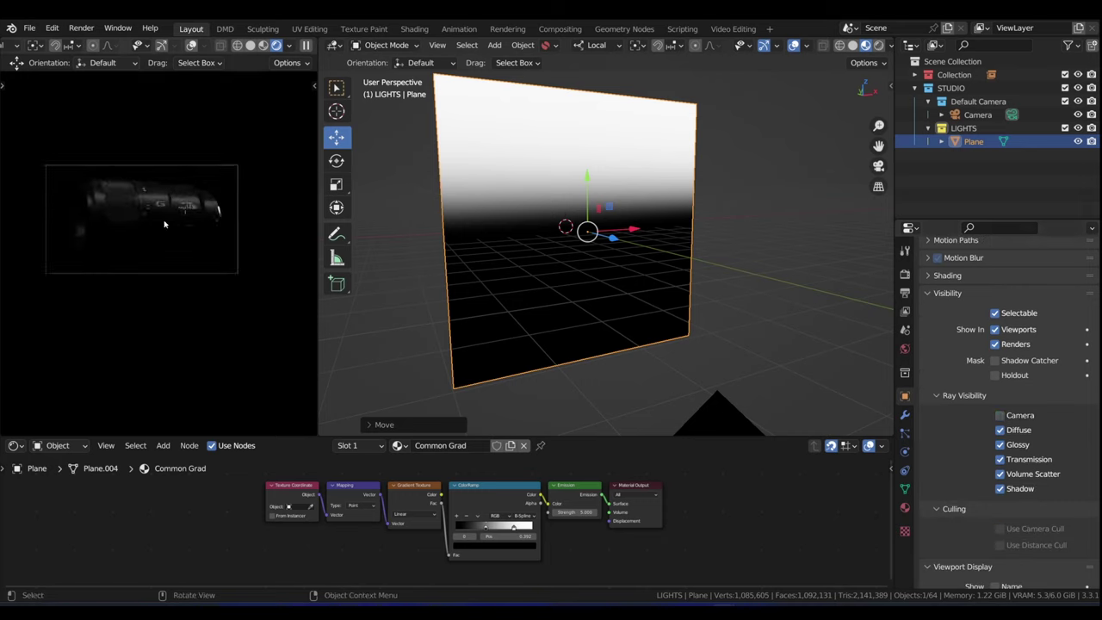
scroll(184, 218, up, 2)
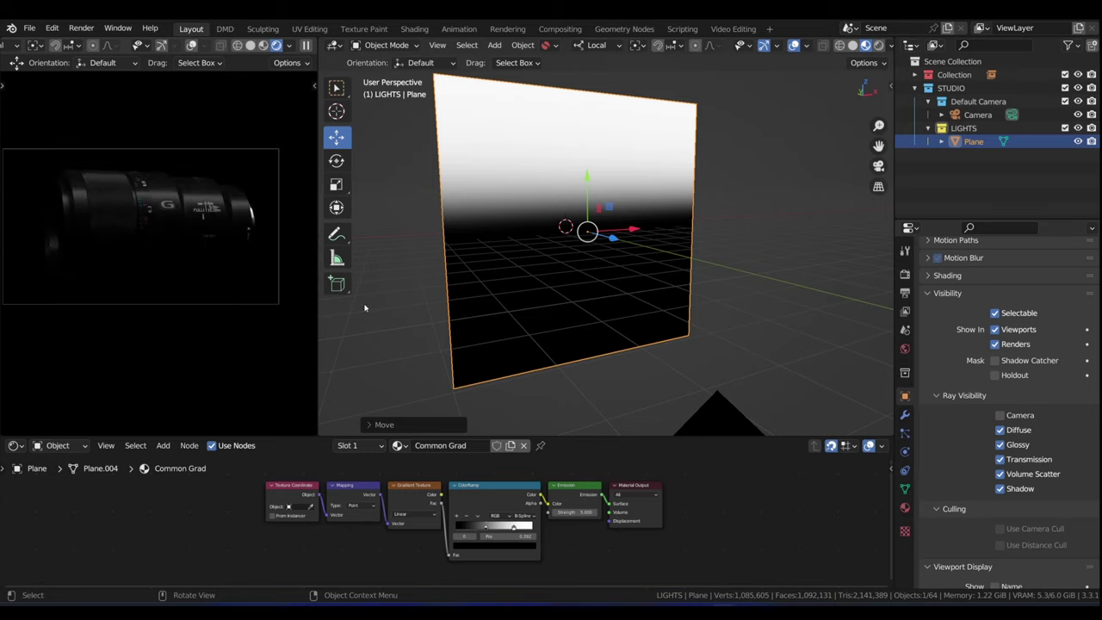
Step: Lower the gradient plane along its local Y axis beside the lens
middle_drag(609, 212, 672, 208)
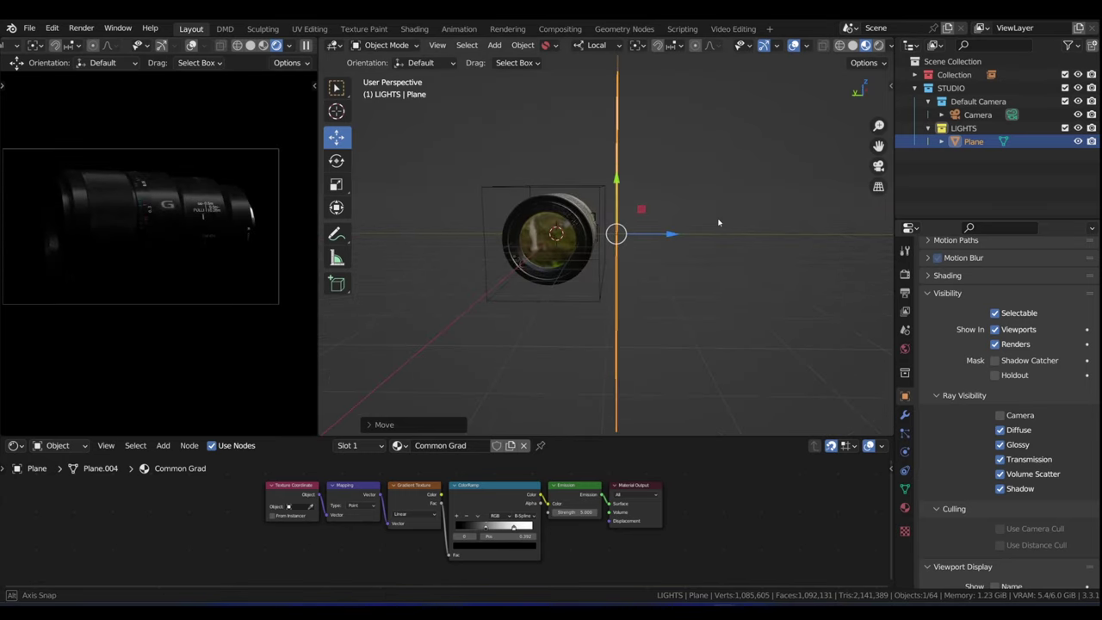
drag(614, 185, 616, 215)
middle_drag(616, 215, 358, 256)
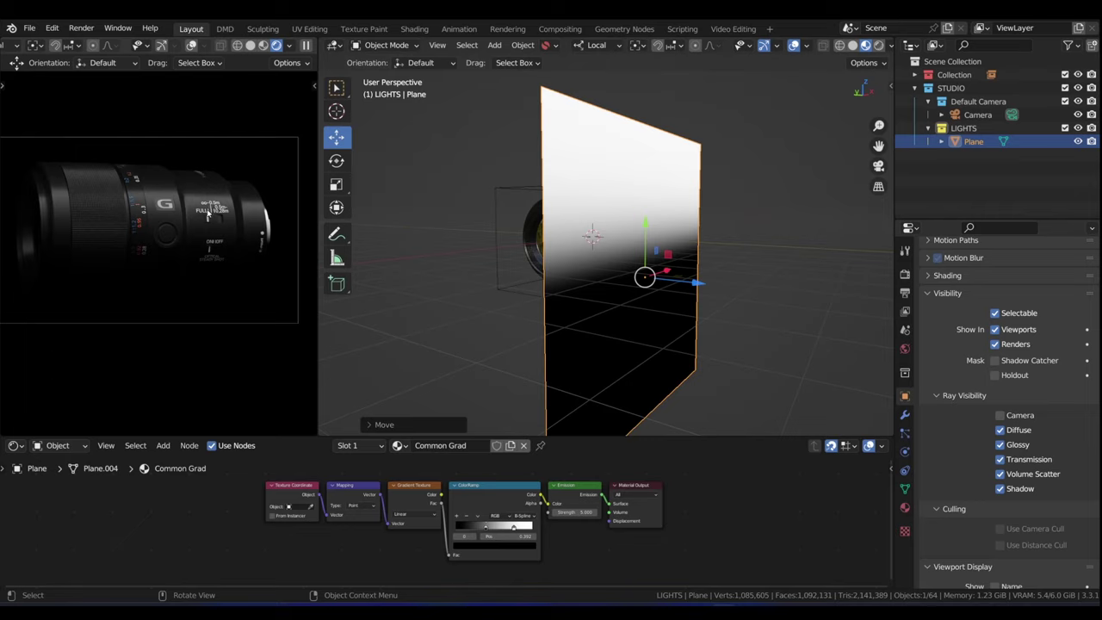
Step: Inspect the lens lighting in the rendered camera view and switch to Photos to view the reference image Sony 90mm Macro.png
scroll(198, 214, down, 3)
scroll(172, 248, up, 1)
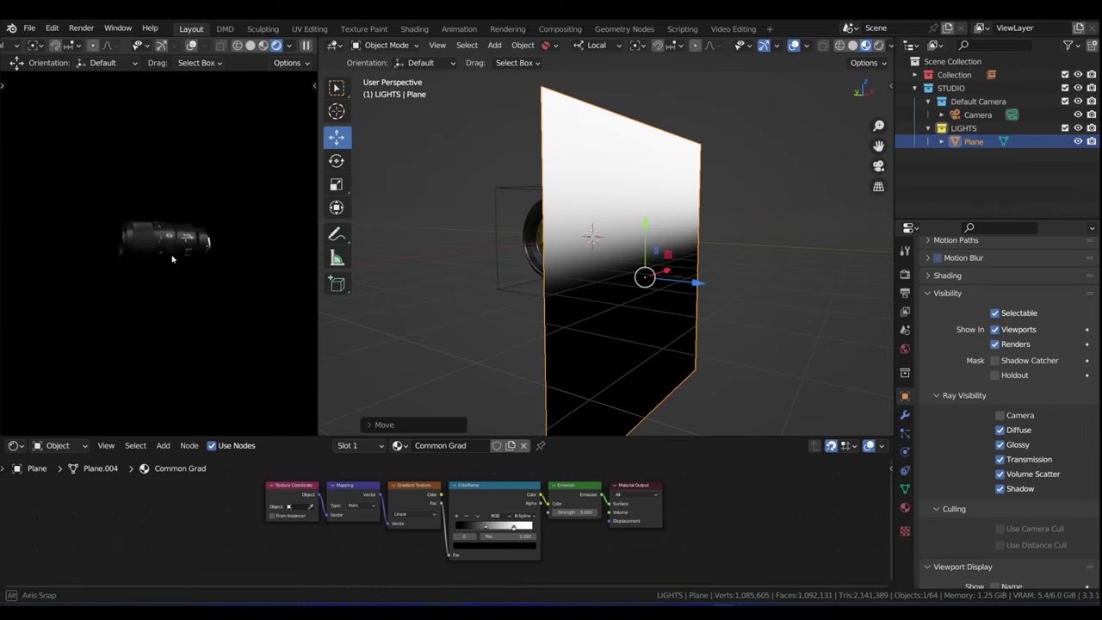
scroll(172, 258, up, 3)
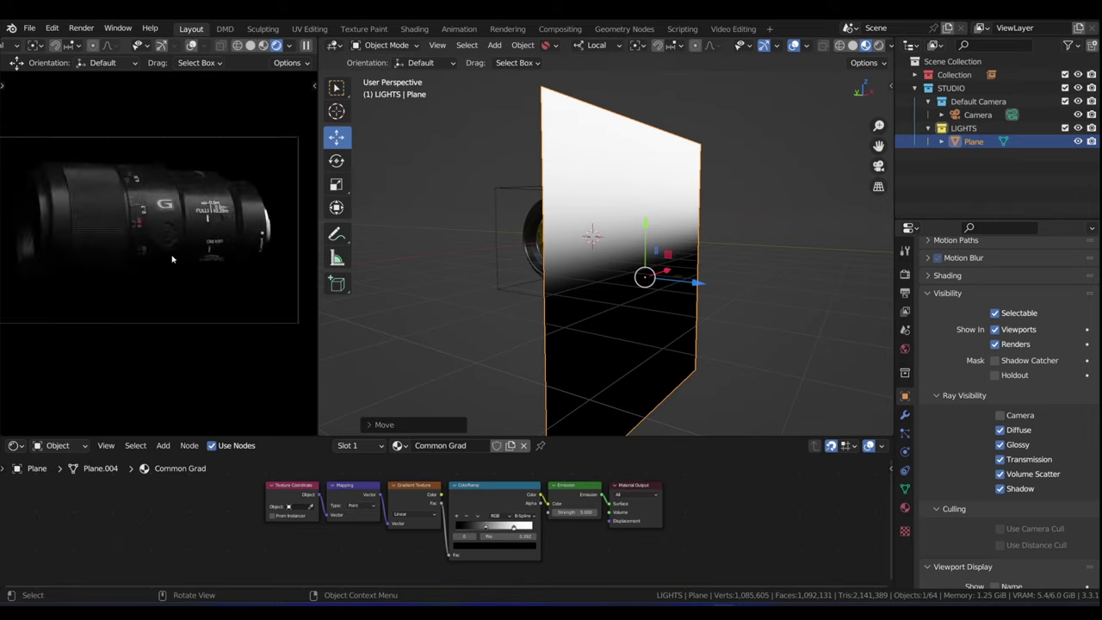
scroll(195, 238, up, 2)
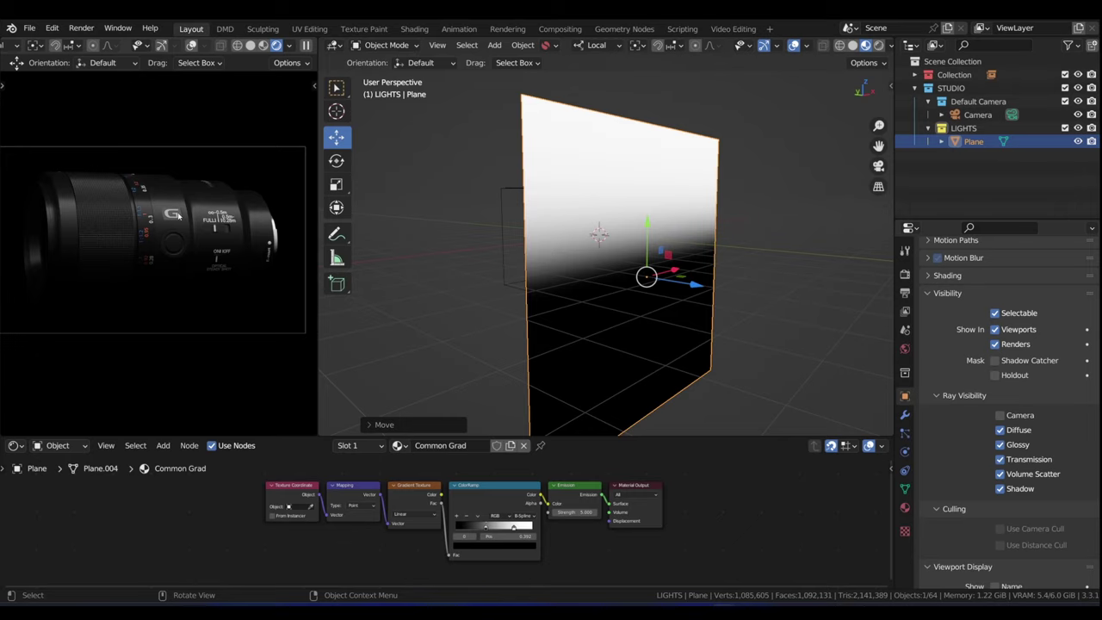
mouse_move(746, 613)
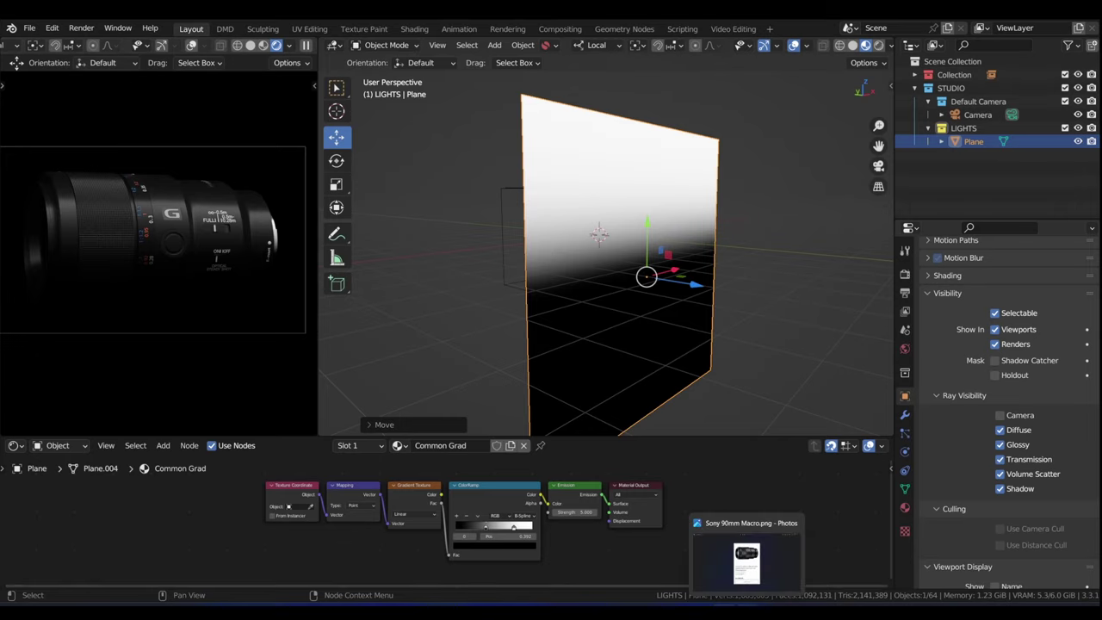
click(746, 560)
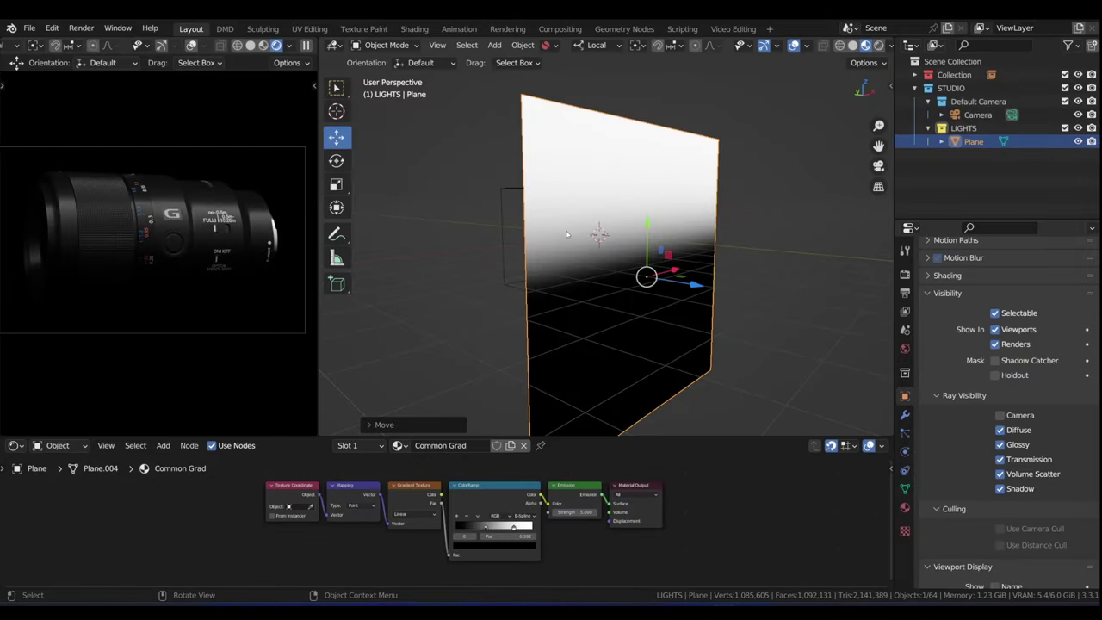
Step: Raise the gradient plane slightly along its local Y axis
scroll(564, 230, down, 1)
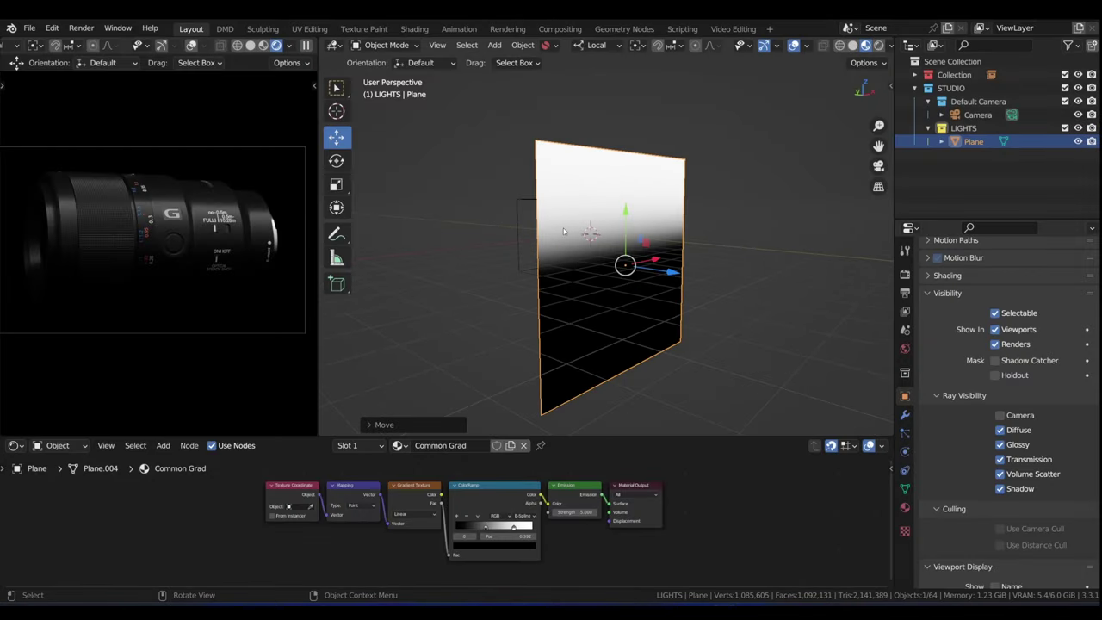
middle_drag(568, 245, 601, 200)
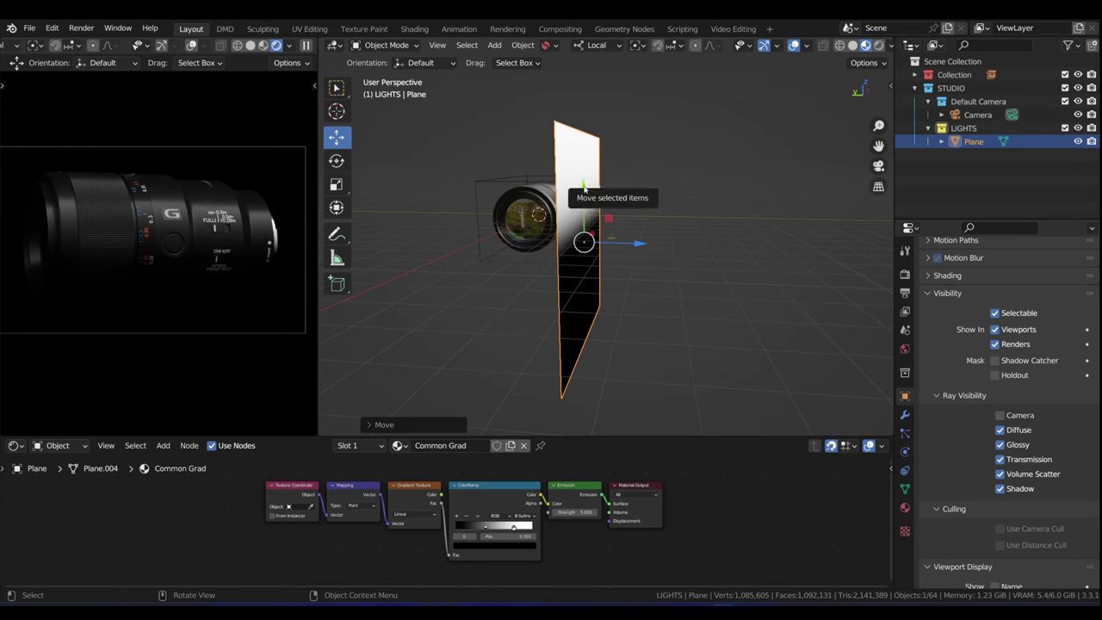
drag(584, 188, 582, 163)
Step: Duplicate the gradient plane in place and lower the copy along its local Y axis below the lens
key(shift+d)
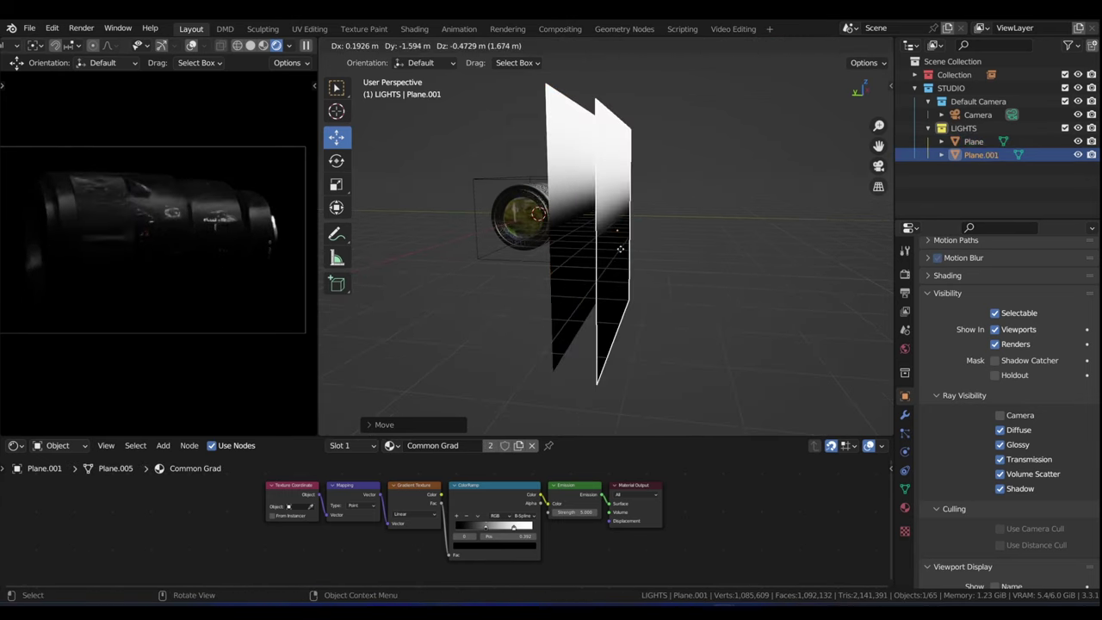
right_click(634, 228)
middle_drag(634, 232, 584, 163)
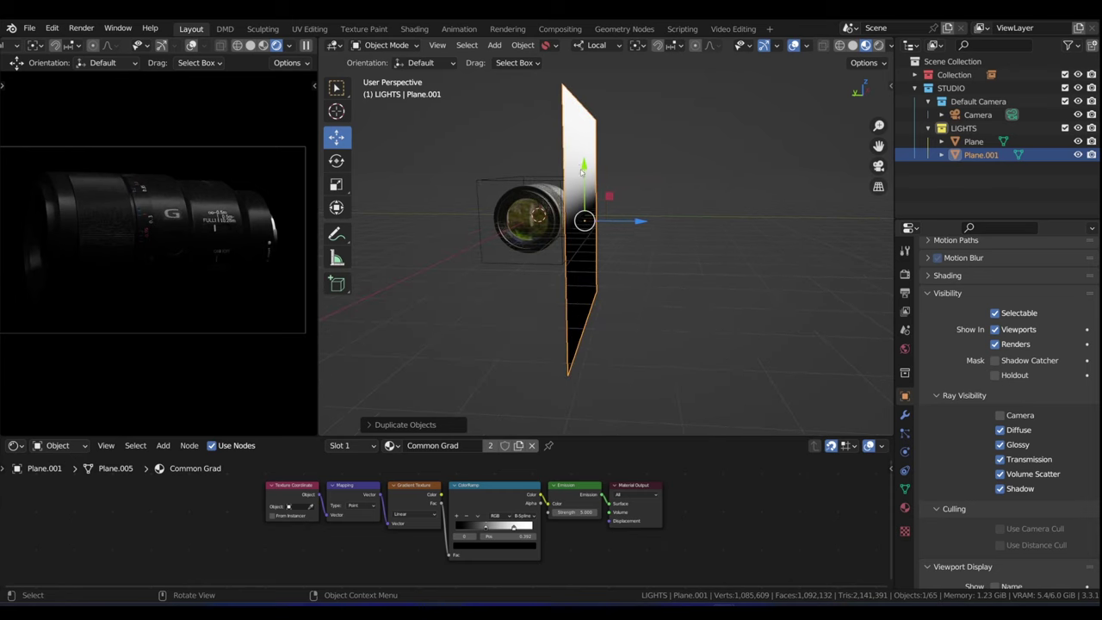
drag(582, 170, 584, 275)
Step: Rotate the duplicated plane about 13° around its local X axis and move it closer to the underside of the lens
middle_drag(585, 275, 607, 263)
key(r)
key(x)
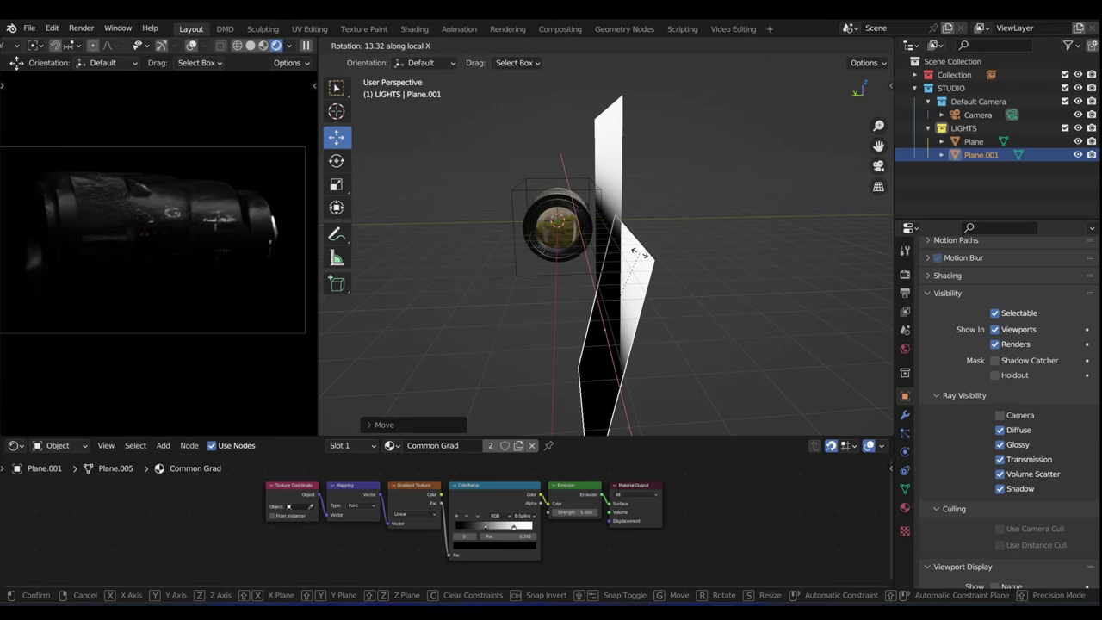
click(636, 251)
key(g)
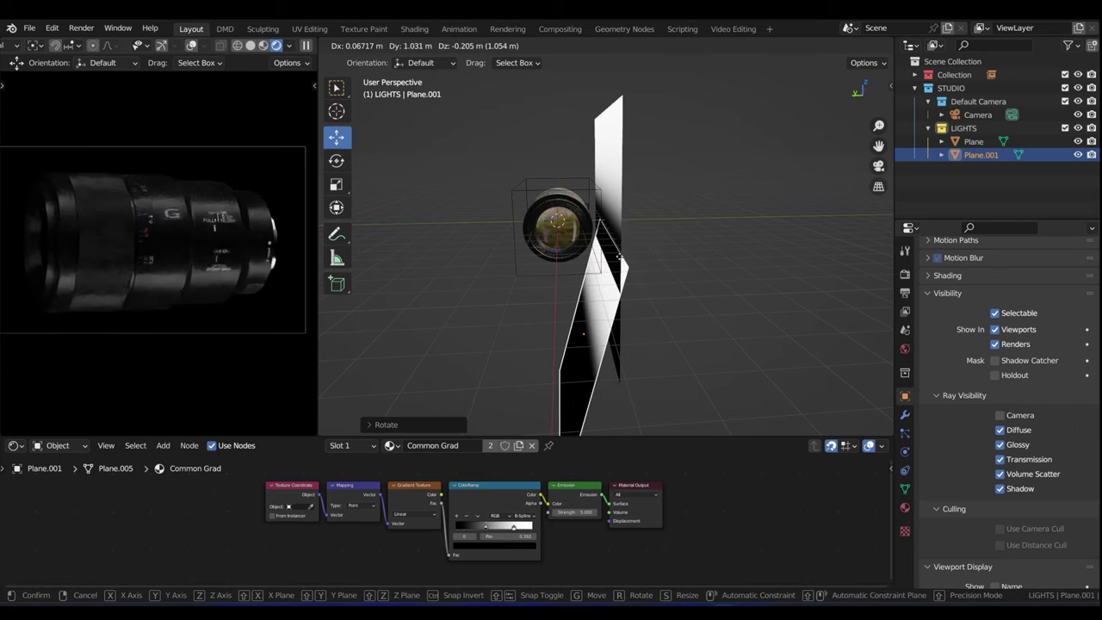
middle_drag(618, 257, 607, 263)
click(601, 265)
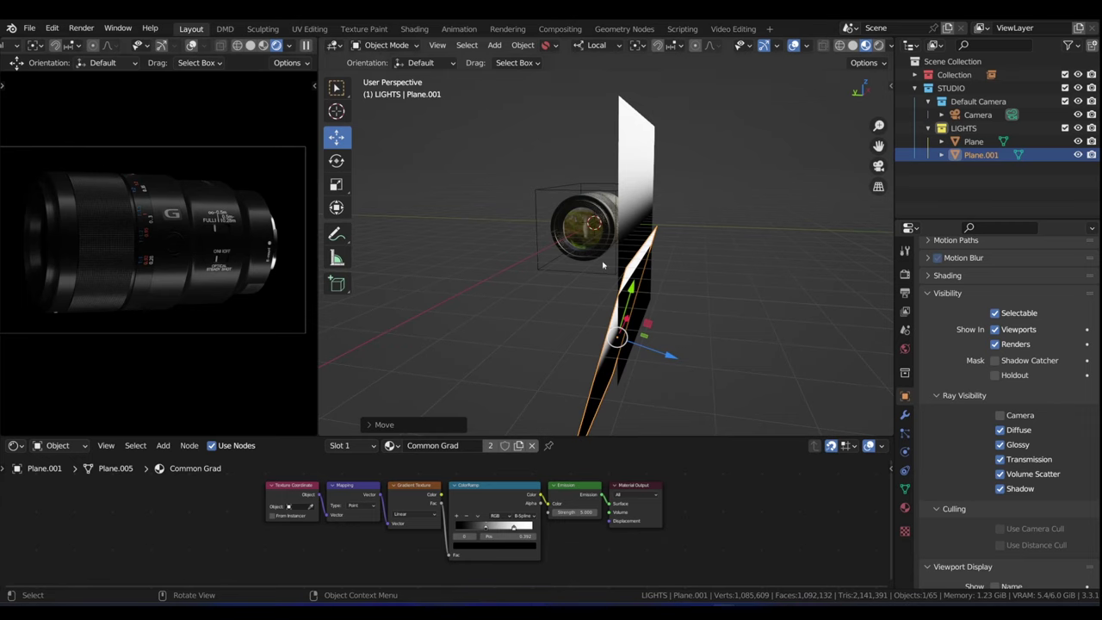
mouse_move(603, 265)
middle_down()
mouse_move(507, 245)
mouse_move(585, 266)
middle_up()
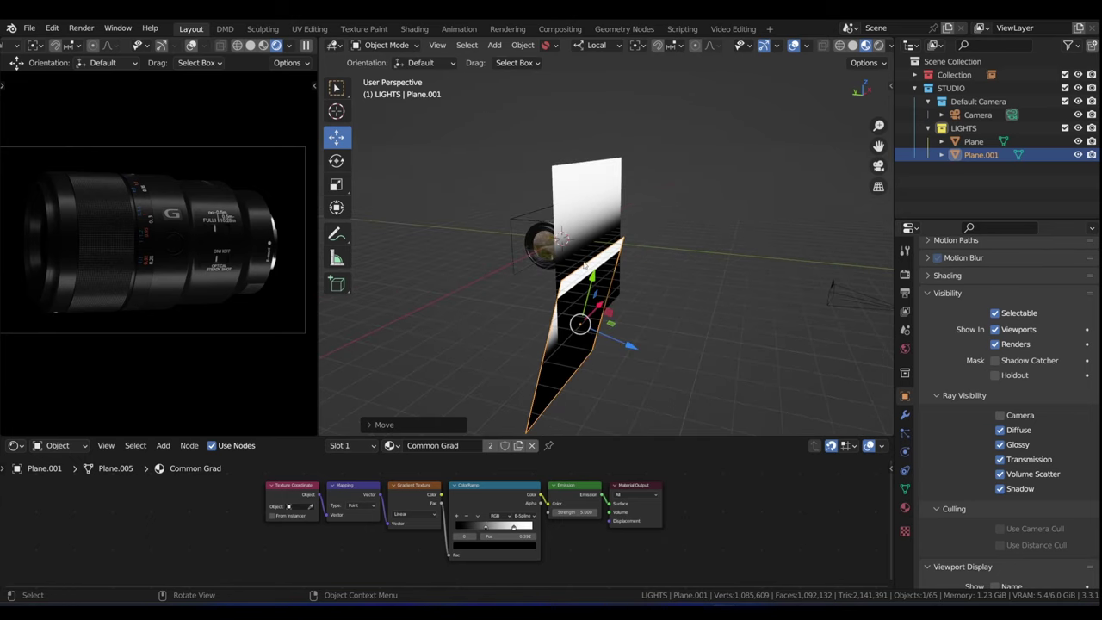
Step: Undo the duplicate plane's moves, rotation and creation so that only the original plane is left
key(ctrl+z)
key(ctrl+z)
key(ctrl+z)
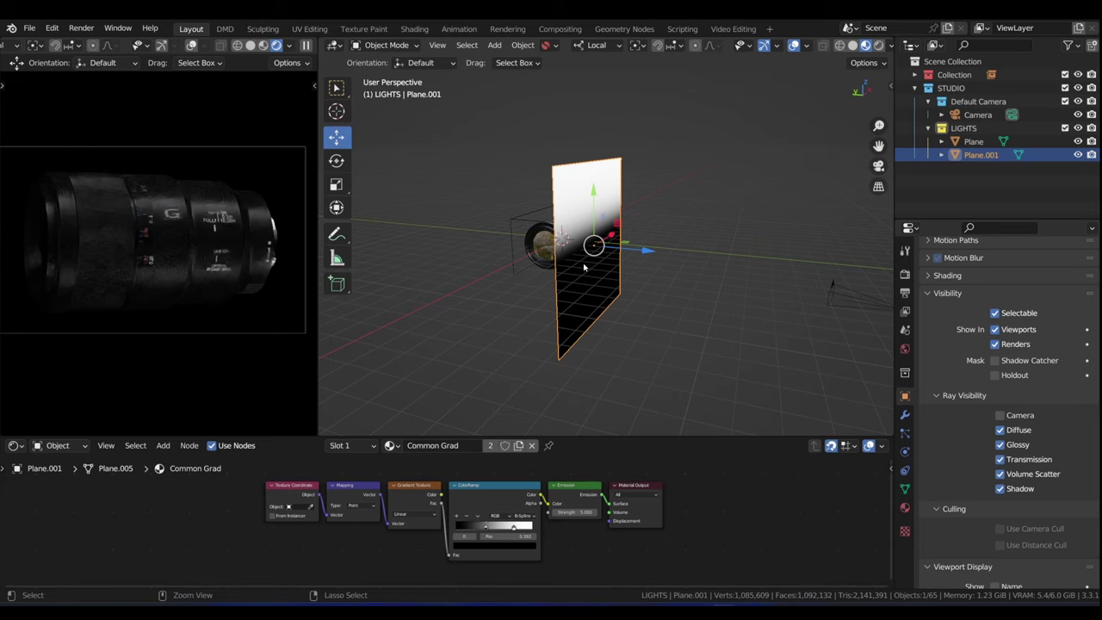
middle_drag(584, 268, 577, 396)
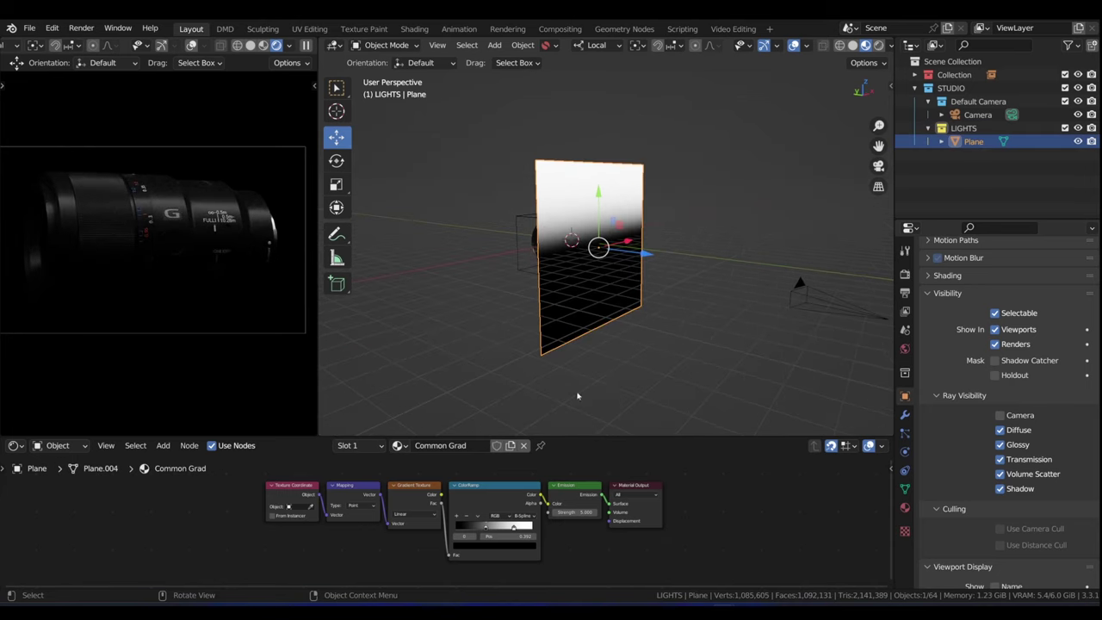
Step: Enlarge the Shader Editor area and unlink the Common Grad material from the plane
drag(524, 435, 524, 418)
scroll(457, 474, up, 2)
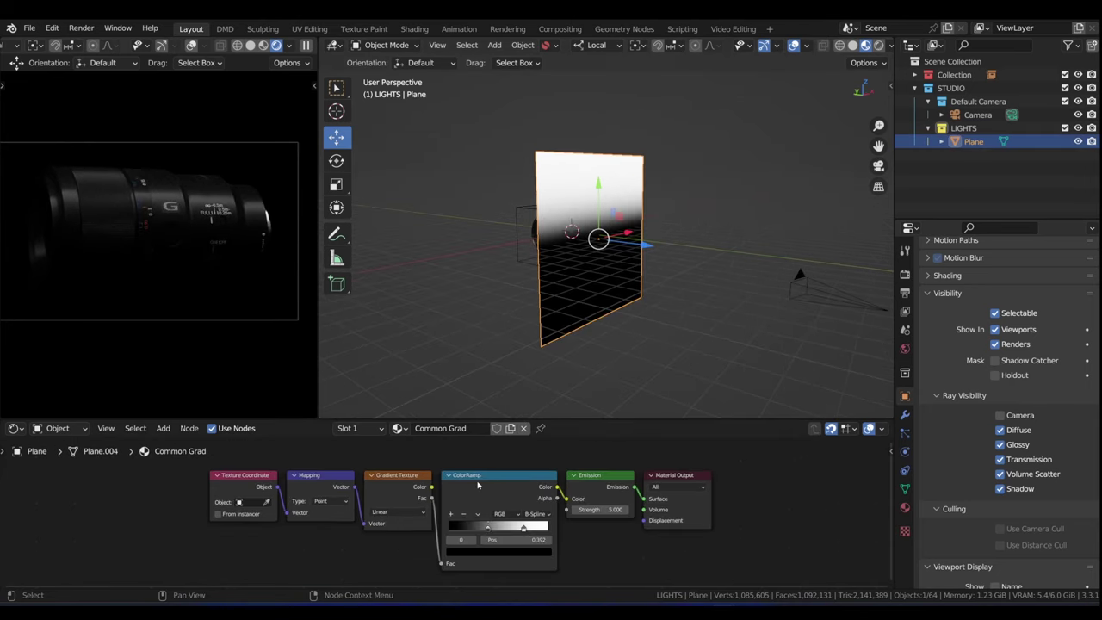
middle_drag(461, 460, 452, 485)
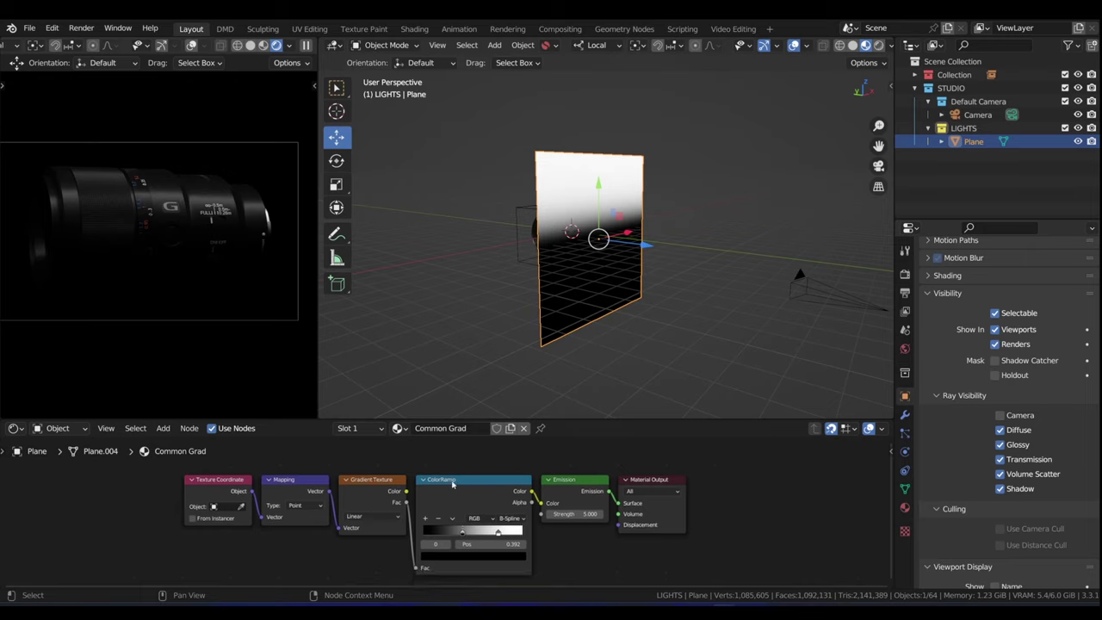
click(524, 429)
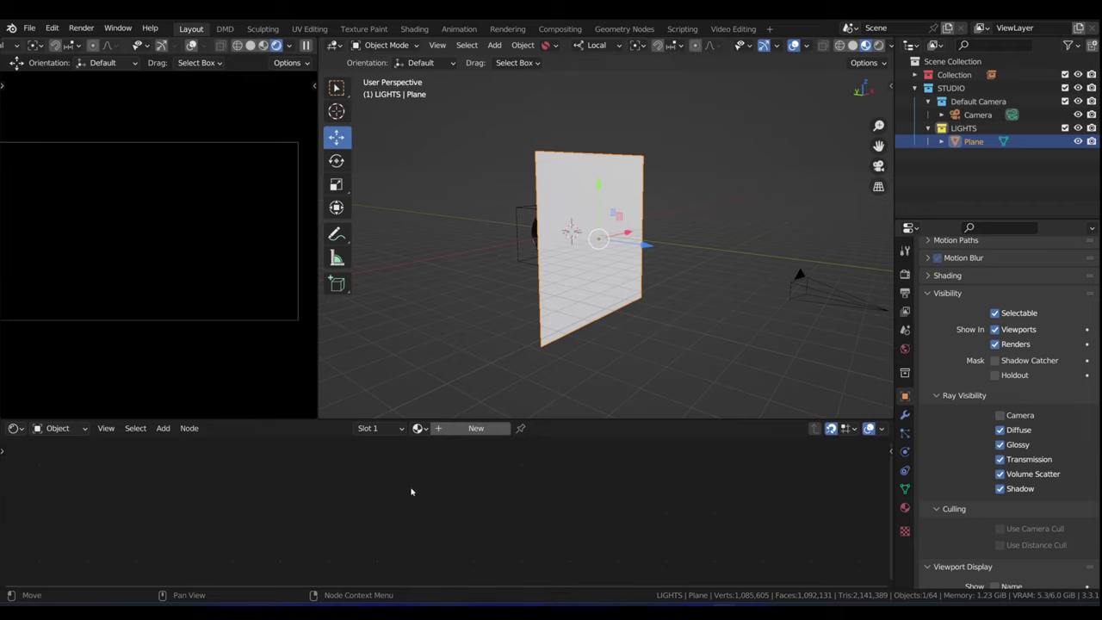
Step: Try to add the ULTIMATE STRIP BOX node template without a material on the plane
key(shift+a)
mouse_move(392, 588)
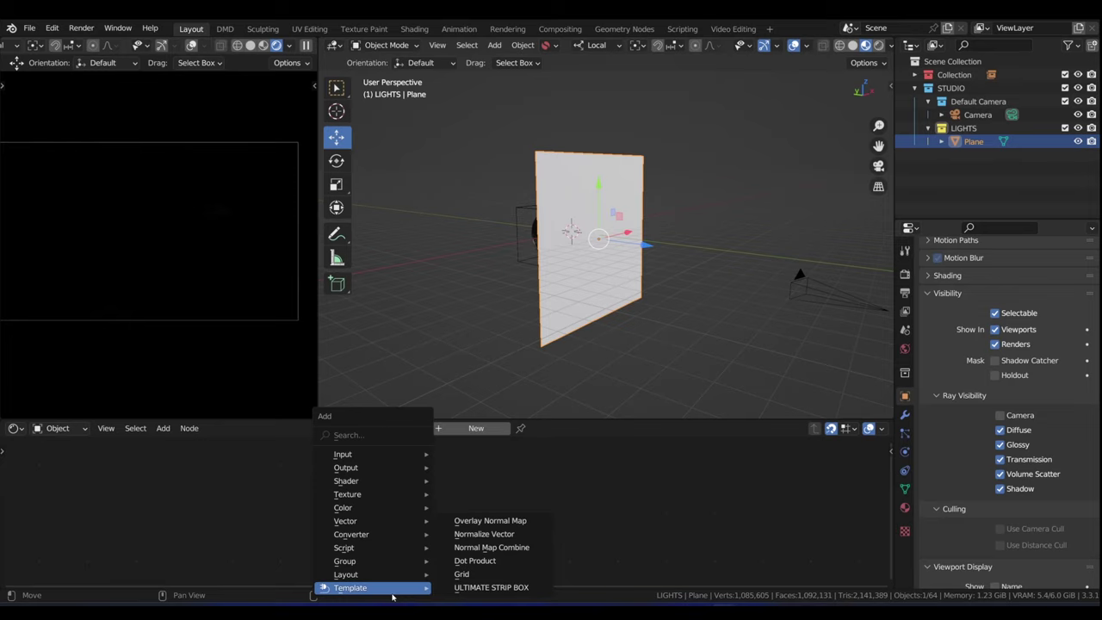
click(499, 589)
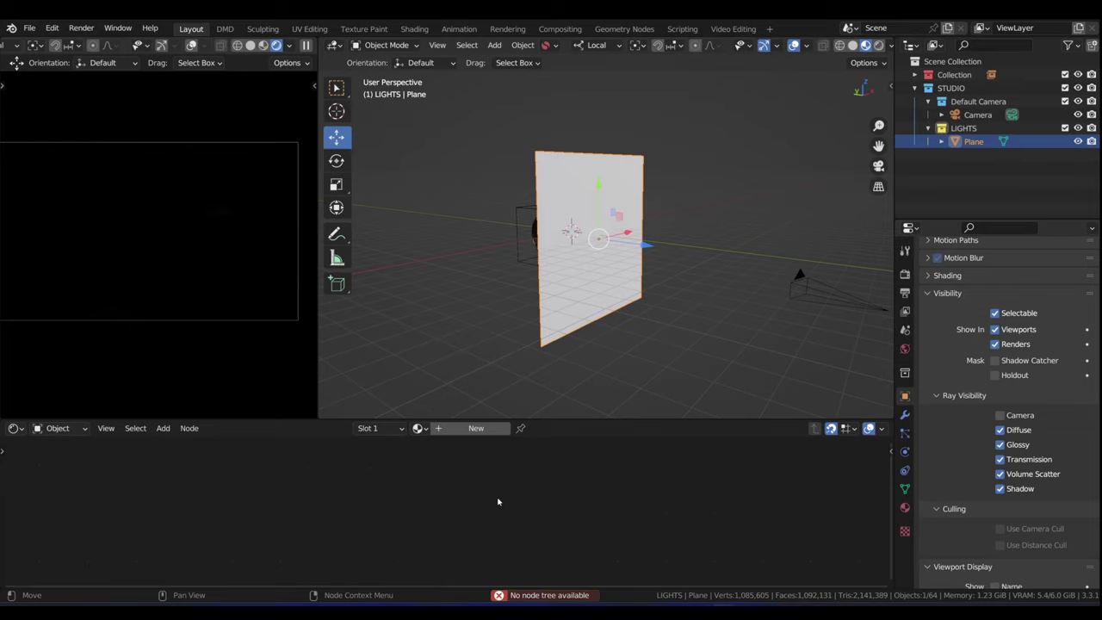
Step: Create a new material for the plane and delete its Principled BSDF node
click(476, 435)
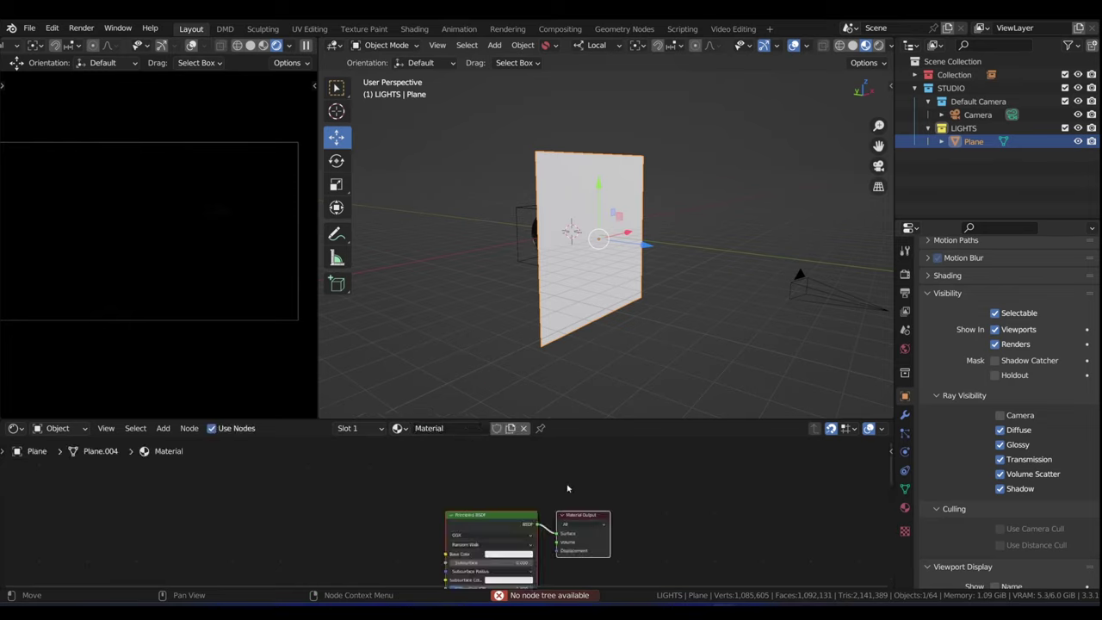
scroll(594, 469, up, 1)
click(569, 473)
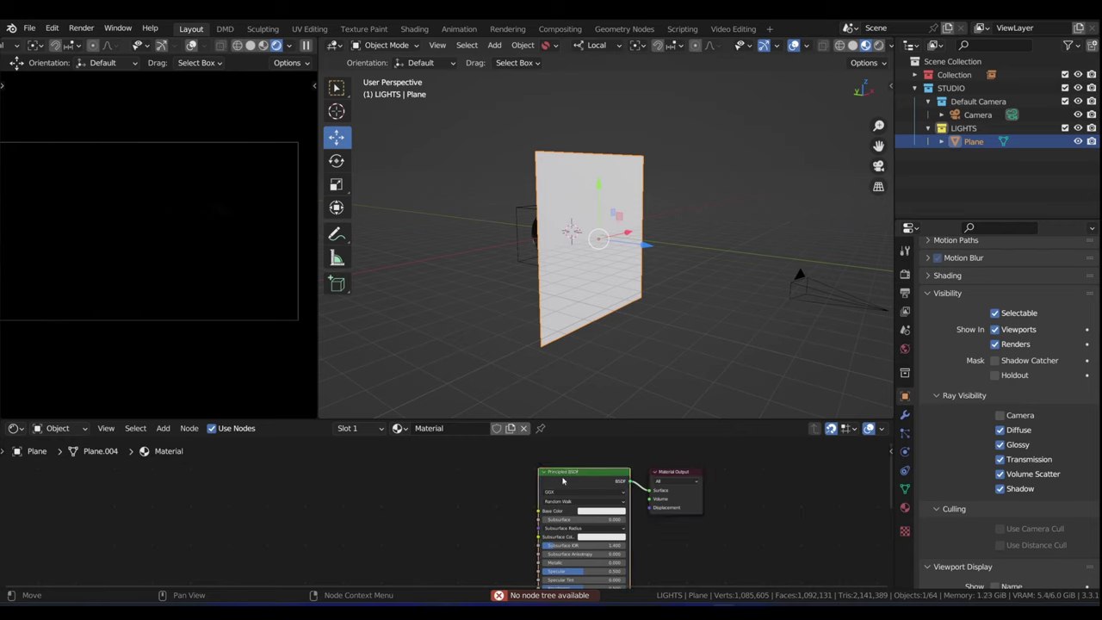
key(Delete)
Step: Add the ULTIMATE STRIP BOX template node before the Material Output and enlarge the Shader Editor area further
key(shift+a)
mouse_move(410, 472)
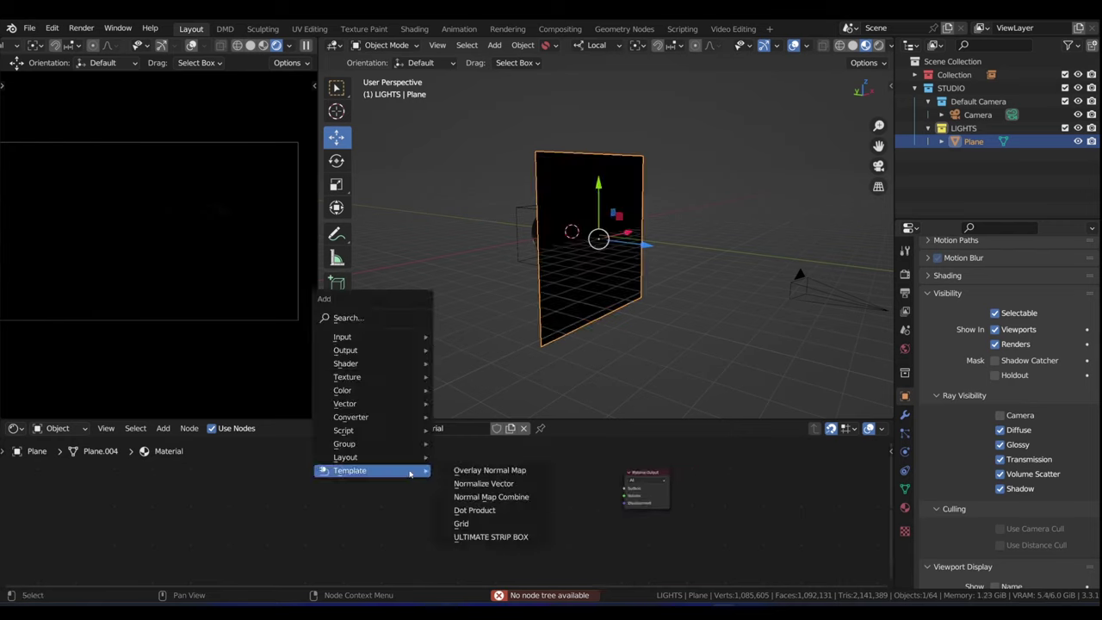
click(489, 537)
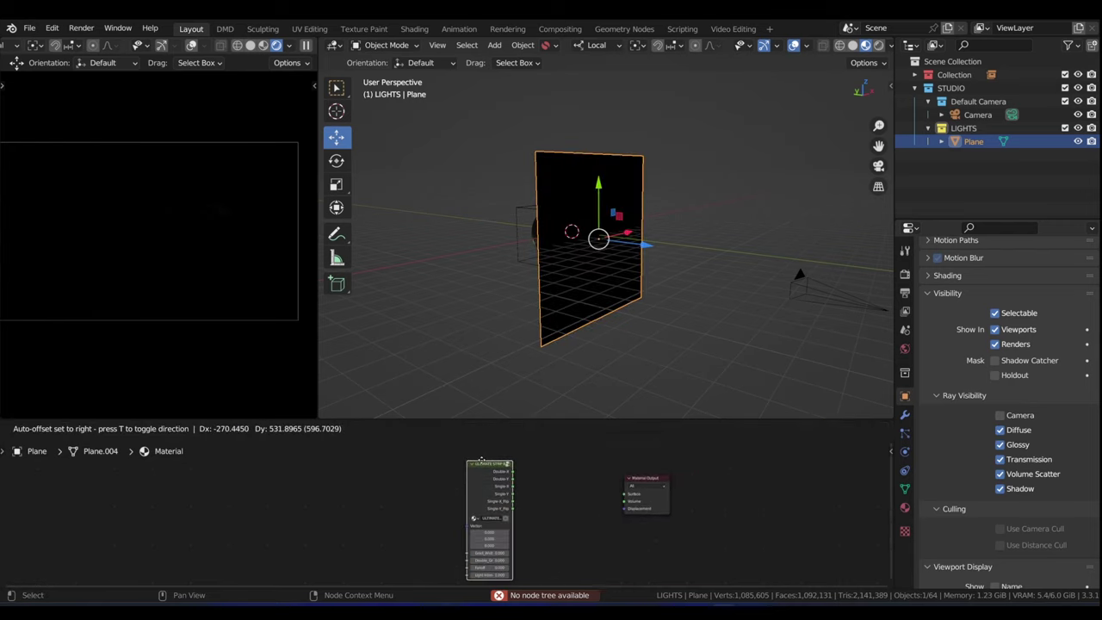
click(465, 478)
scroll(463, 479, up, 2)
drag(463, 475, 418, 476)
drag(487, 416, 487, 349)
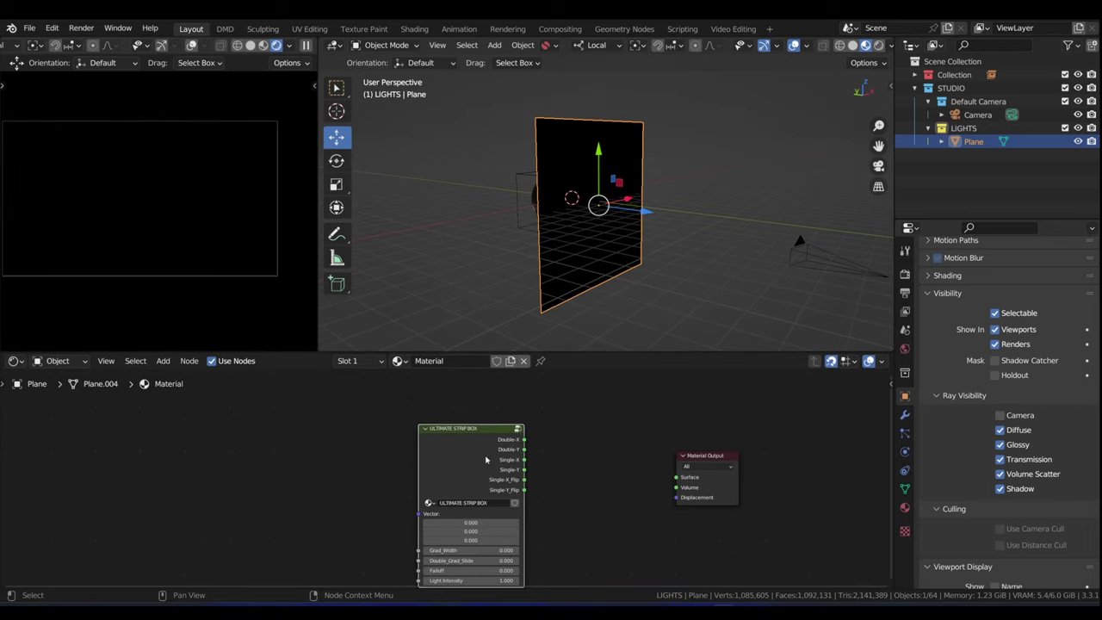
Step: Examine the nodes inside the ULTIMATE STRIP BOX group and return to the main material node tree
scroll(483, 434, up, 3)
ctrl+scroll(483, 427, right, 1)
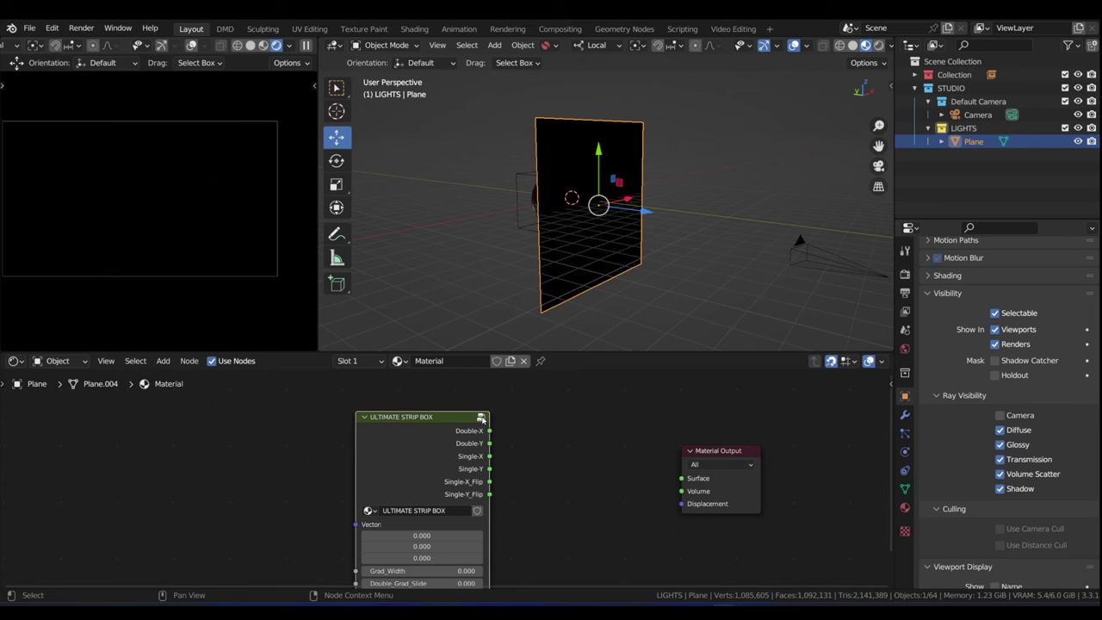
click(481, 418)
scroll(470, 477, down, 4)
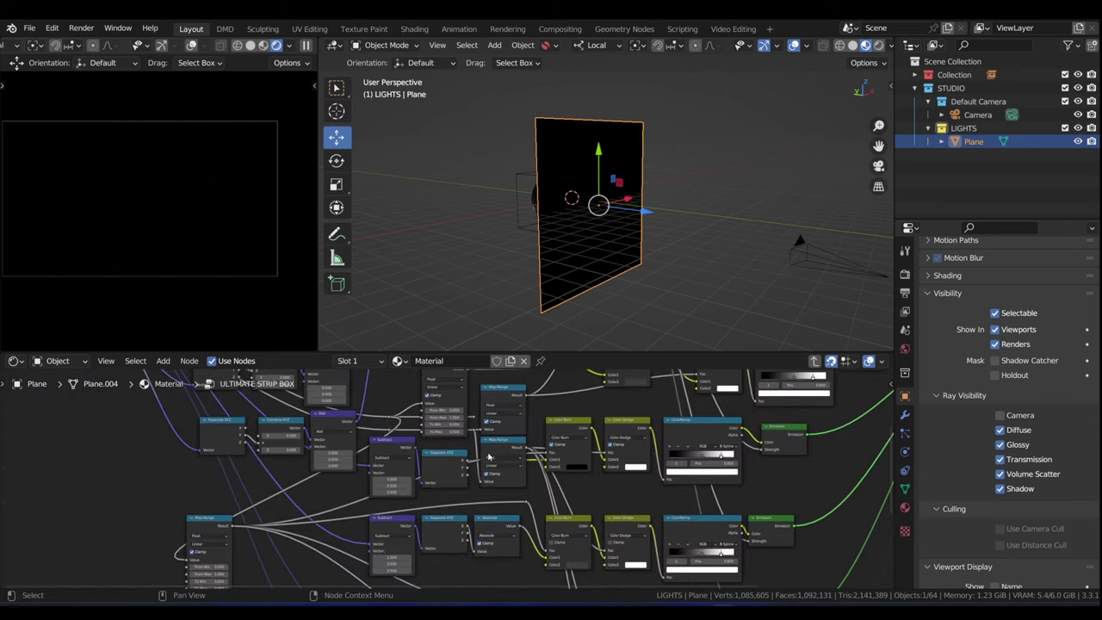
scroll(467, 480, down, 1)
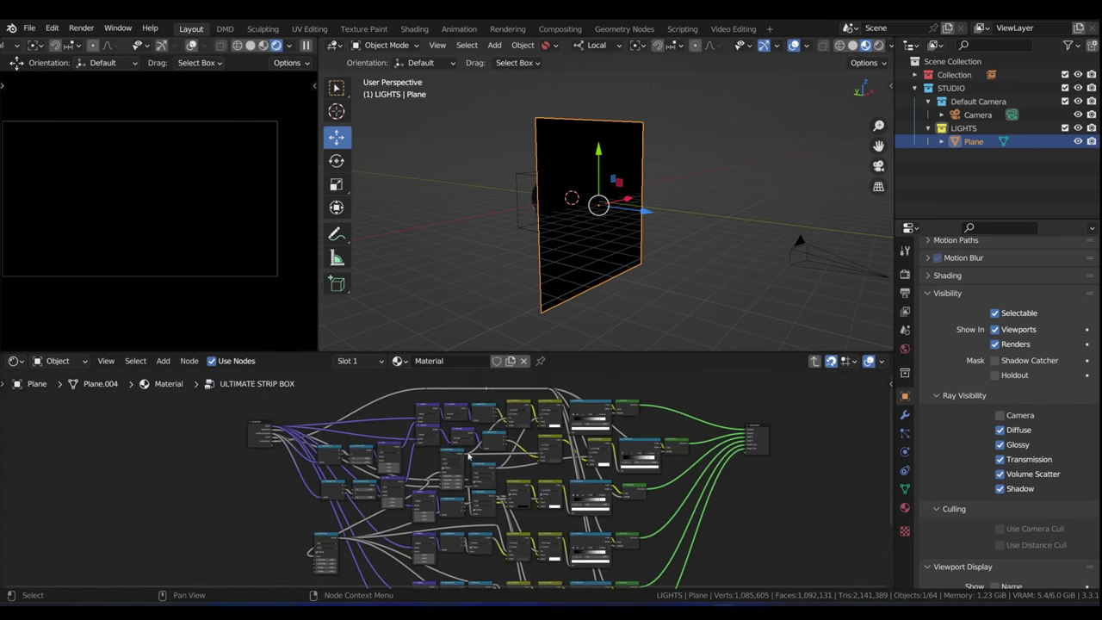
scroll(468, 456, up, 1)
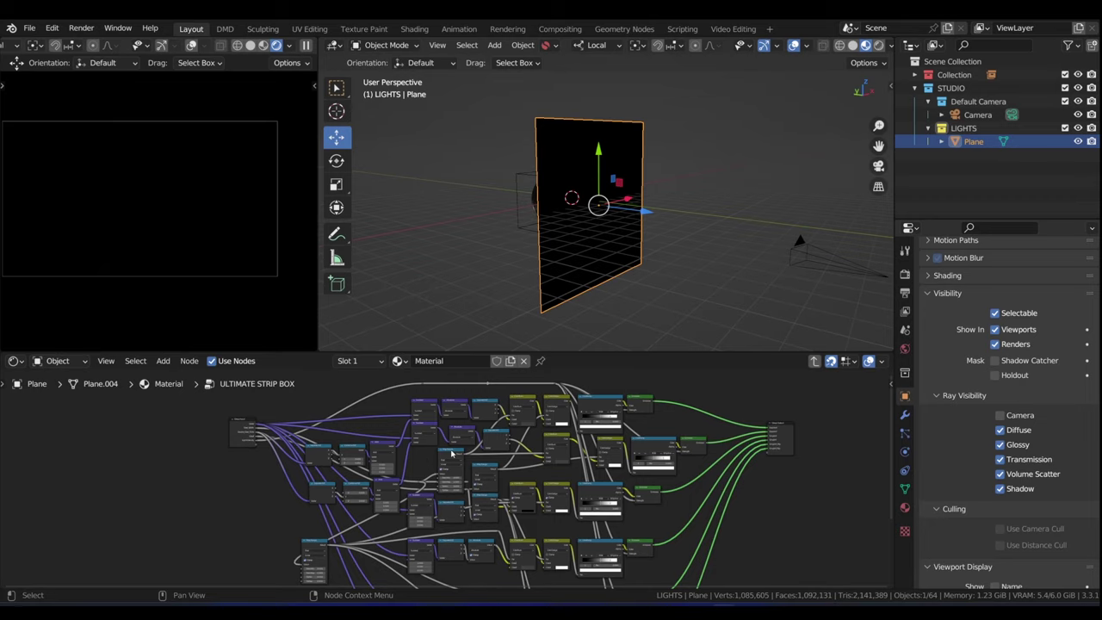
key(Tab)
scroll(425, 468, up, 4)
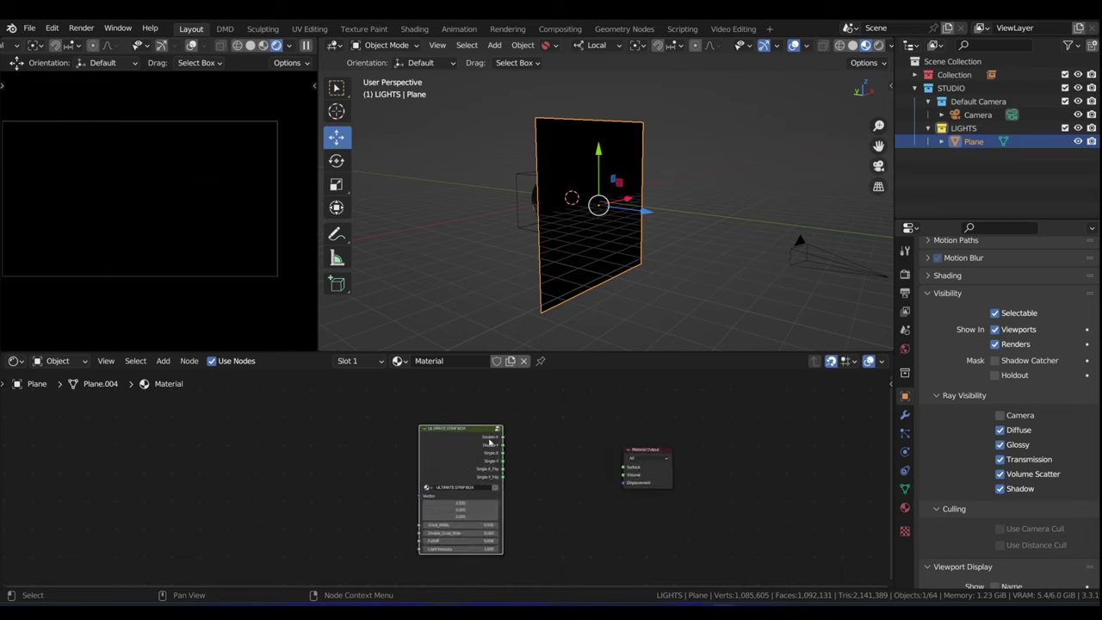
scroll(489, 441, up, 2)
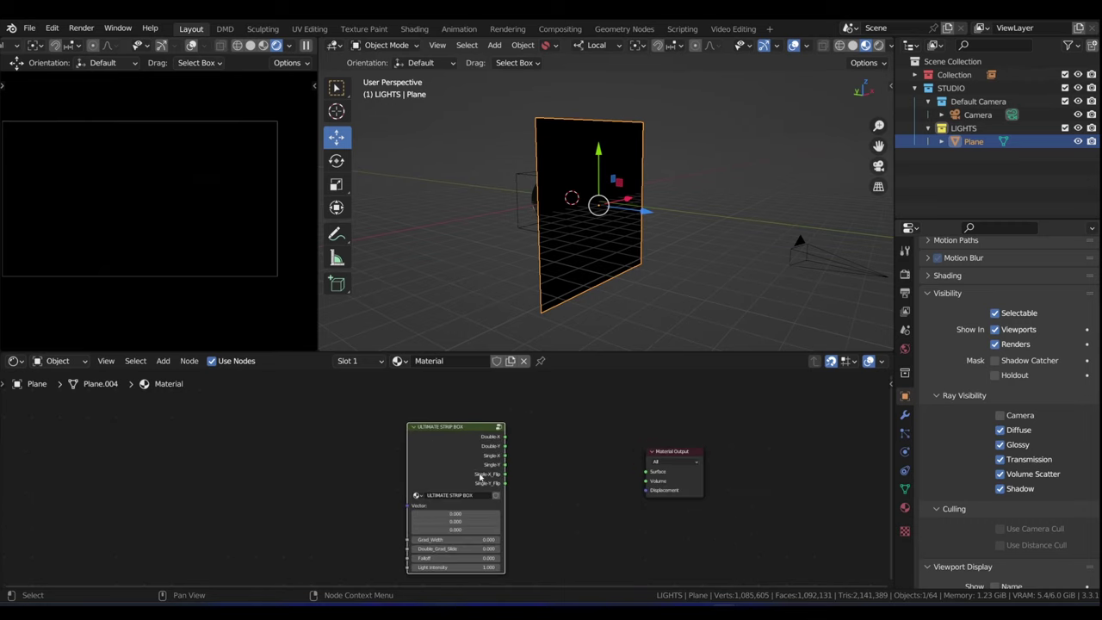
middle_drag(501, 453, 449, 447)
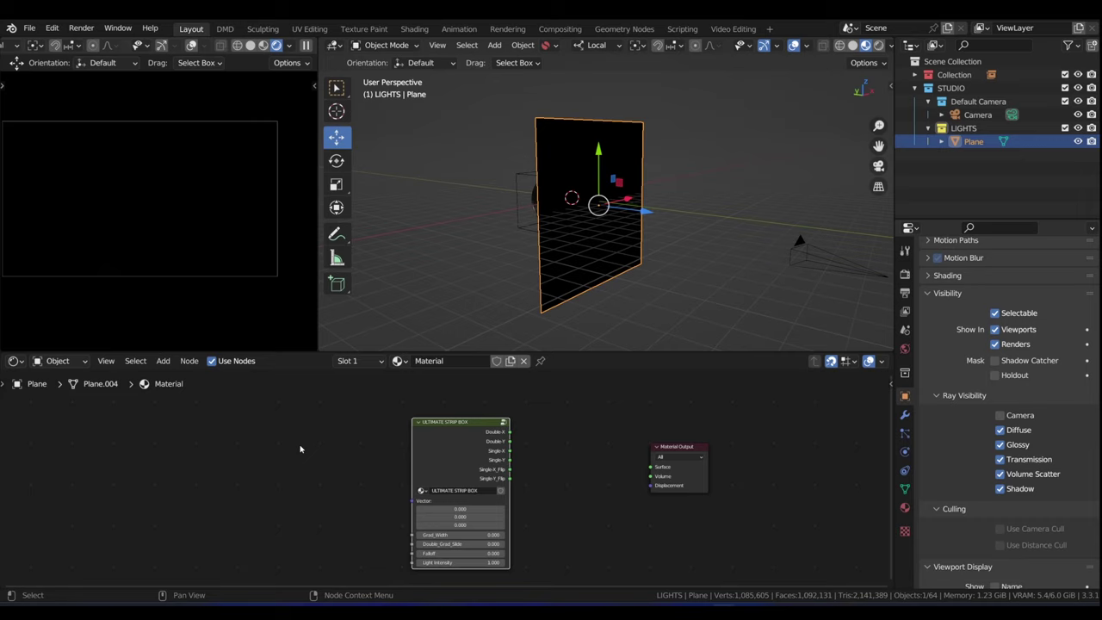
key(shift+a)
key(Escape)
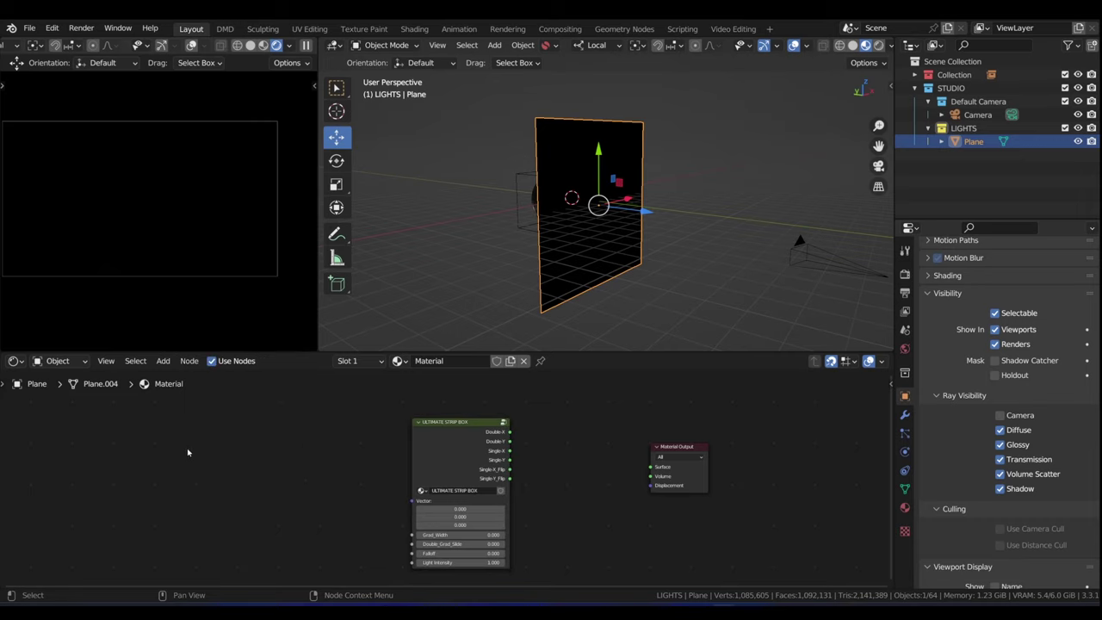
Step: Add a Texture Coordinate node before the ULTIMATE STRIP BOX node in the plane's material
key(q)
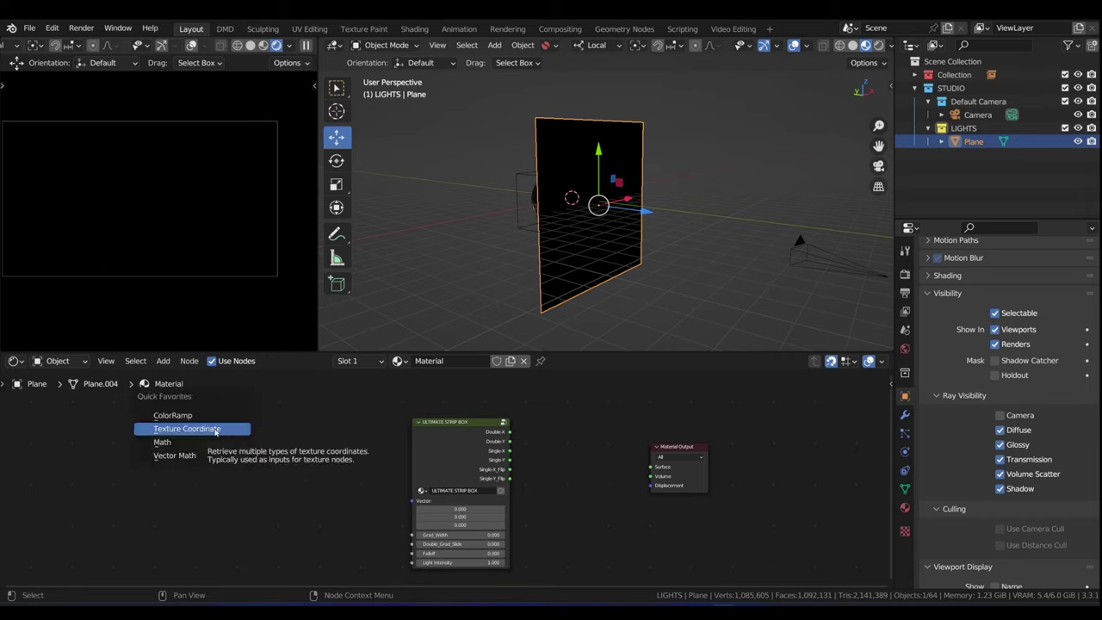
click(215, 432)
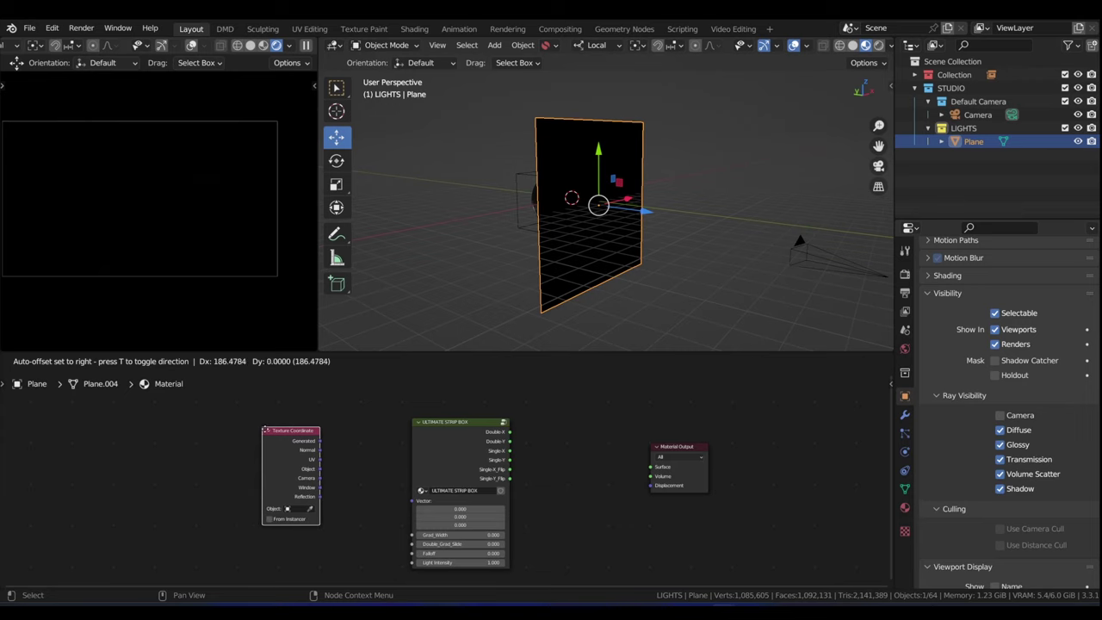
click(265, 429)
key(shift+a)
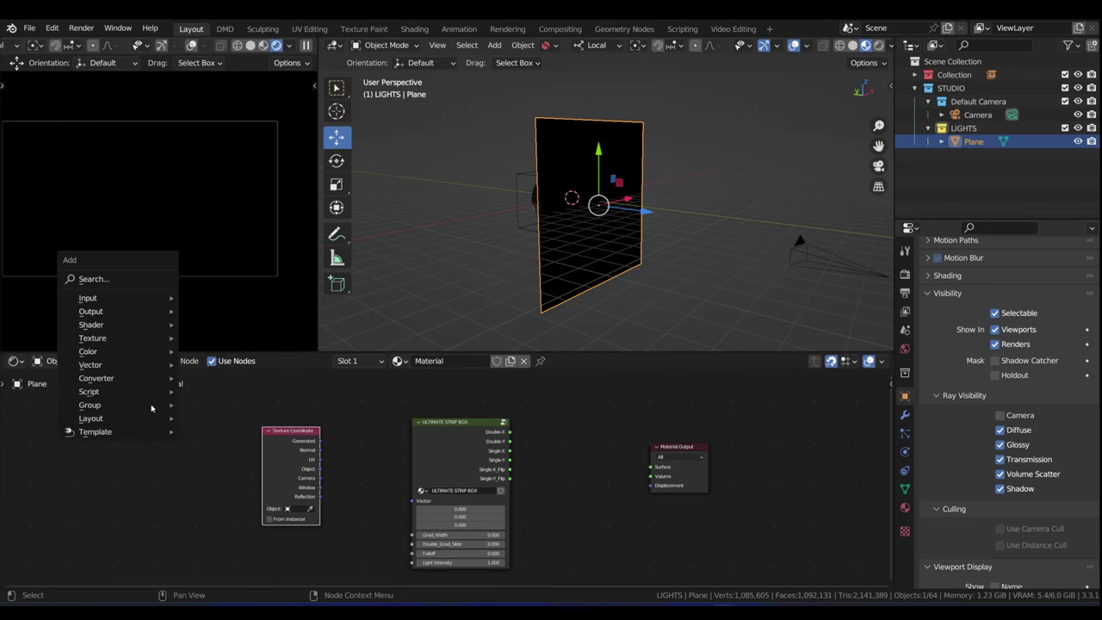
mouse_move(155, 303)
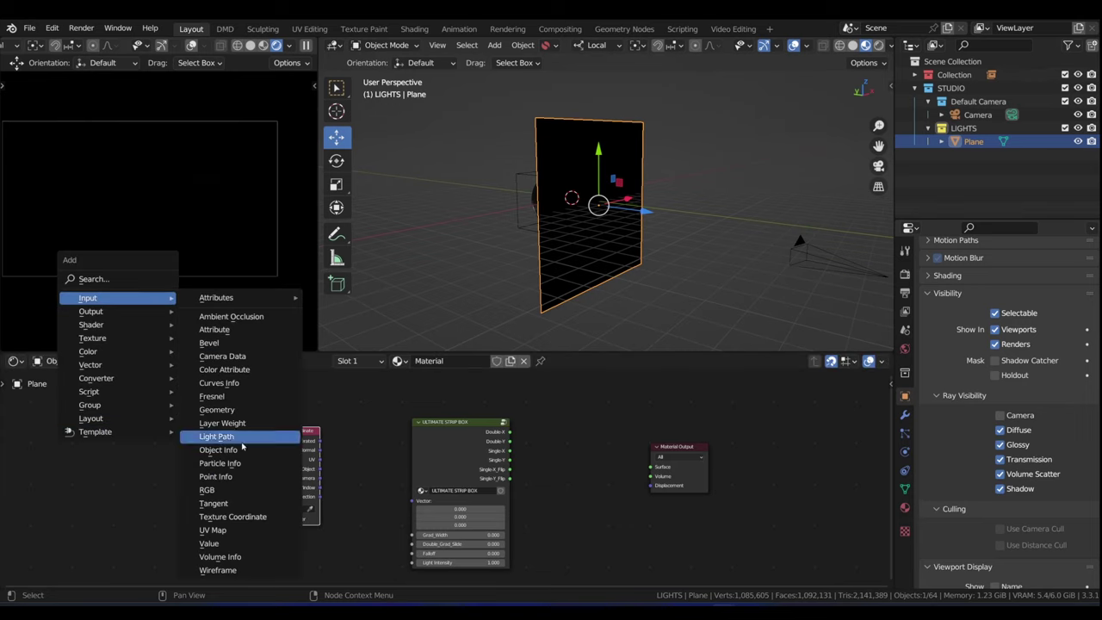
right_click(231, 516)
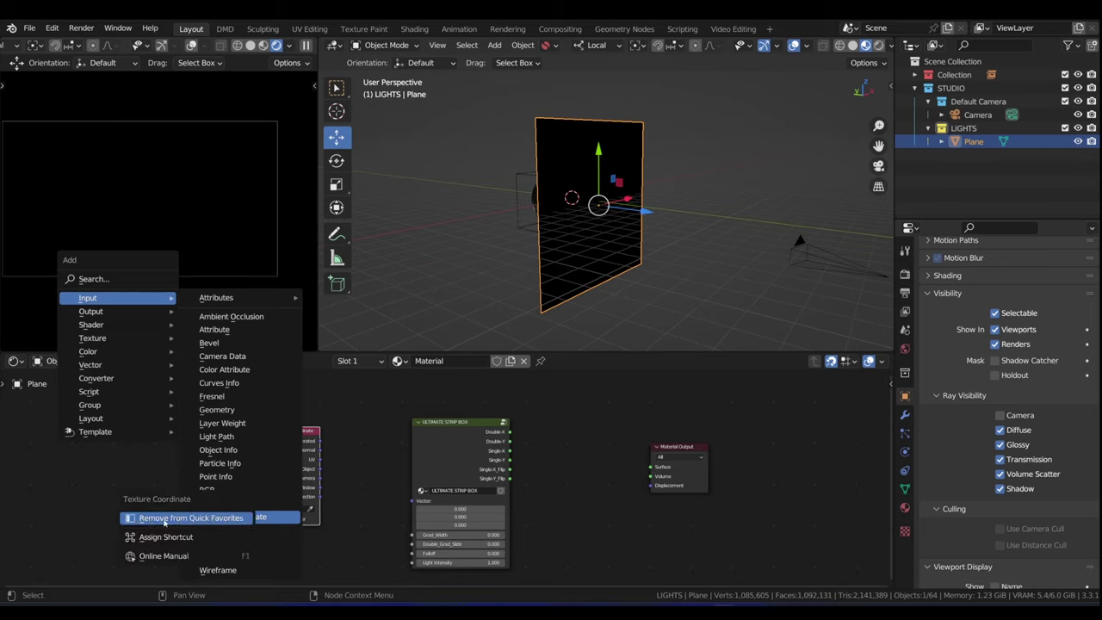
key(Escape)
key(Escape)
key(Escape)
Step: Connect Texture Coordinate's Generated output to the strip box's Vector input, and the Double-X output to the Material Output's Surface
scroll(293, 445, up, 2)
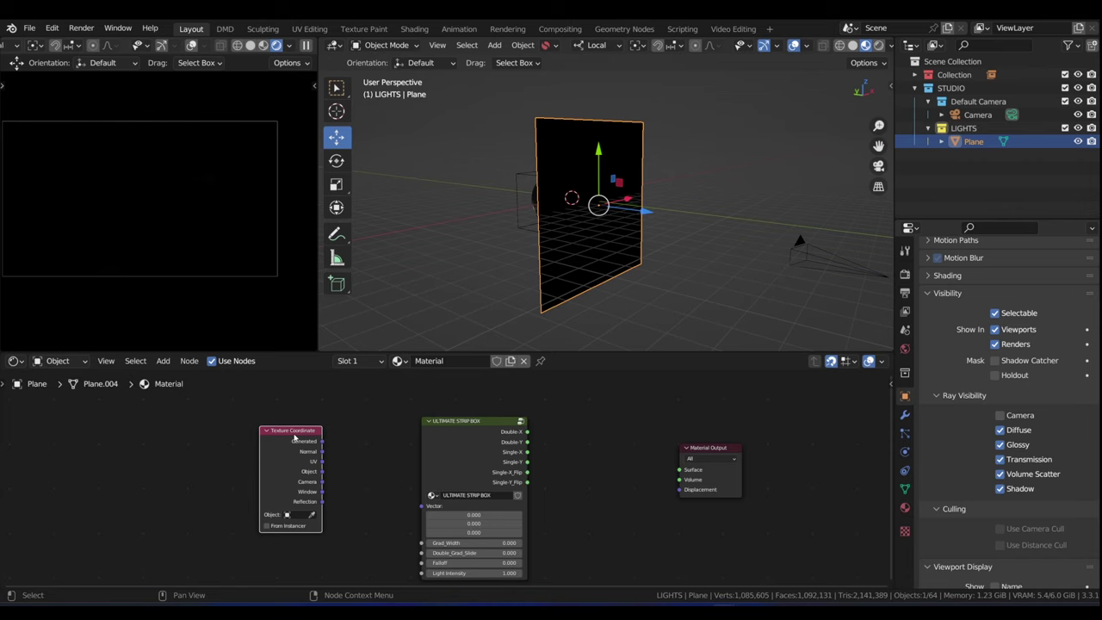
scroll(306, 434, up, 1)
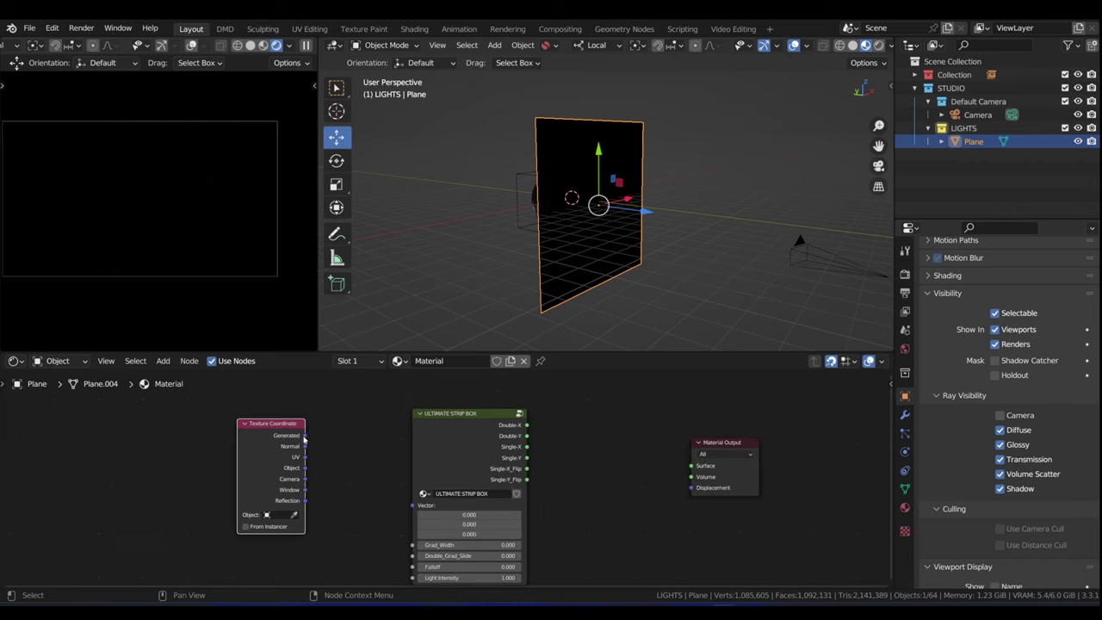
drag(304, 436, 415, 506)
scroll(511, 445, up, 3)
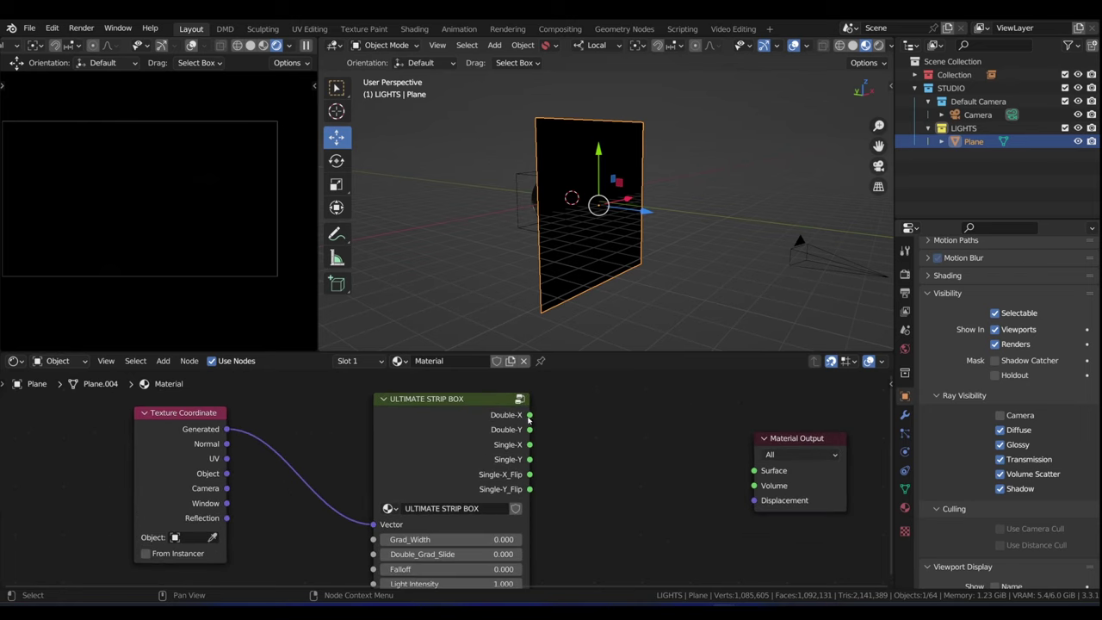
drag(530, 416, 756, 471)
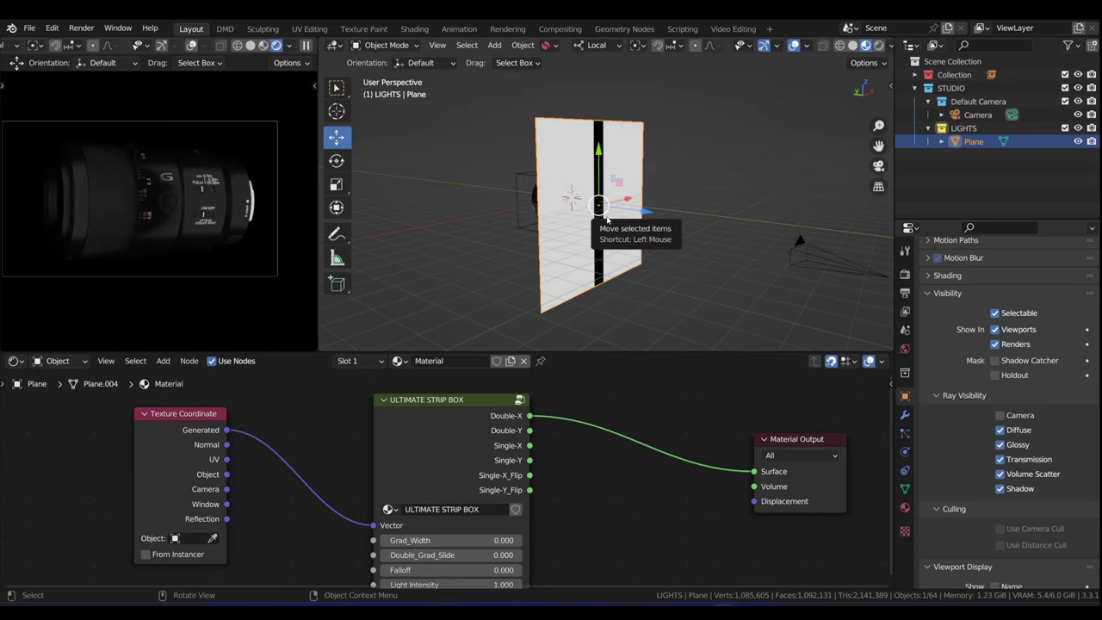
Step: Examine the Double-X gradient on the plane and the input parameters of the ULTIMATE STRIP BOX node
scroll(590, 179, left, 3)
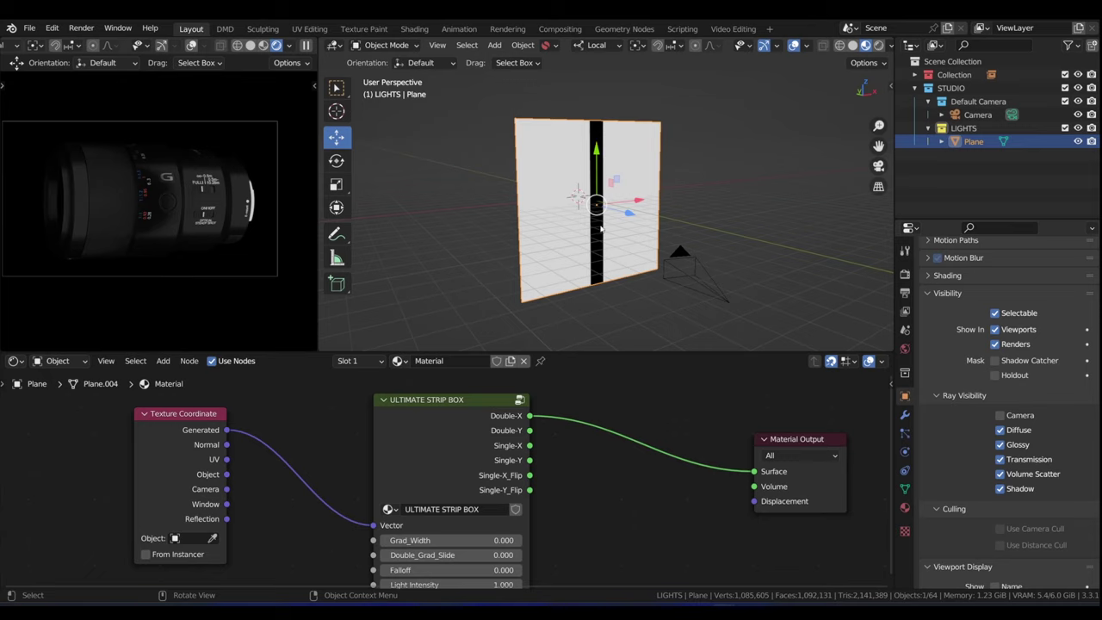
scroll(600, 228, up, 5)
scroll(600, 172, down, 3)
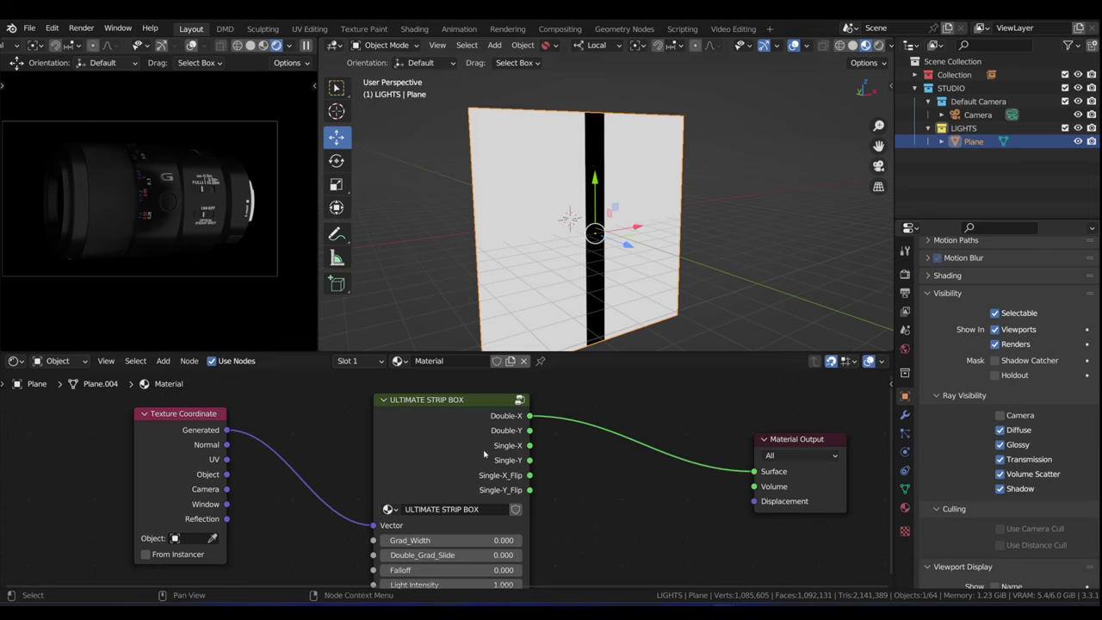
scroll(454, 514, up, 3)
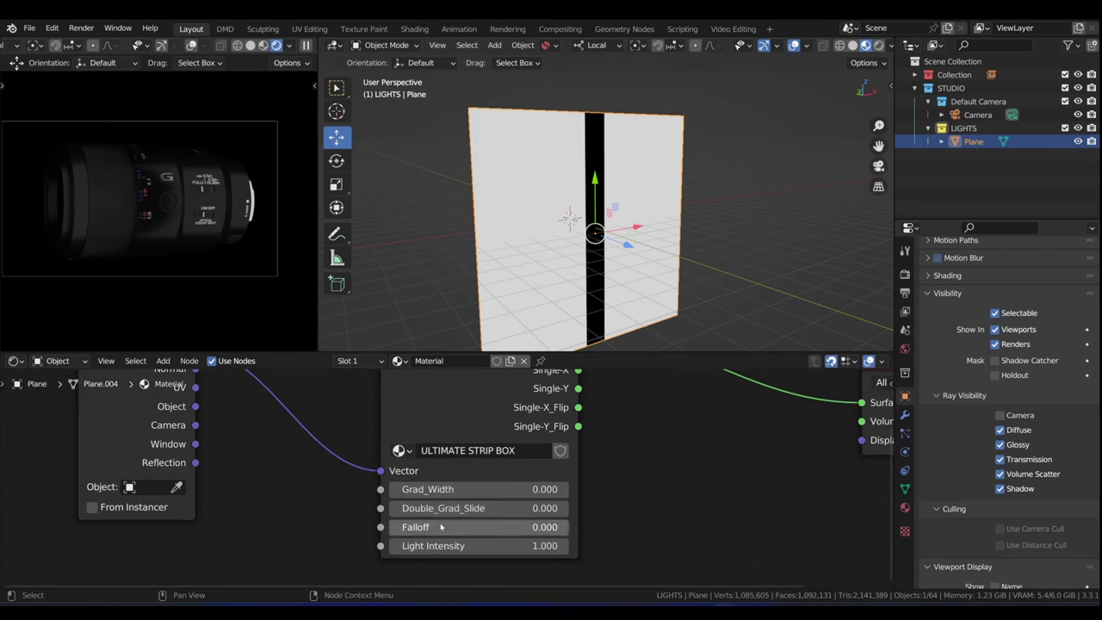
mouse_move(420, 527)
mouse_down()
mouse_move(465, 527)
mouse_move(420, 527)
mouse_up()
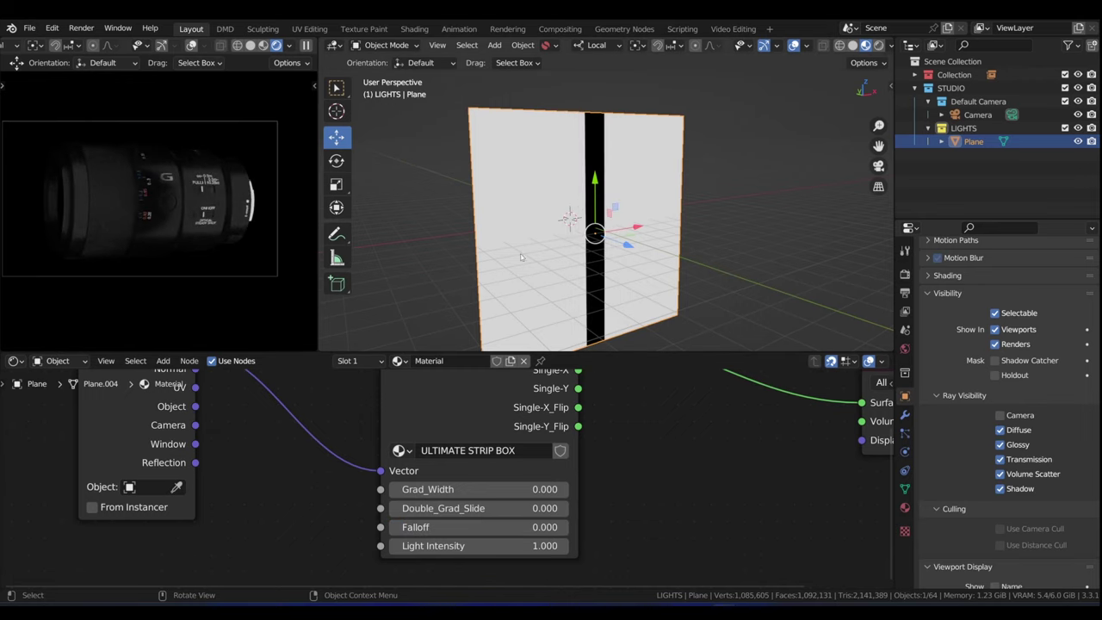
scroll(525, 448, down, 2)
middle_drag(526, 430, 538, 452)
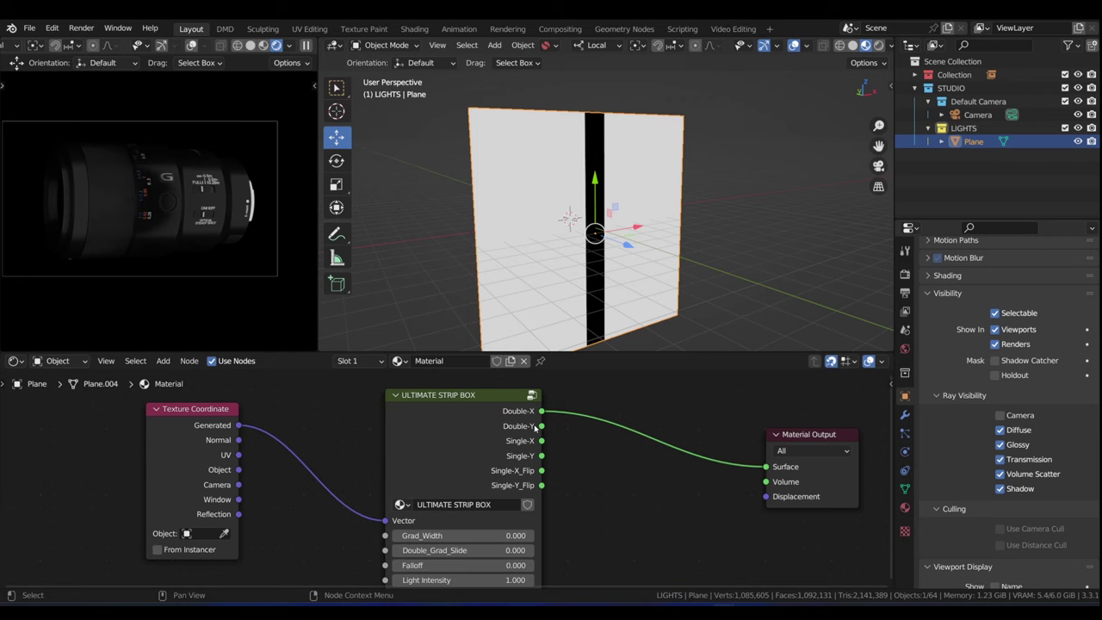
Step: Connect the strip box's Double-Y output to the Material Output's Surface in place of Double-X
scroll(535, 428, up, 2)
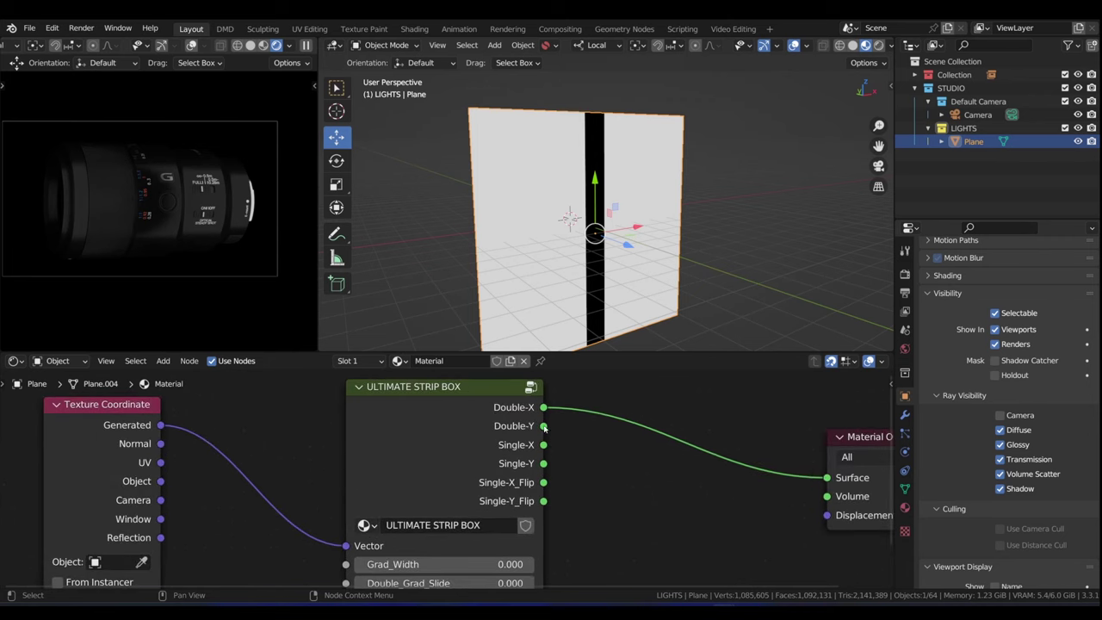
drag(543, 427, 820, 484)
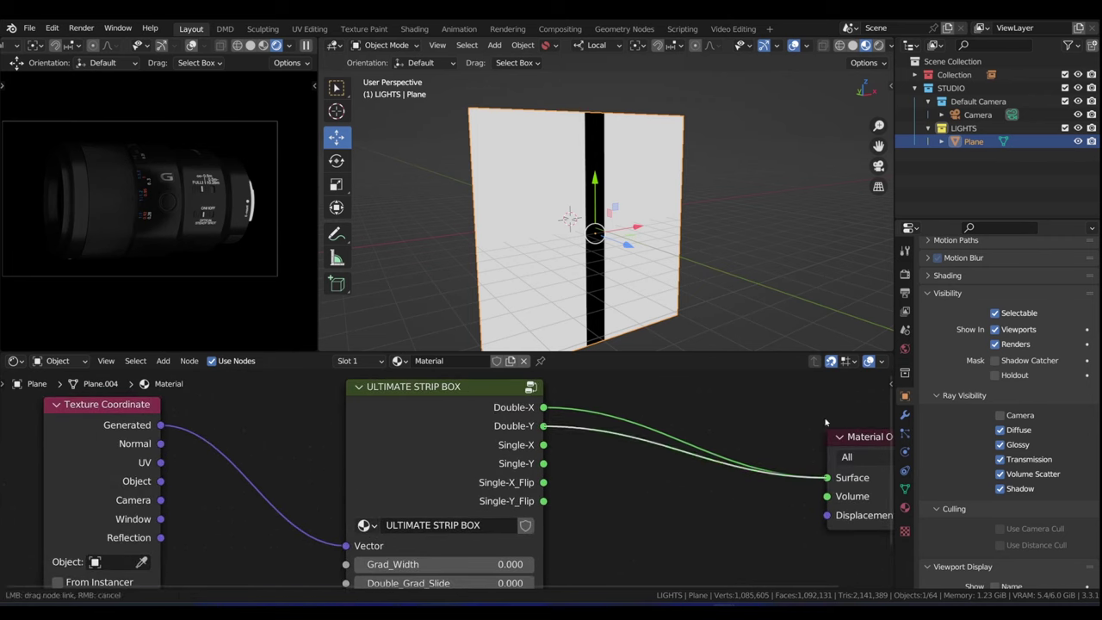
drag(824, 422, 825, 427)
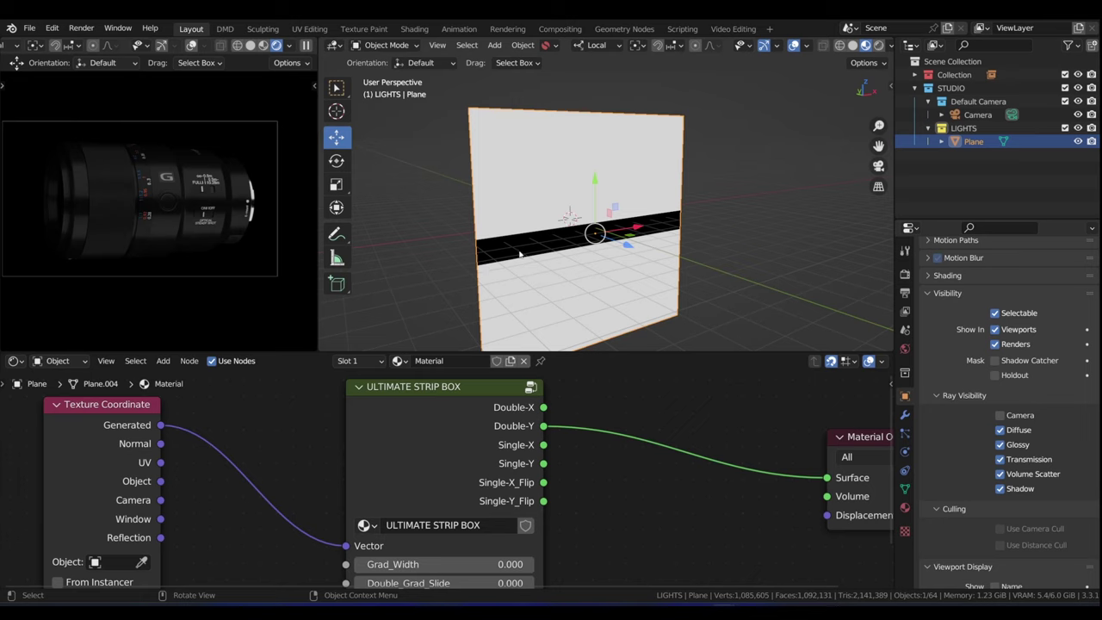
Step: Set the ULTIMATE STRIP BOX node's Light Intensity to 5
middle_drag(533, 419, 574, 391)
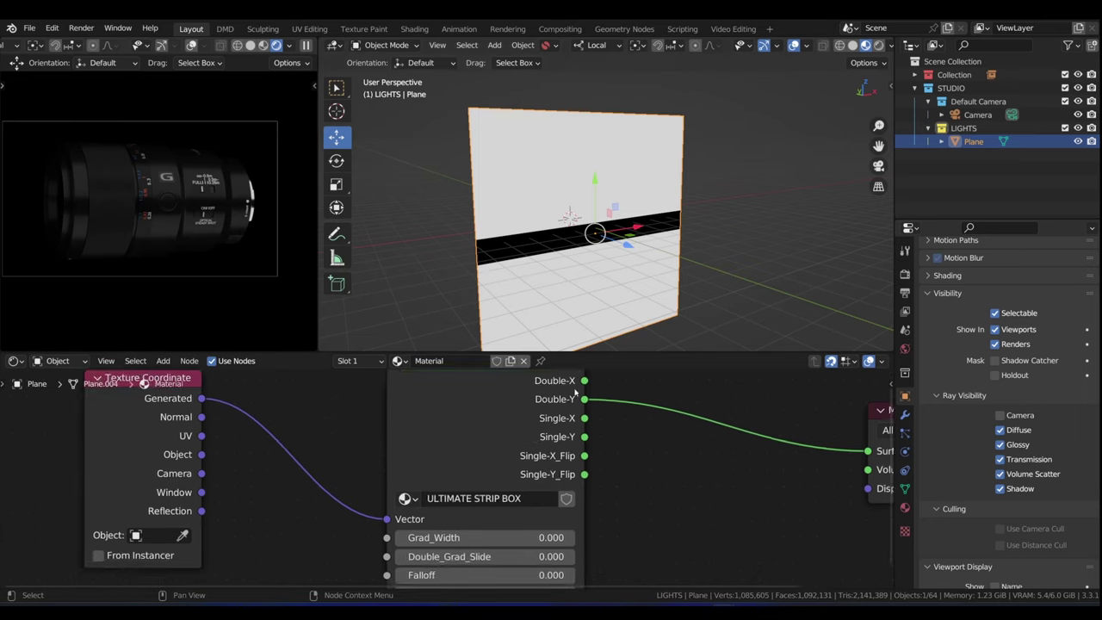
scroll(576, 392, down, 1)
middle_drag(475, 579, 491, 513)
click(519, 512)
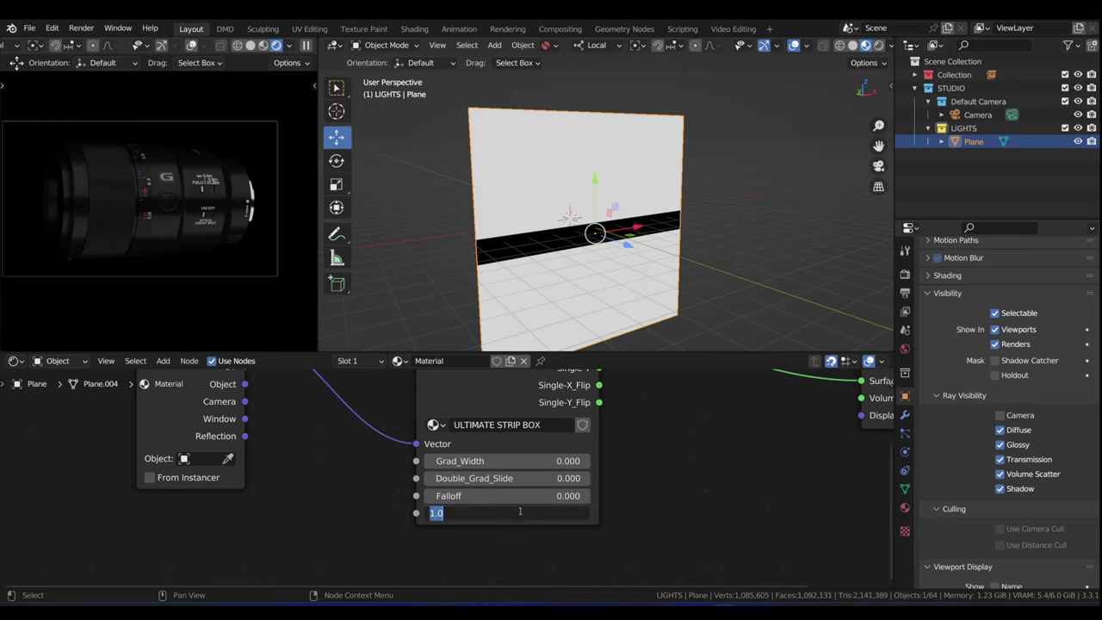
text(5)
key(Return)
Step: Nudge the light plane slightly upward along its local Y axis beside the lens
middle_drag(551, 258, 637, 241)
drag(546, 185, 546, 177)
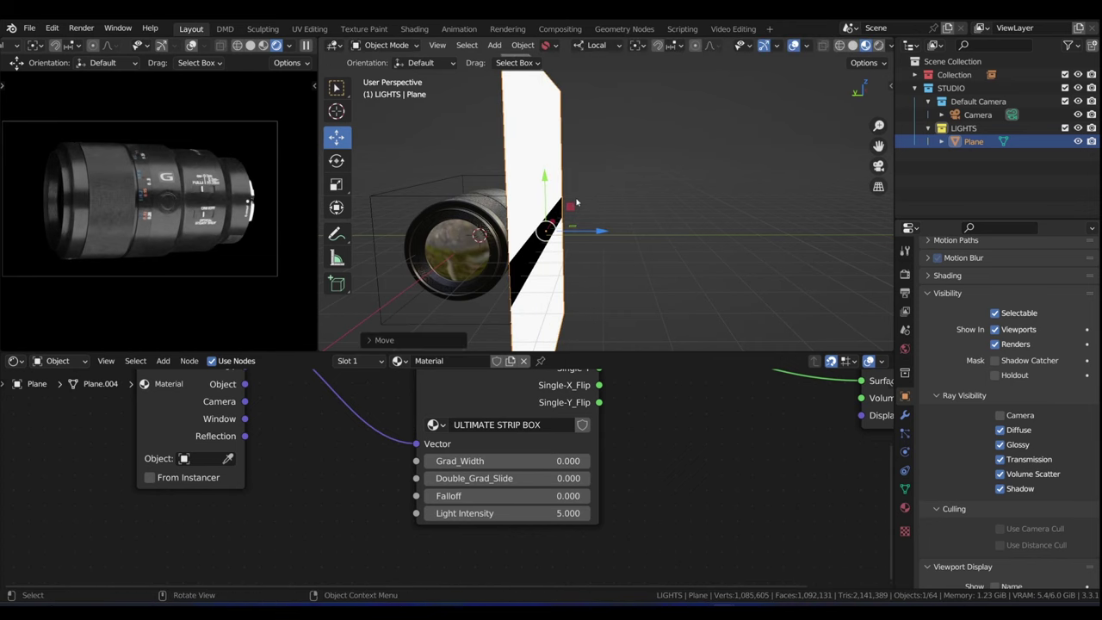
middle_drag(546, 181, 506, 235)
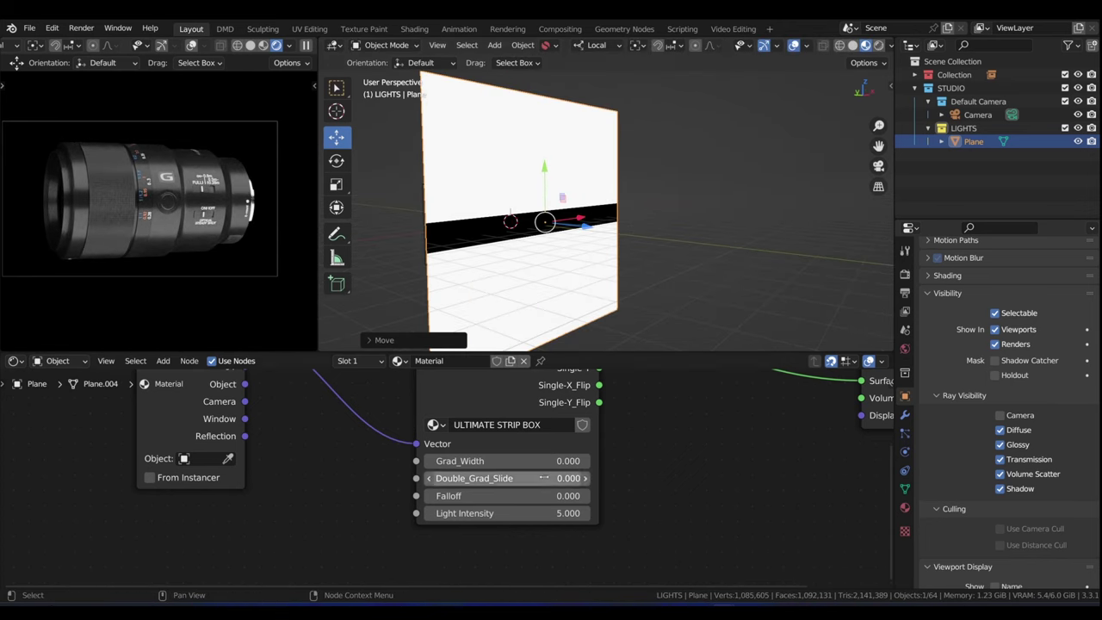
Step: Set the strip box's Grad_Width to 0.087 and Falloff to 0.048, and try out the Double_Grad_Slide value
scroll(505, 483, down, 3)
scroll(505, 492, up, 2)
scroll(505, 491, up, 1)
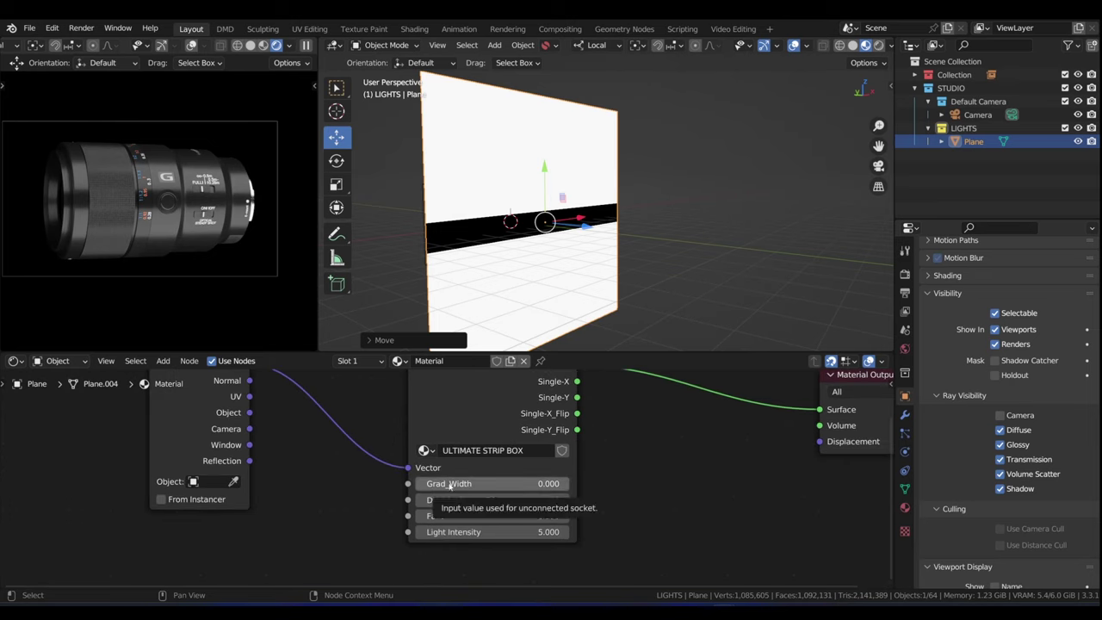
key(shift)
shift+drag(449, 486, 489, 486)
drag(433, 520, 449, 519)
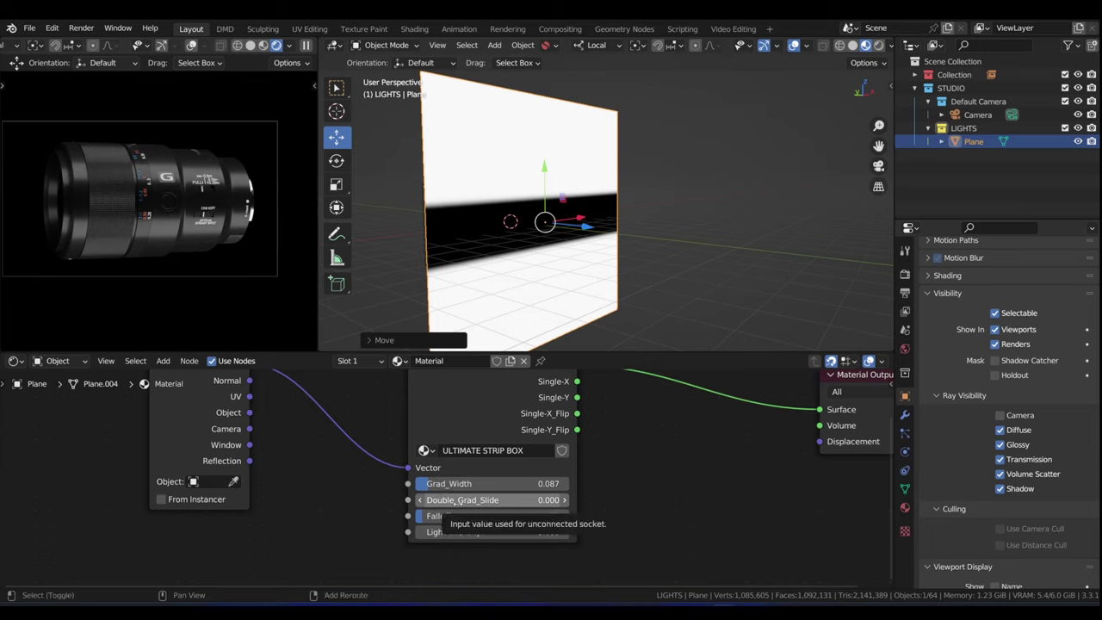
mouse_move(453, 501)
mouse_down()
mouse_move(516, 501)
mouse_move(434, 501)
mouse_move(478, 501)
mouse_move(452, 501)
mouse_up()
Step: Connect the strip box's Single-X, Single-Y, Single-X_Flip and Single-Y_Flip outputs to the Material Output's Surface one after another
scroll(452, 501, down, 2)
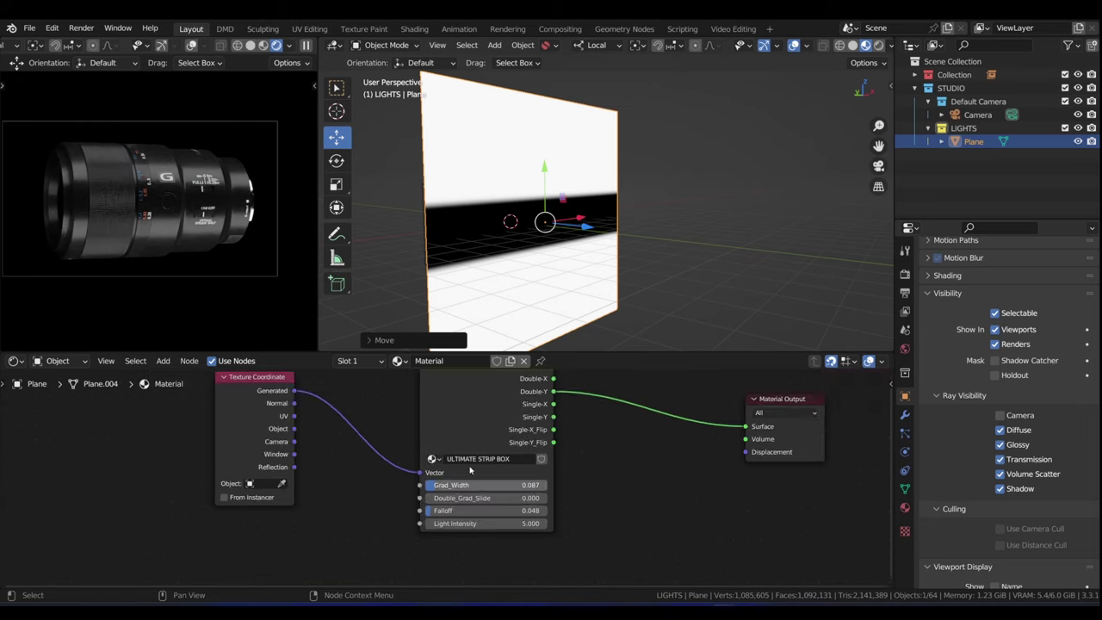
middle_drag(494, 371, 470, 432)
middle_drag(449, 476, 441, 463)
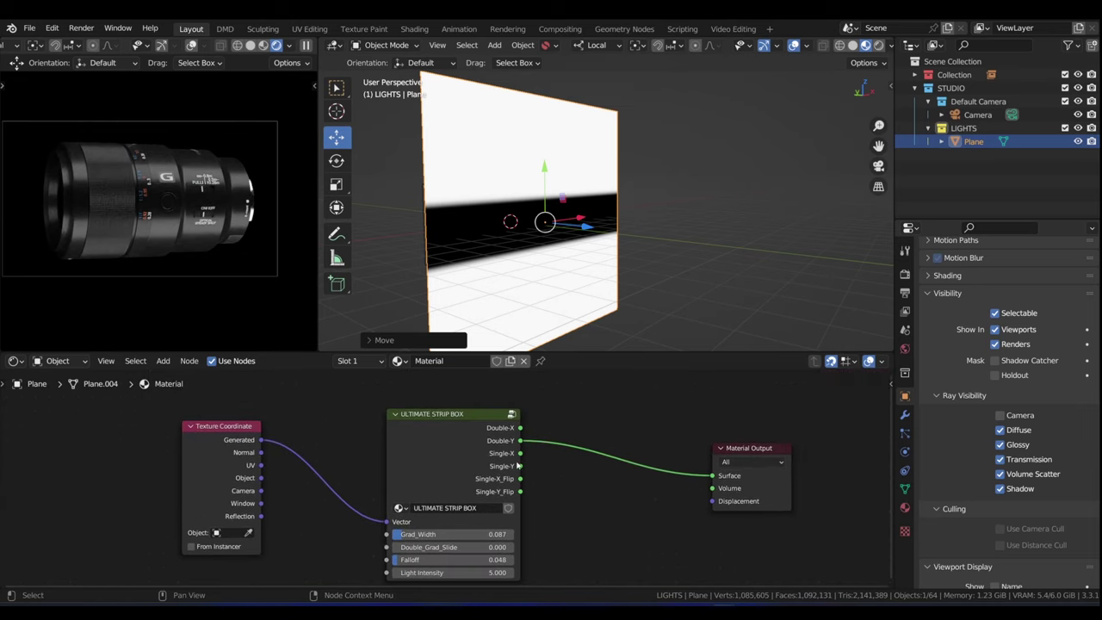
scroll(518, 465, up, 1)
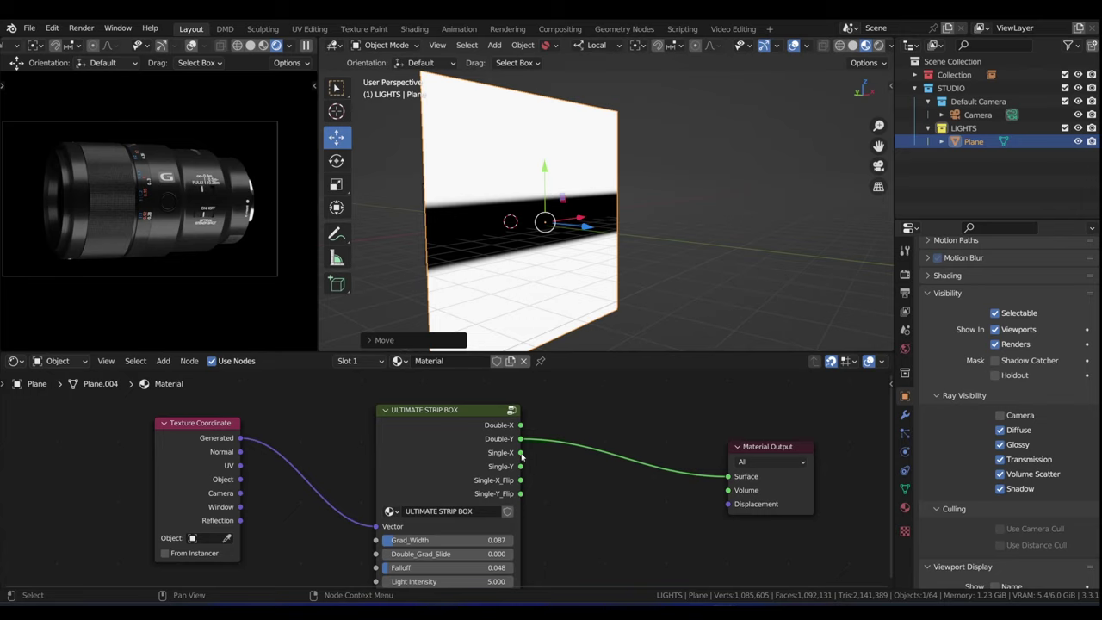
drag(521, 453, 729, 477)
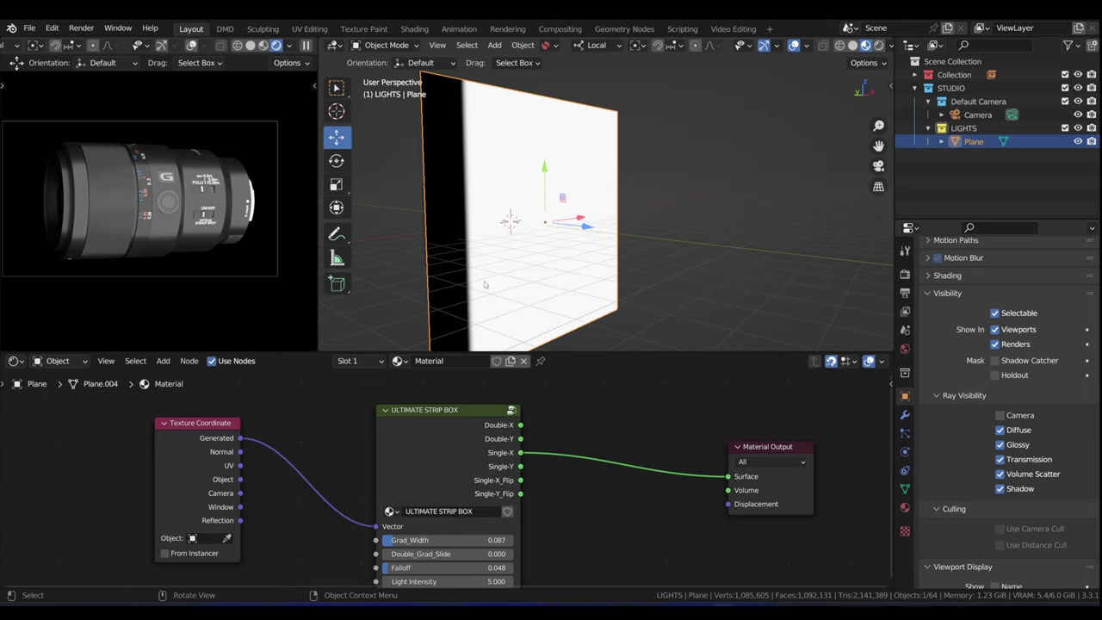
drag(520, 466, 738, 483)
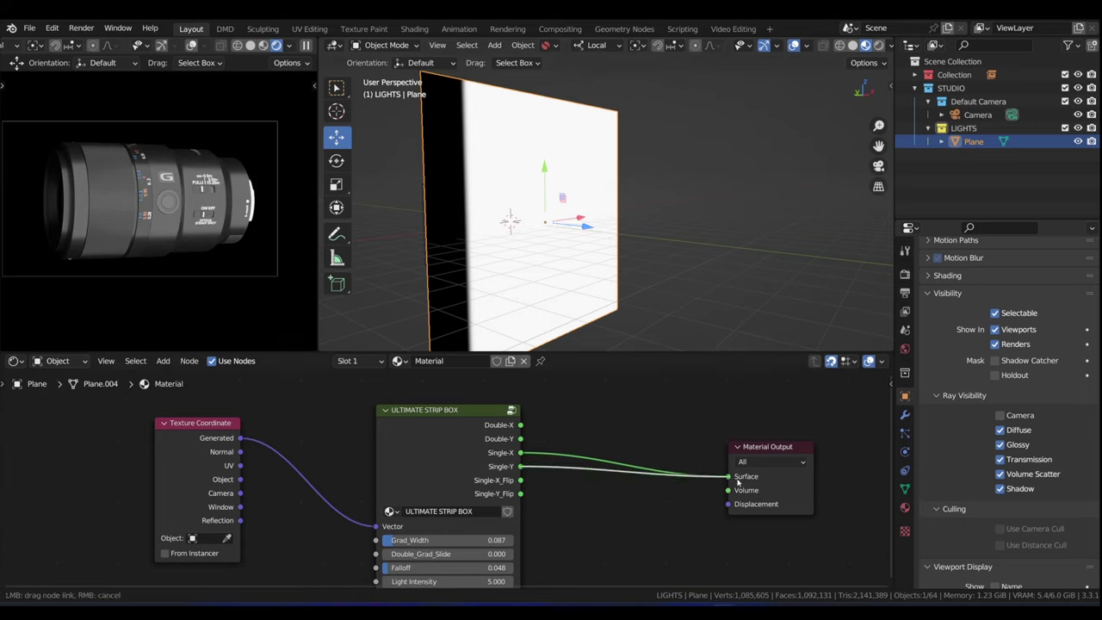
drag(676, 337, 676, 337)
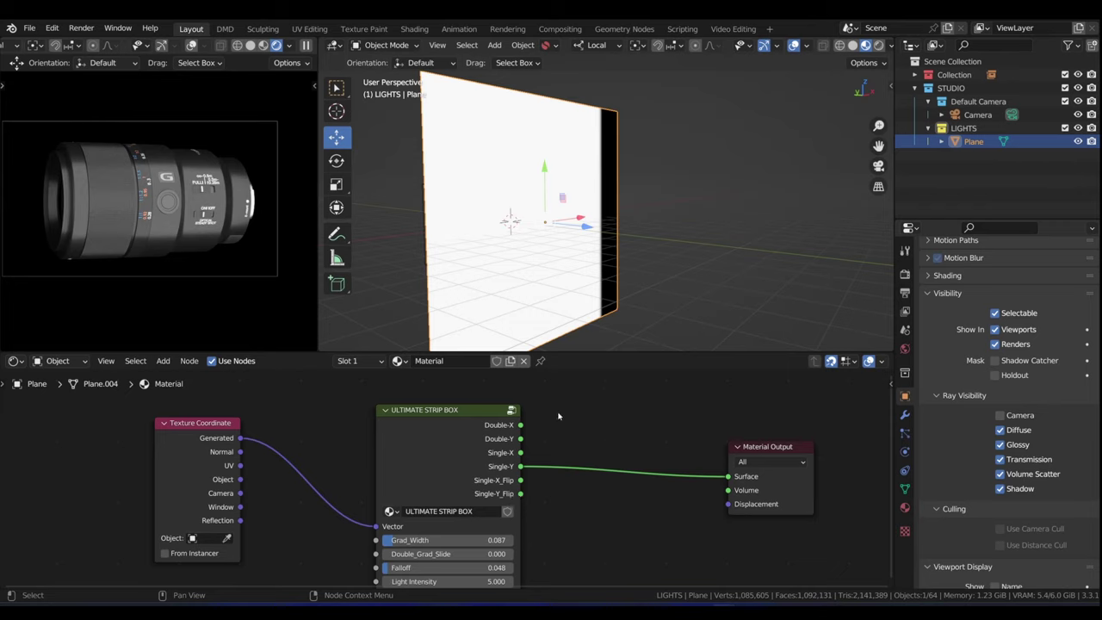
mouse_move(520, 480)
mouse_down()
mouse_move(723, 486)
mouse_move(710, 450)
mouse_move(730, 479)
mouse_up()
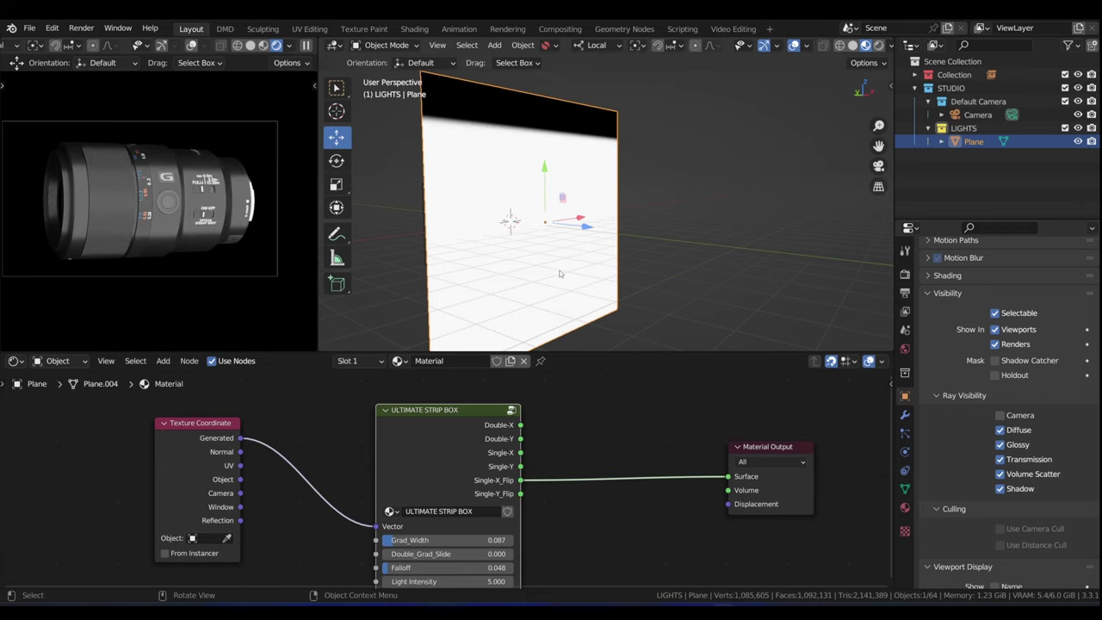
mouse_move(520, 493)
mouse_down()
mouse_move(654, 457)
mouse_move(728, 476)
mouse_up()
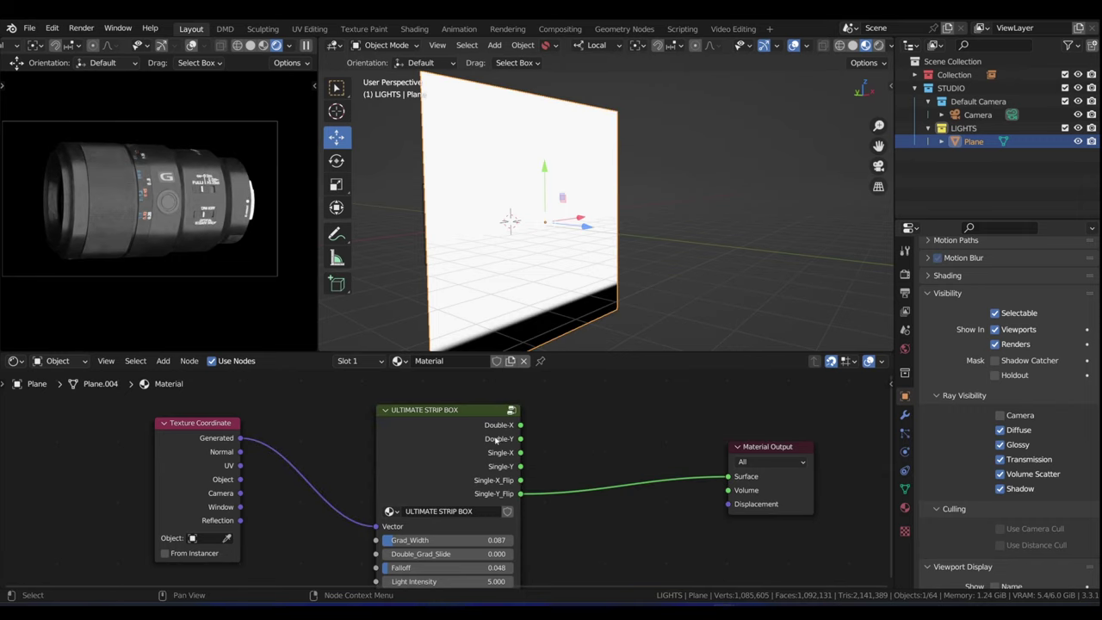
Step: Reconnect the strip box's Double-X output to the Material Output's Surface and view the plane from the side
middle_drag(522, 277, 582, 277)
middle_drag(478, 222, 481, 196)
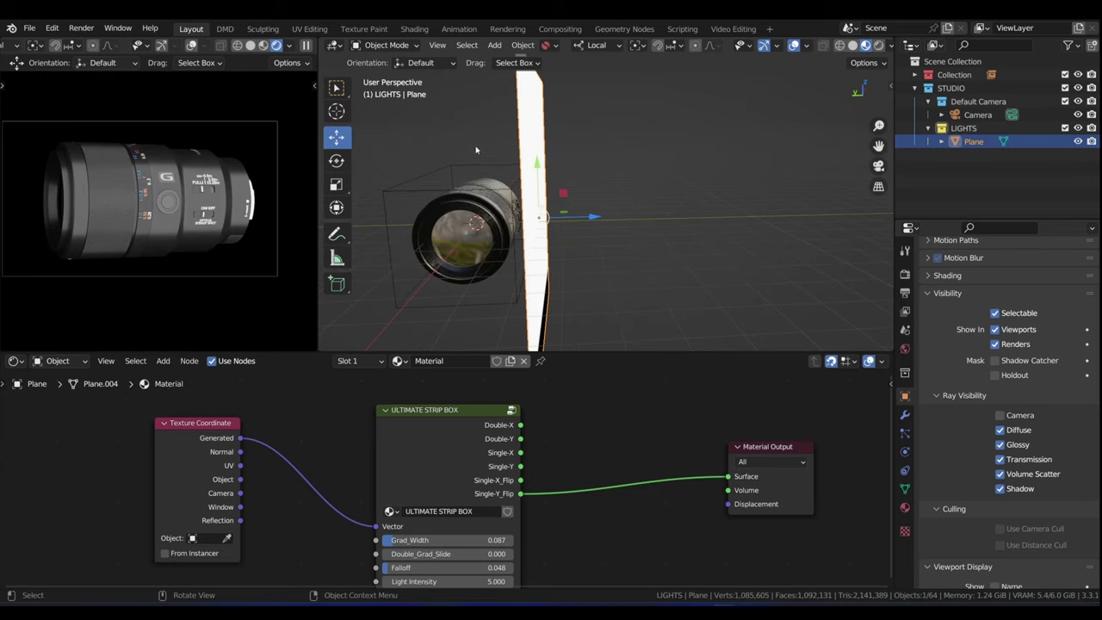
middle_drag(476, 150, 508, 254)
scroll(230, 480, down, 2)
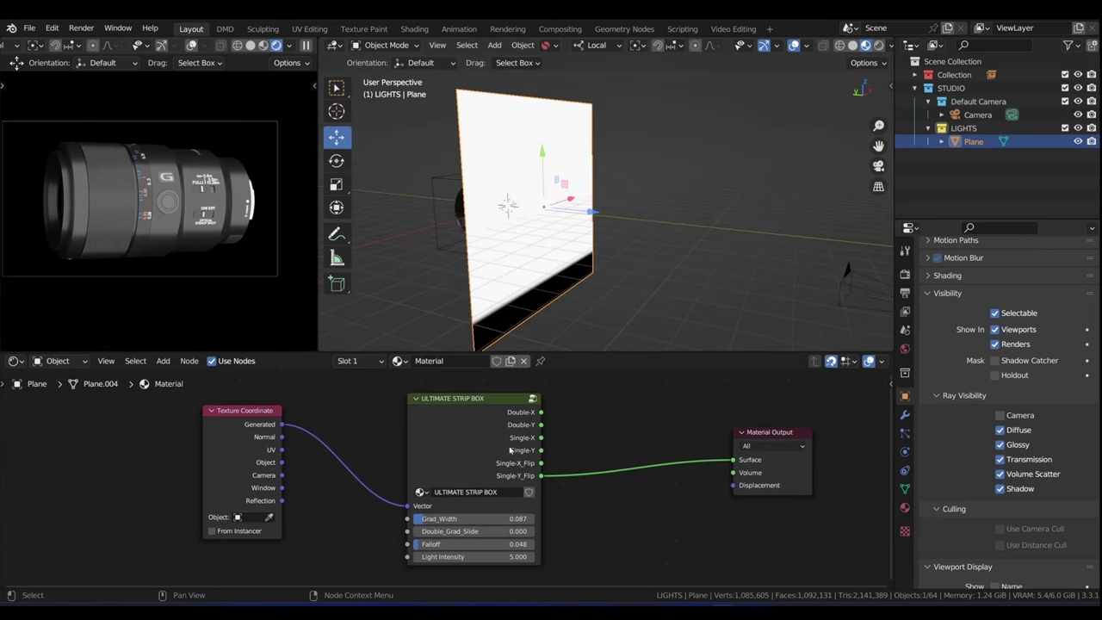
ctrl+shift+click(508, 410)
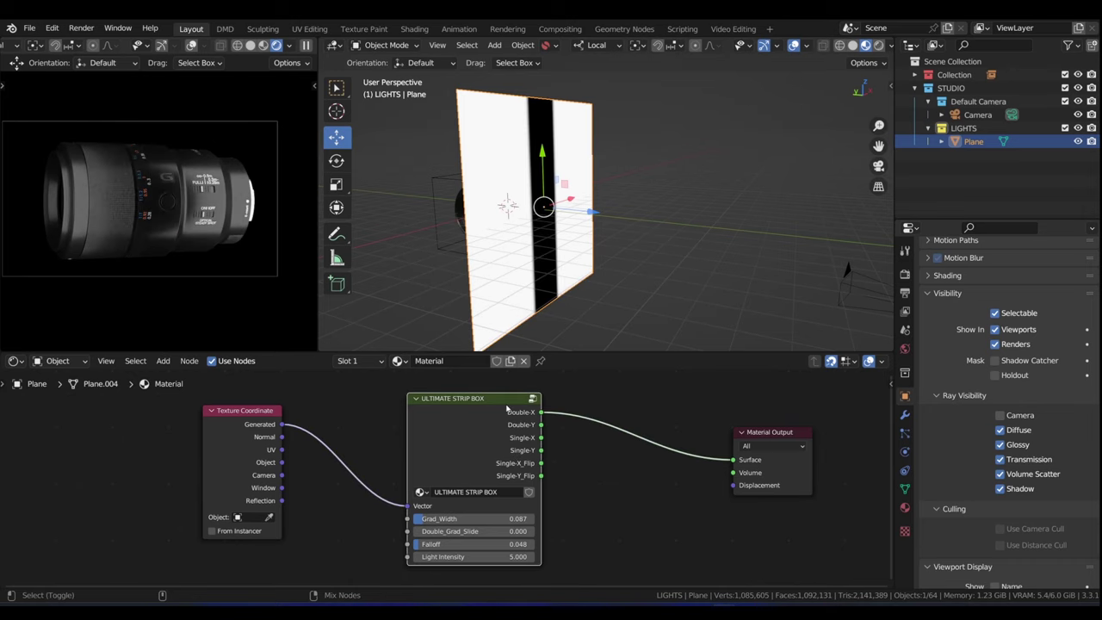
middle_drag(516, 258, 534, 242)
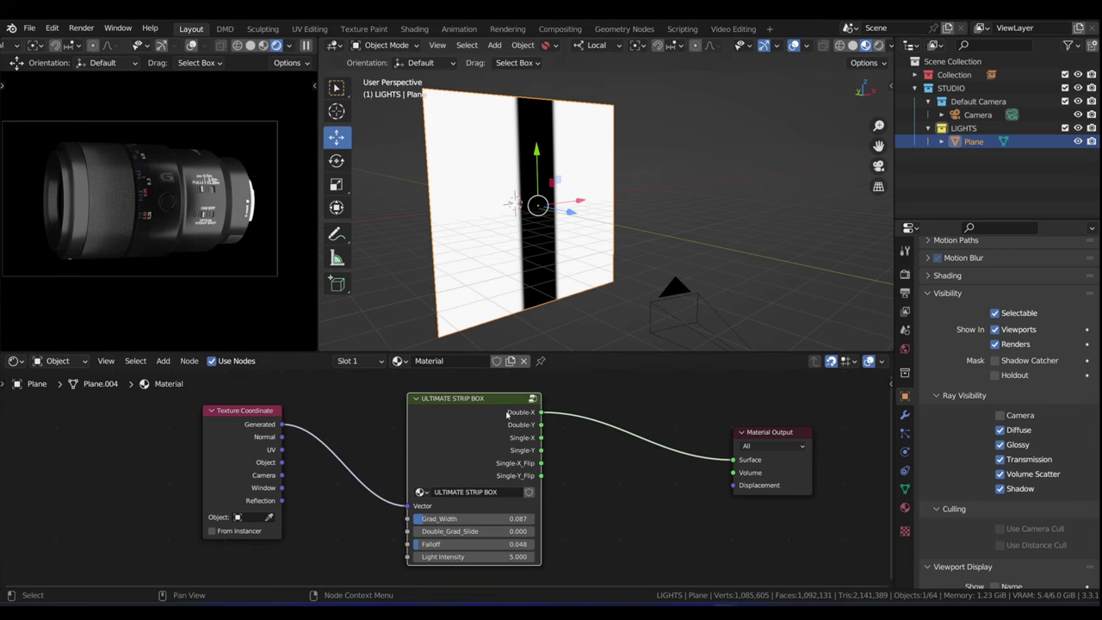
Step: Connect the strip box's Single-X output to the Material Output's Surface and try out the Grad_Width value
scroll(507, 422, up, 1)
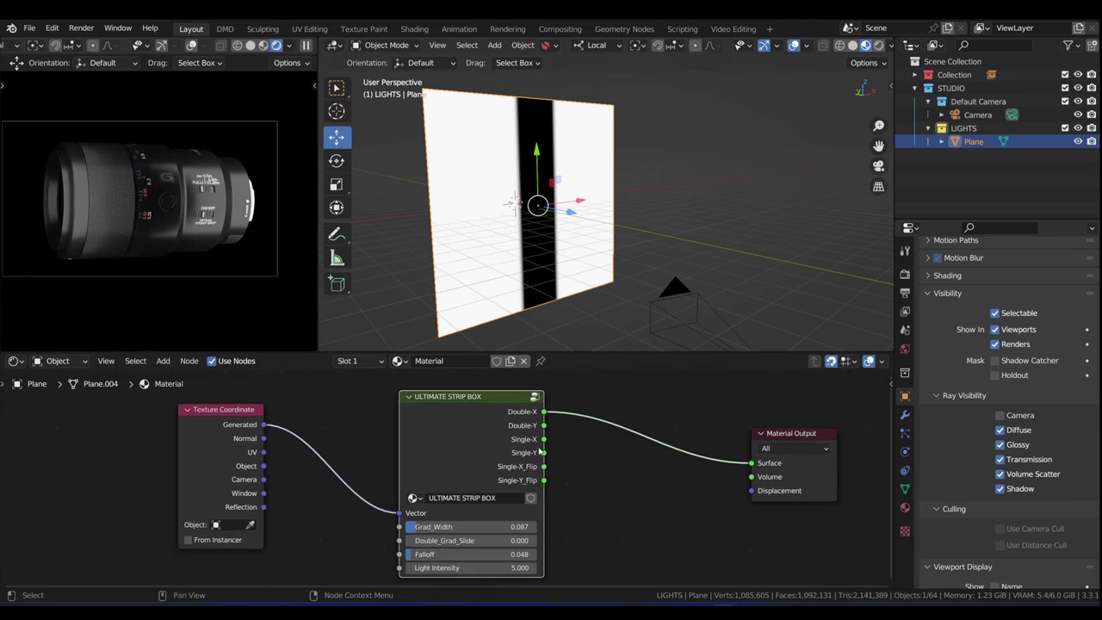
drag(544, 440, 751, 462)
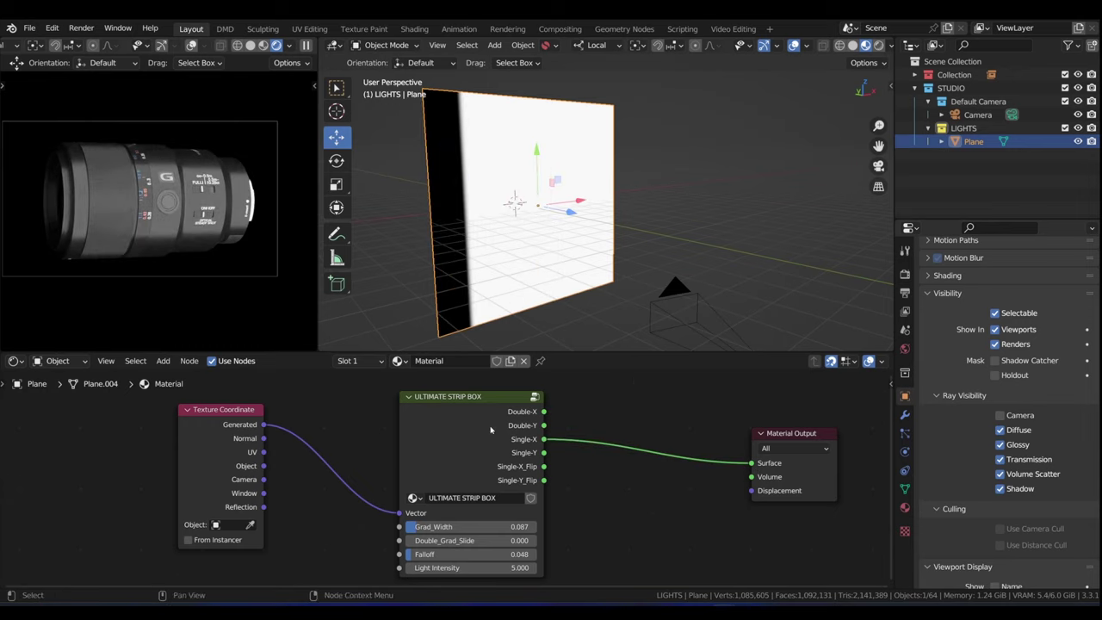
click(423, 526)
key(Return)
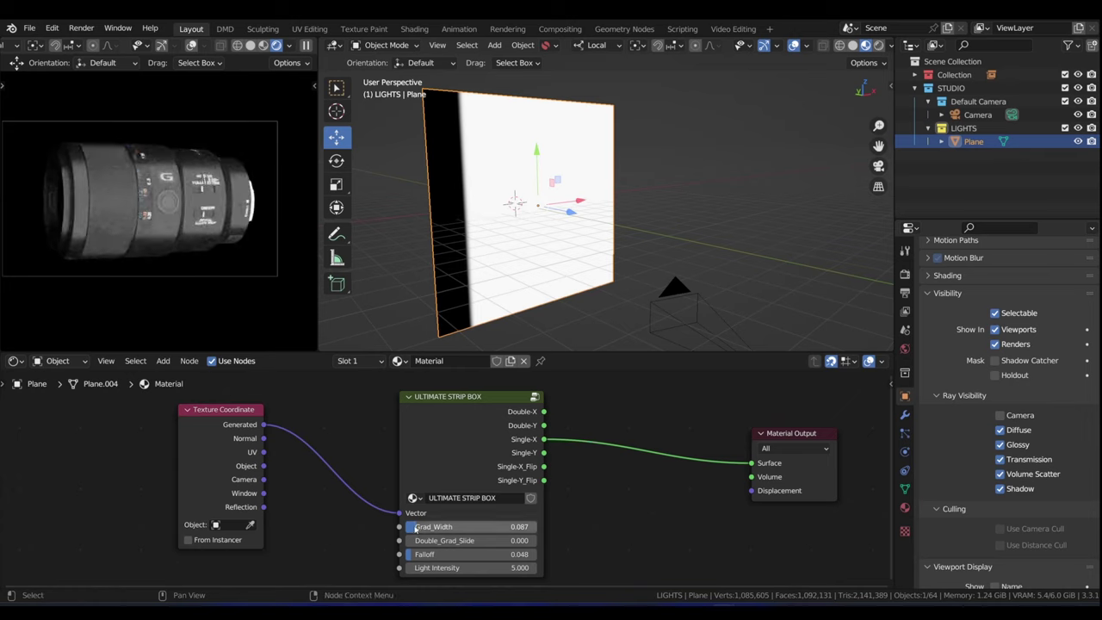
drag(417, 527, 469, 527)
key(Escape)
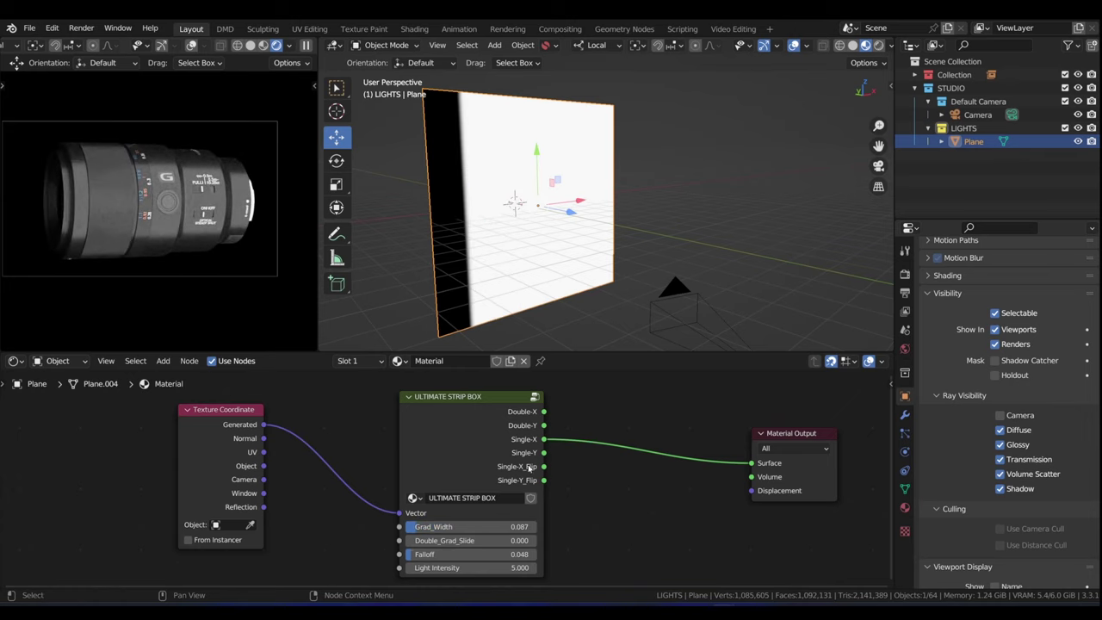
Step: Cut the Single-X link, connect Double-X to the Material Output's Surface, and try out the Double_Grad_Slide value
ctrl+right_drag(598, 430, 579, 489)
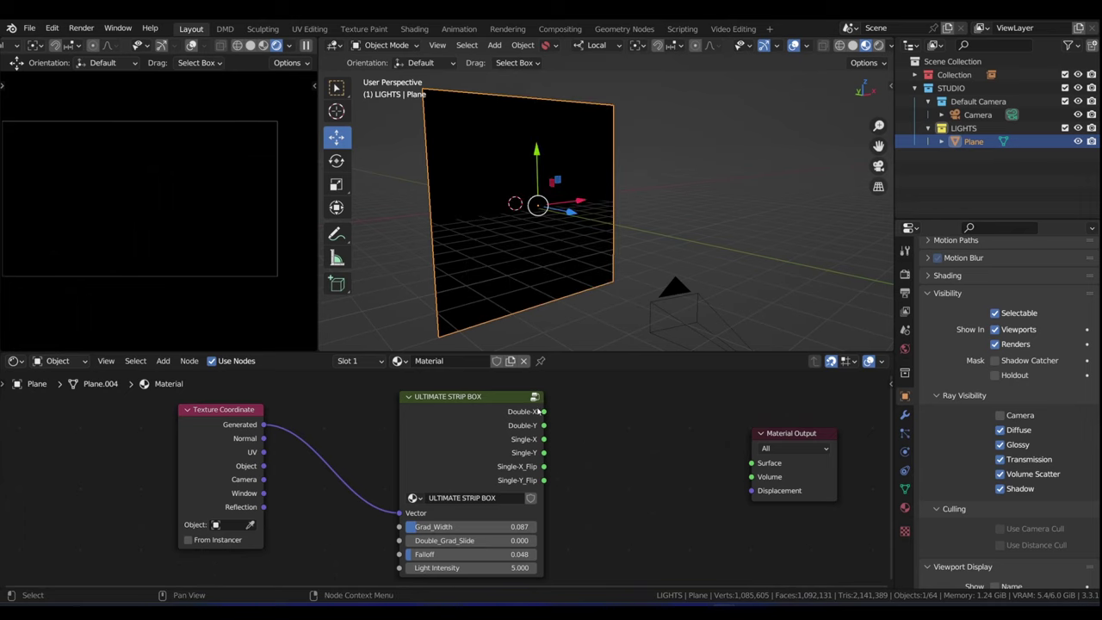
drag(544, 411, 753, 463)
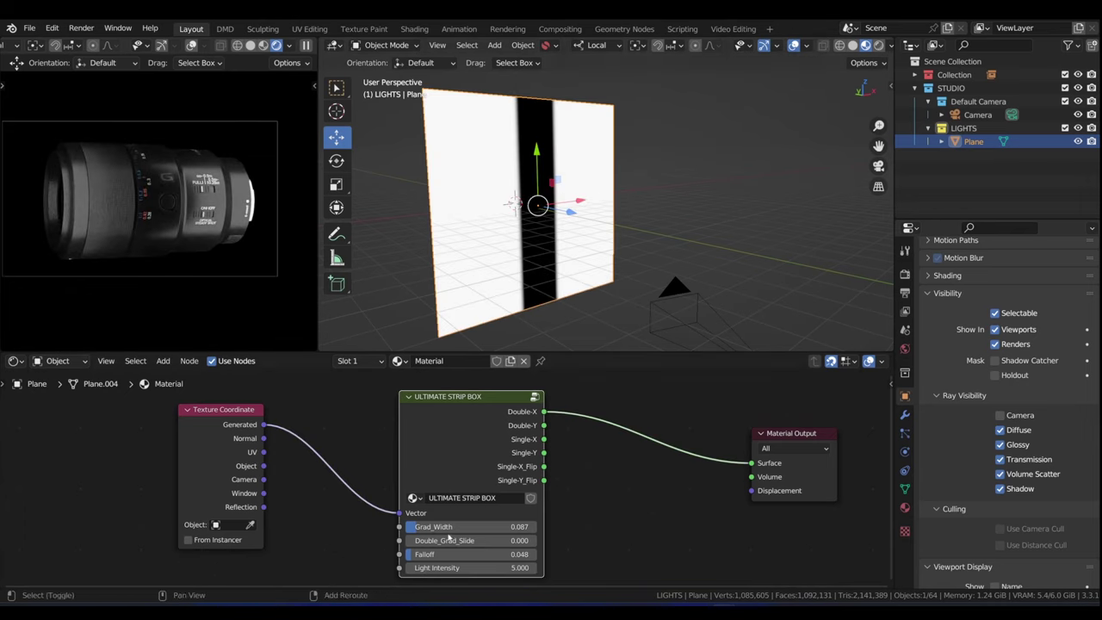
drag(465, 539, 404, 540)
Step: Link Single-X back to the Material Output's Surface and test the Grad_Width slider again
mouse_move(544, 441)
mouse_down()
mouse_move(669, 381)
mouse_move(752, 467)
mouse_up()
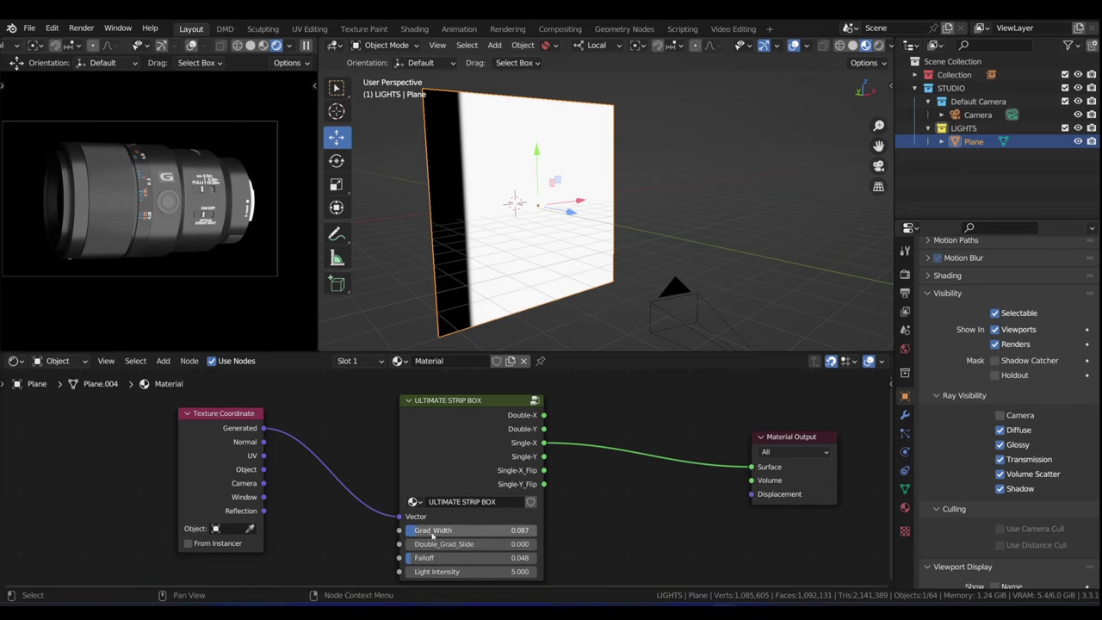
mouse_move(422, 531)
mouse_down()
mouse_move(463, 530)
mouse_move(433, 530)
mouse_up()
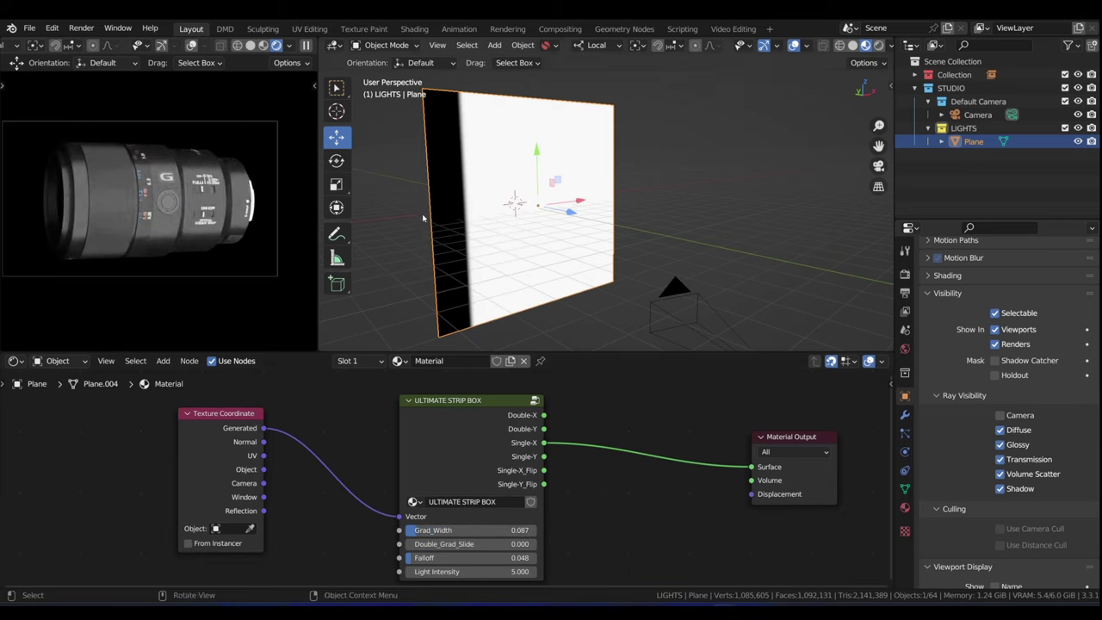
Step: Connect the strip box's Single-Y_Flip output to the Material Output's Surface
scroll(469, 457, down, 1)
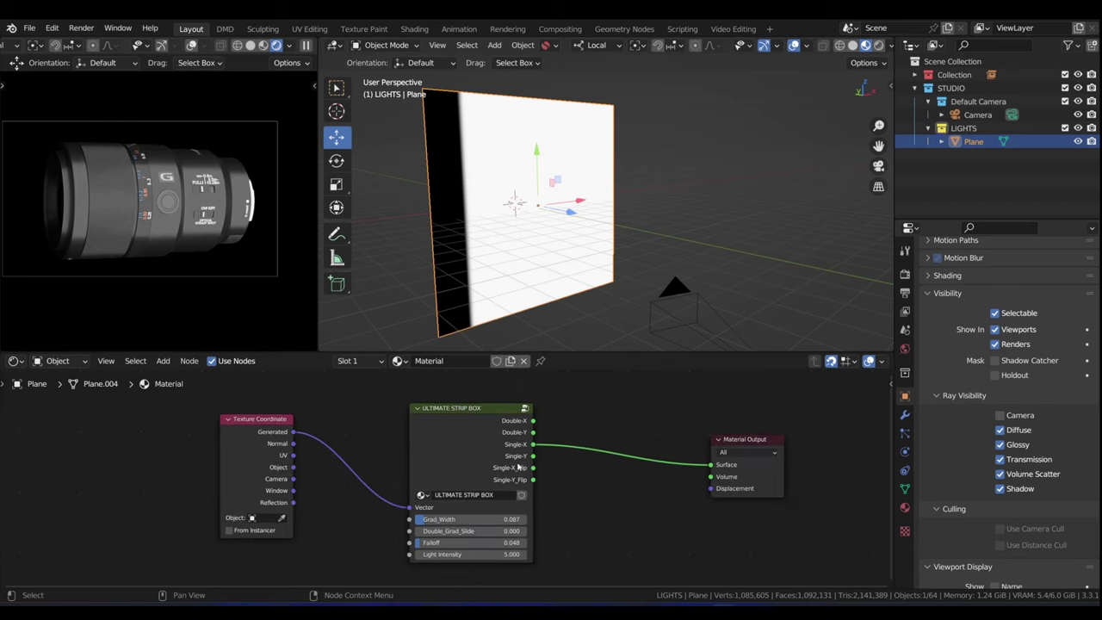
drag(534, 480, 723, 473)
mouse_move(534, 479)
mouse_down()
mouse_move(690, 442)
mouse_move(710, 465)
mouse_up()
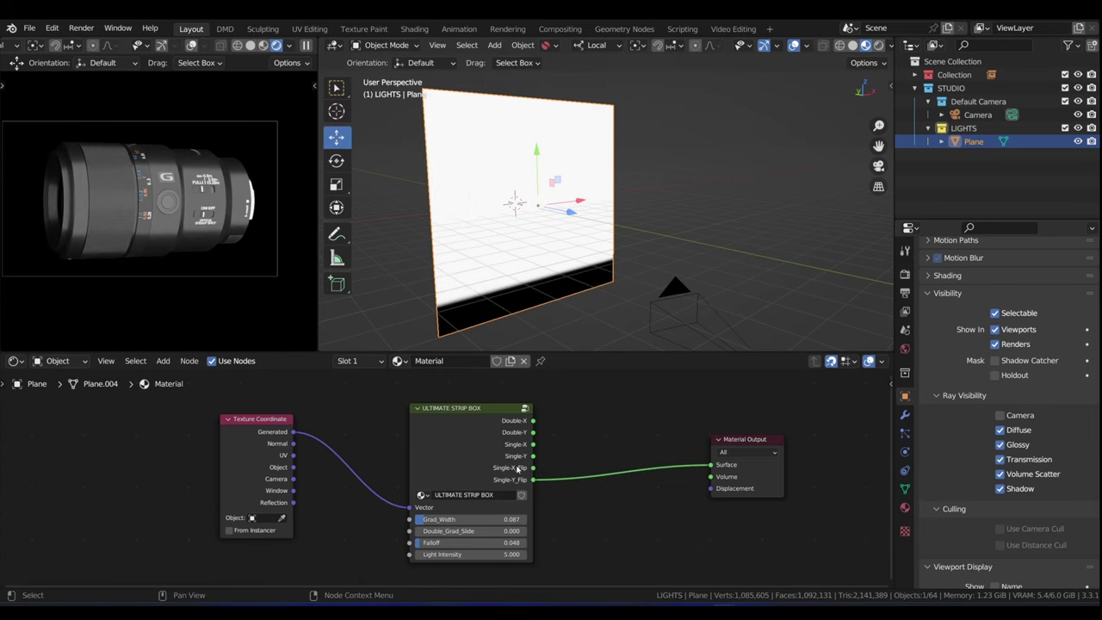
Step: Switch to the Blender window with the bottle scene and show its camera view in rendered shading
scroll(530, 466, down, 1)
mouse_move(723, 616)
click(780, 551)
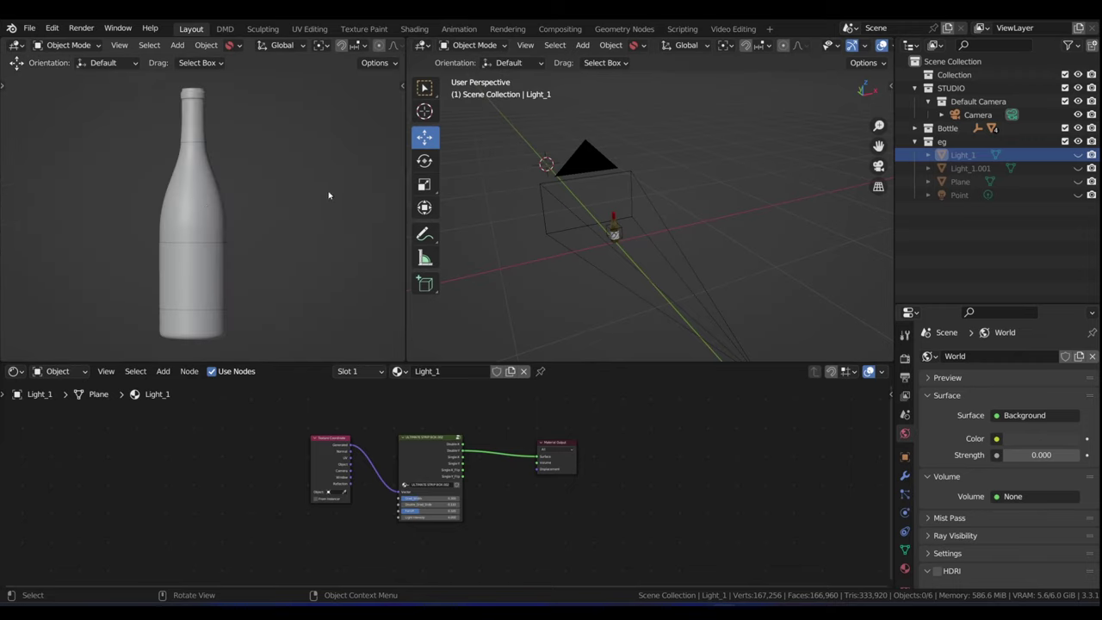
key(KP_0)
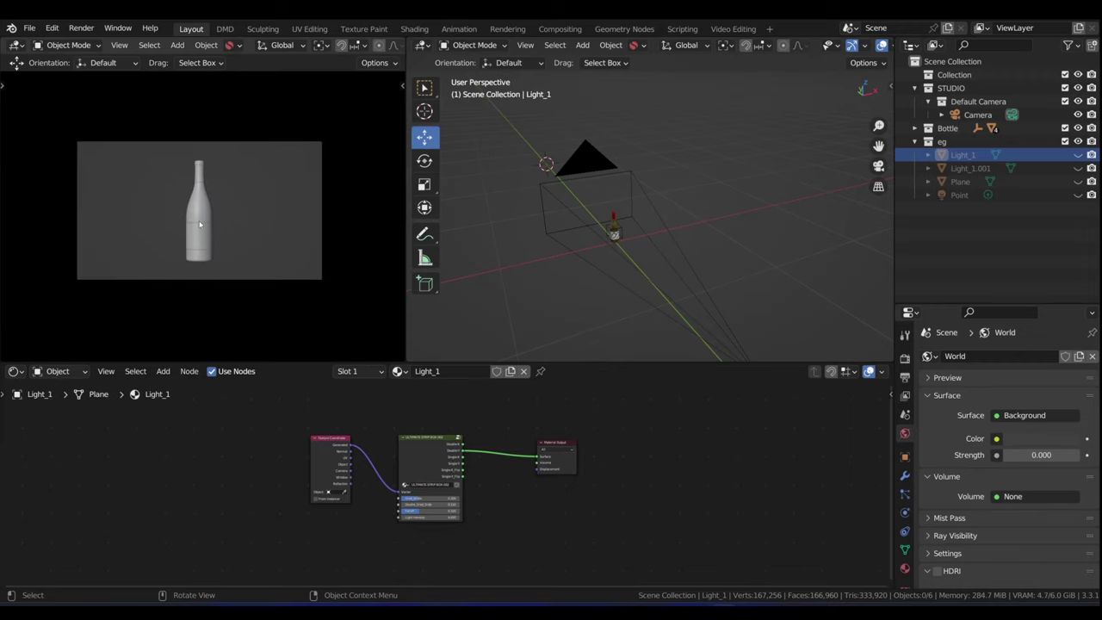
scroll(203, 230, up, 1)
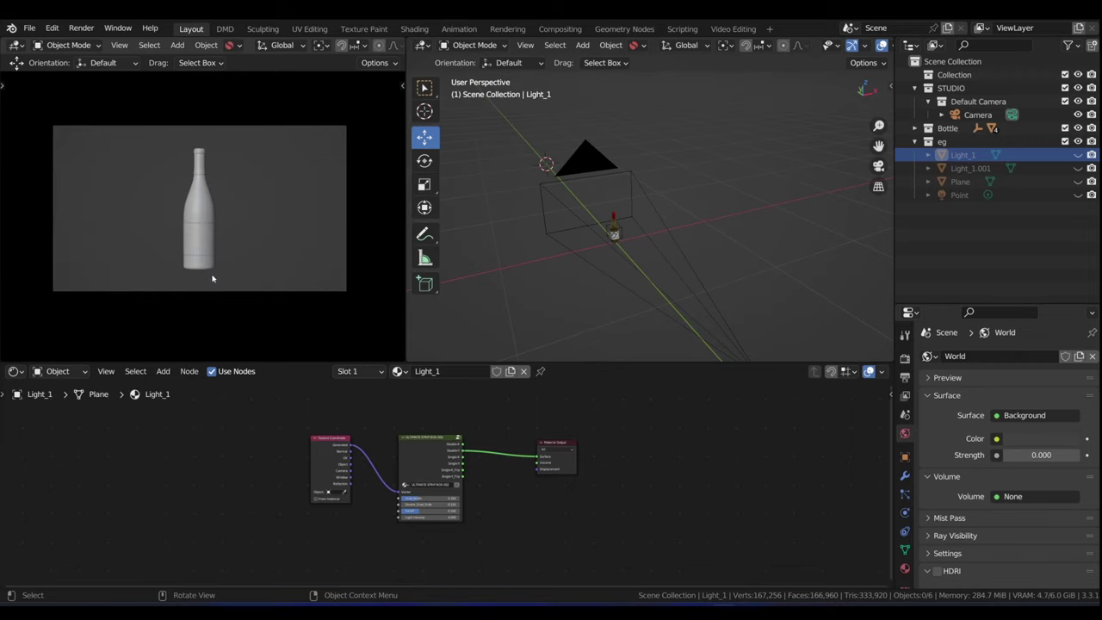
key(z)
click(207, 191)
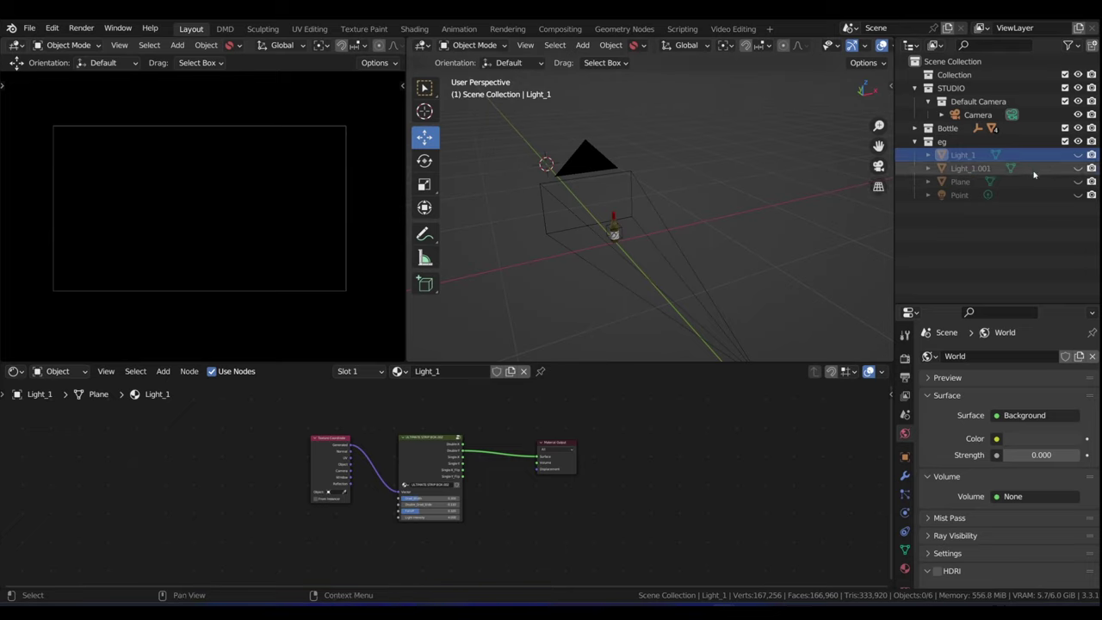
Step: Unhide Light_1.001 in the eg collection and inspect its gradient highlight along the bottle's neck and label
click(1079, 169)
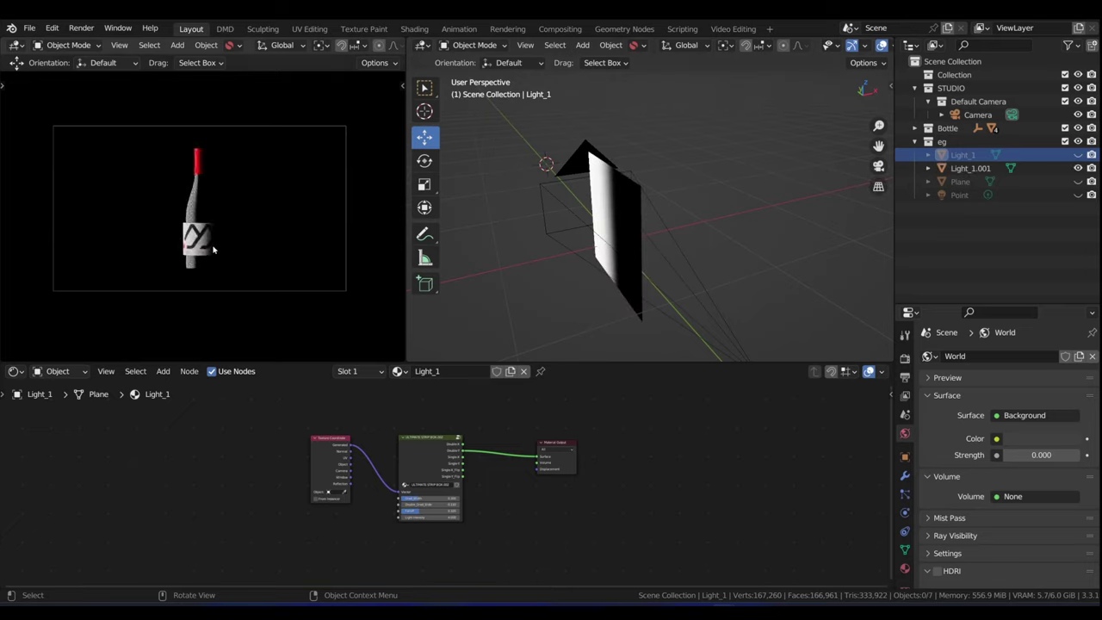
scroll(195, 138, up, 3)
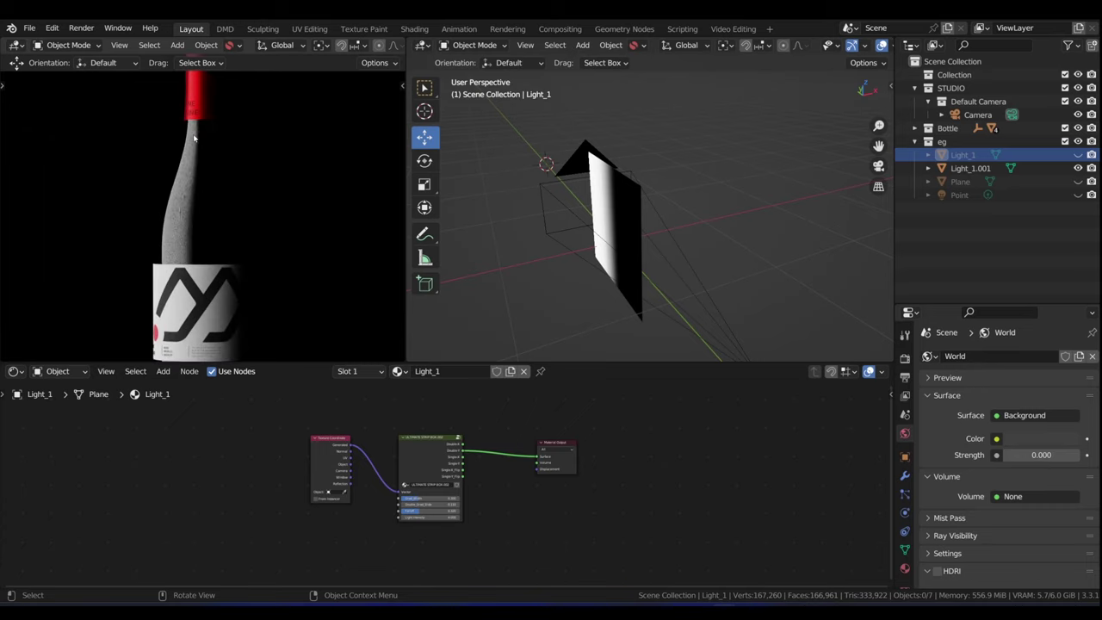
middle_drag(560, 204, 670, 186)
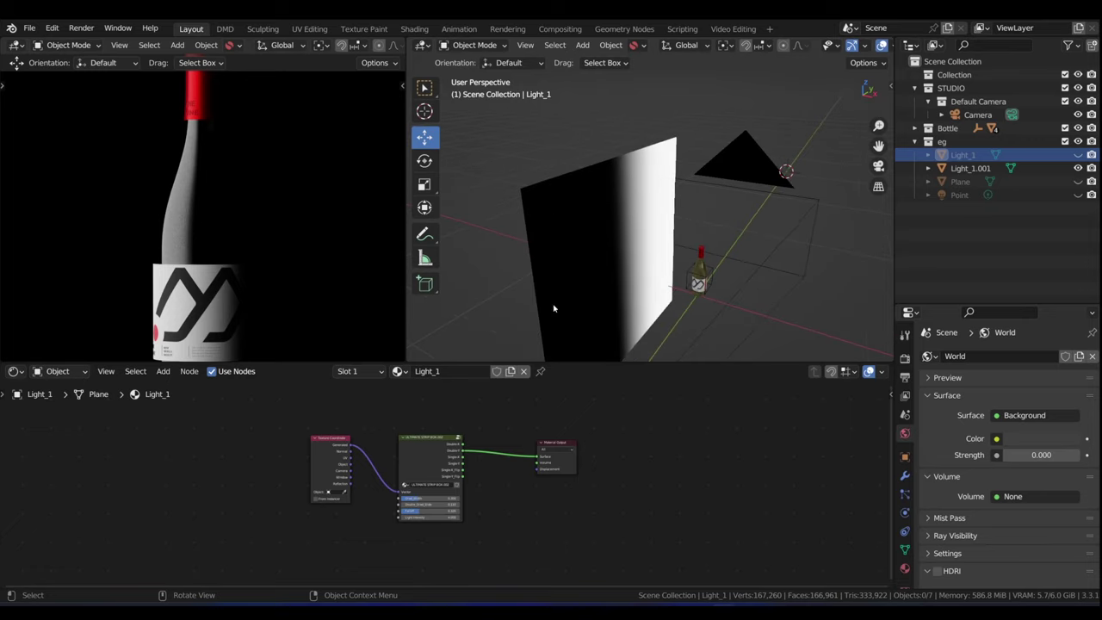
scroll(180, 166, up, 5)
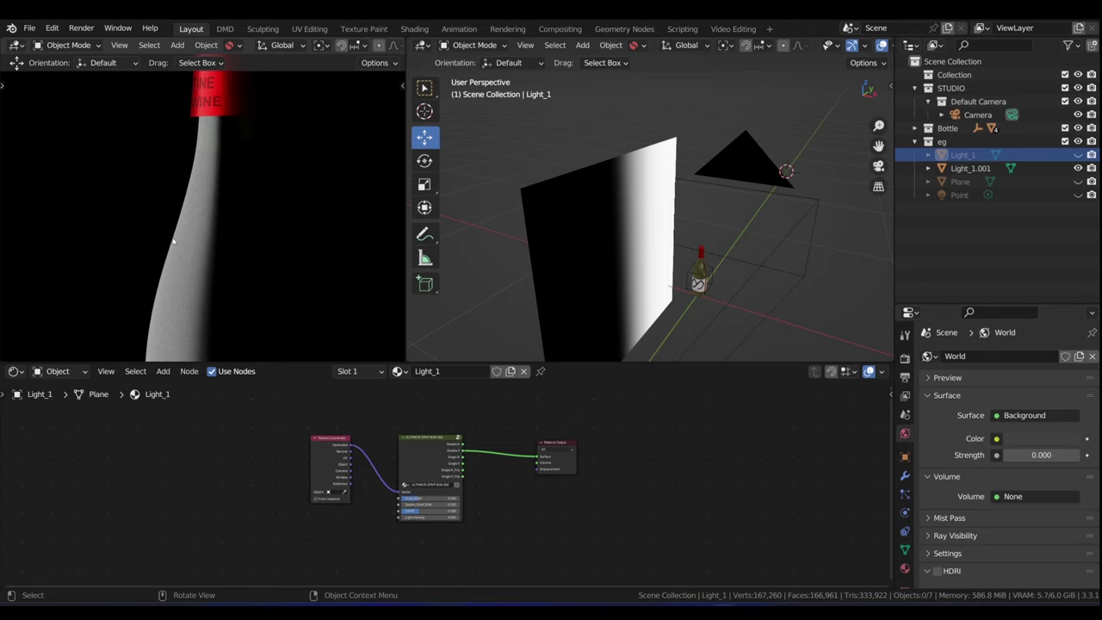
scroll(172, 242, down, 3)
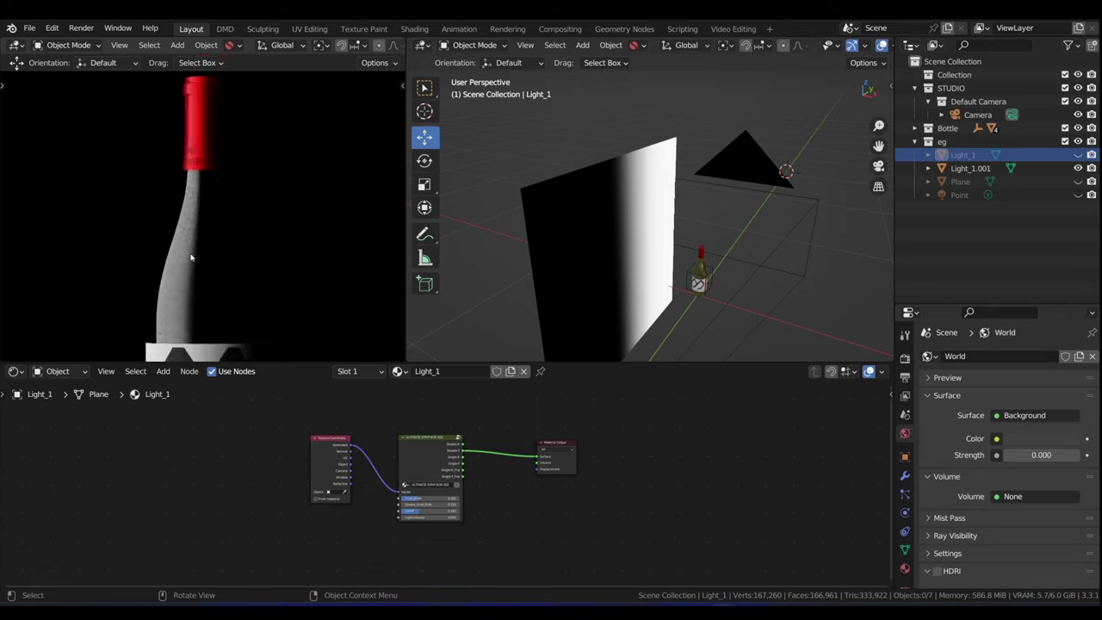
scroll(191, 258, down, 4)
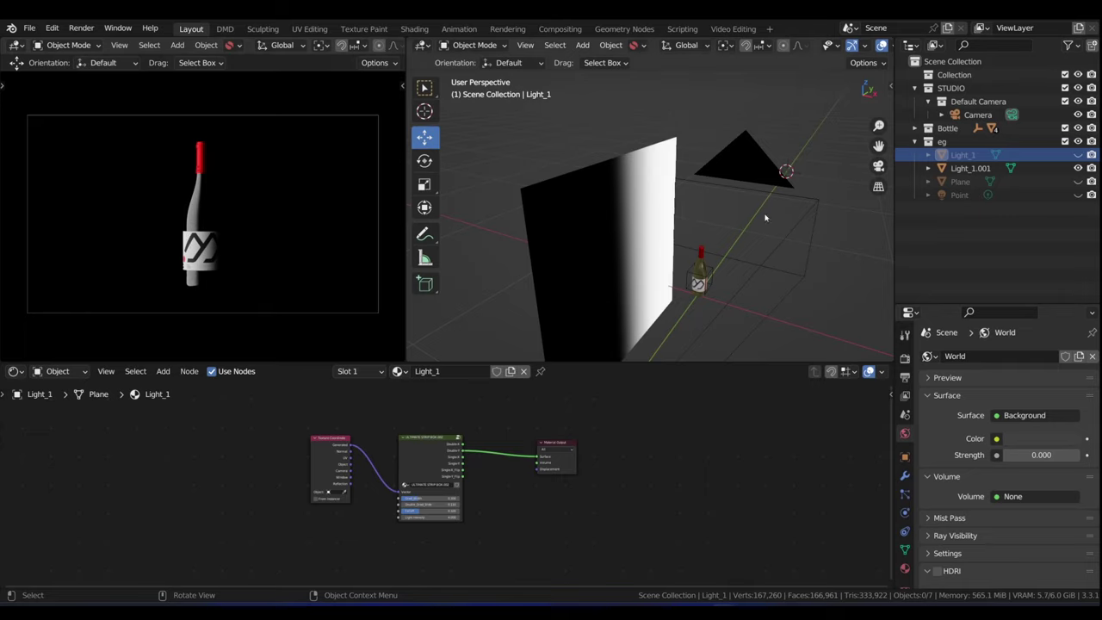
Step: Unhide Light_1 in the eg collection and bring the rendered bottle closer
middle_drag(587, 198, 845, 216)
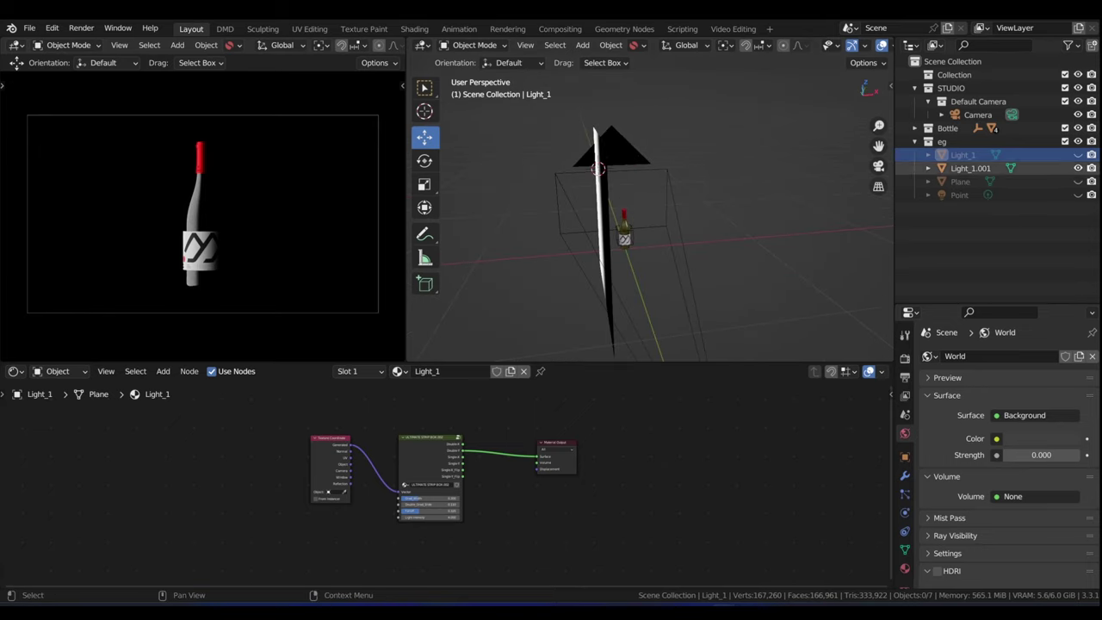
click(1078, 155)
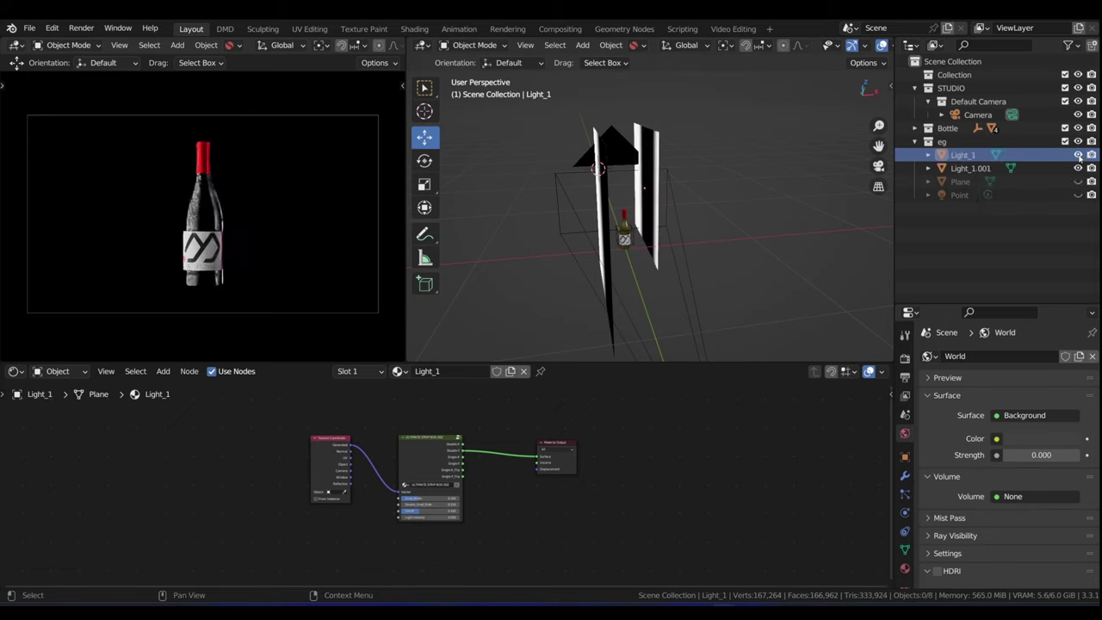
scroll(233, 239, up, 3)
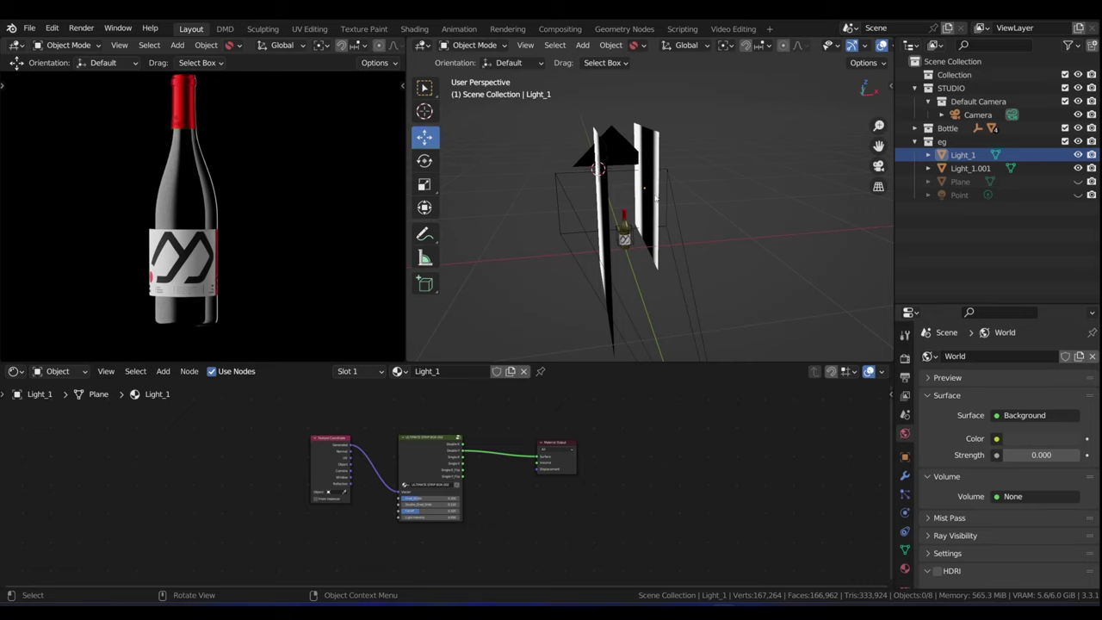
Step: Select the Light_1 plane and examine its strip box node settings and the resulting reflections along the bottle's edges
click(658, 156)
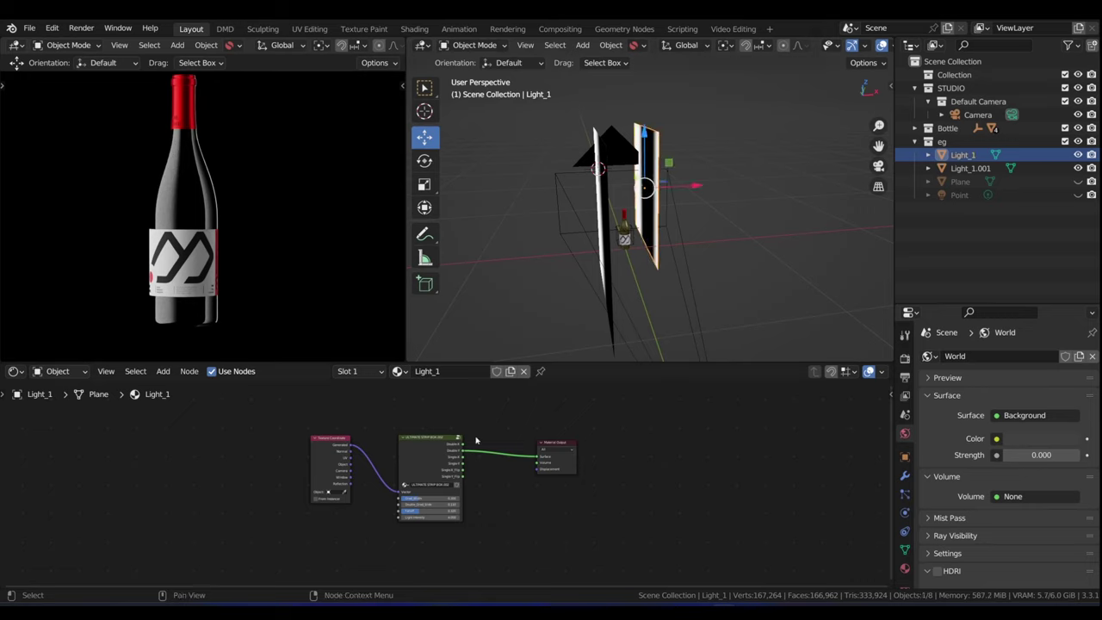
scroll(398, 434, up, 2)
scroll(432, 468, up, 1)
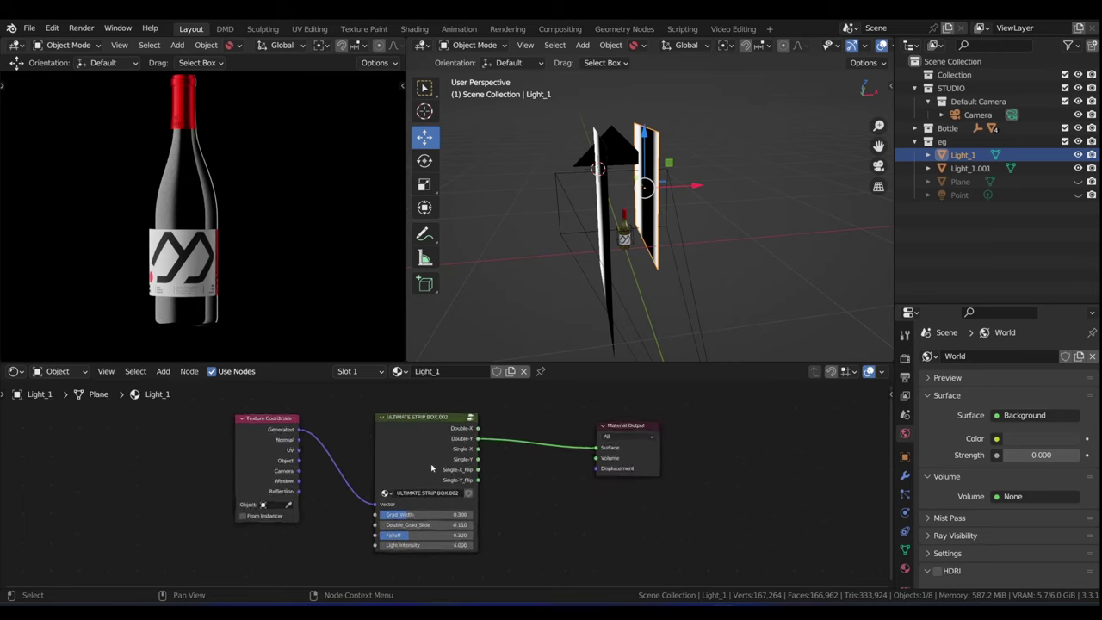
scroll(191, 110, up, 3)
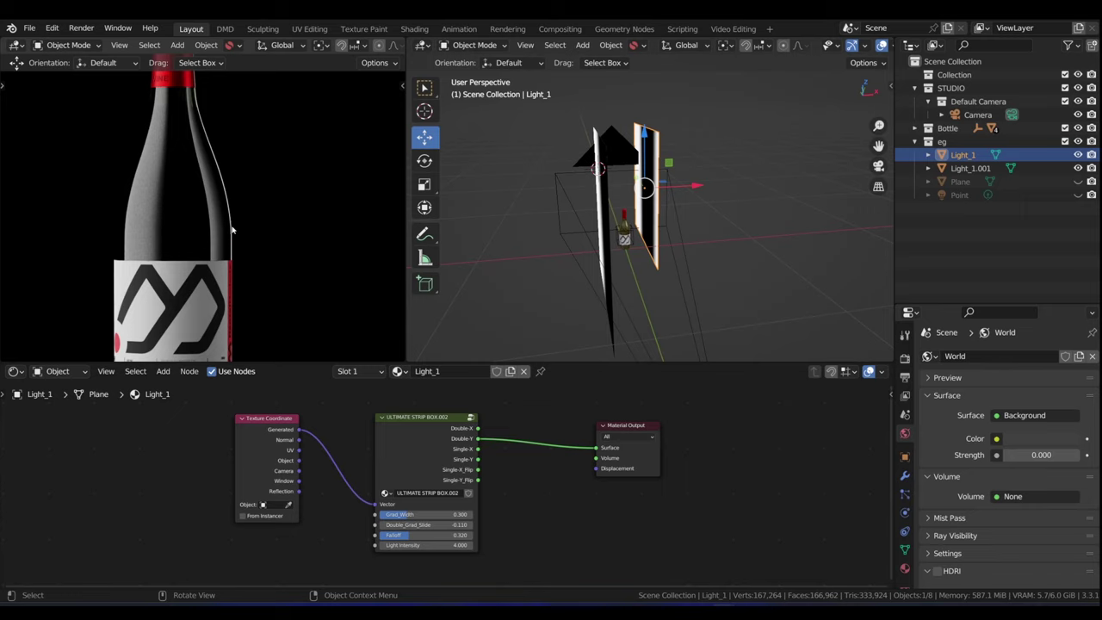
scroll(232, 254, down, 3)
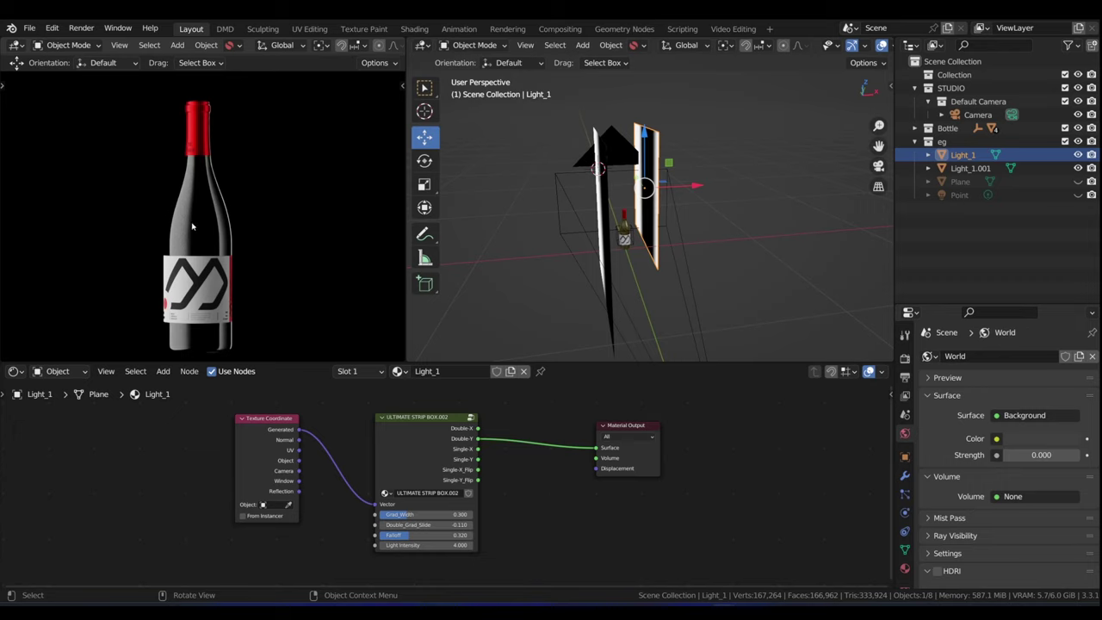
scroll(173, 162, up, 3)
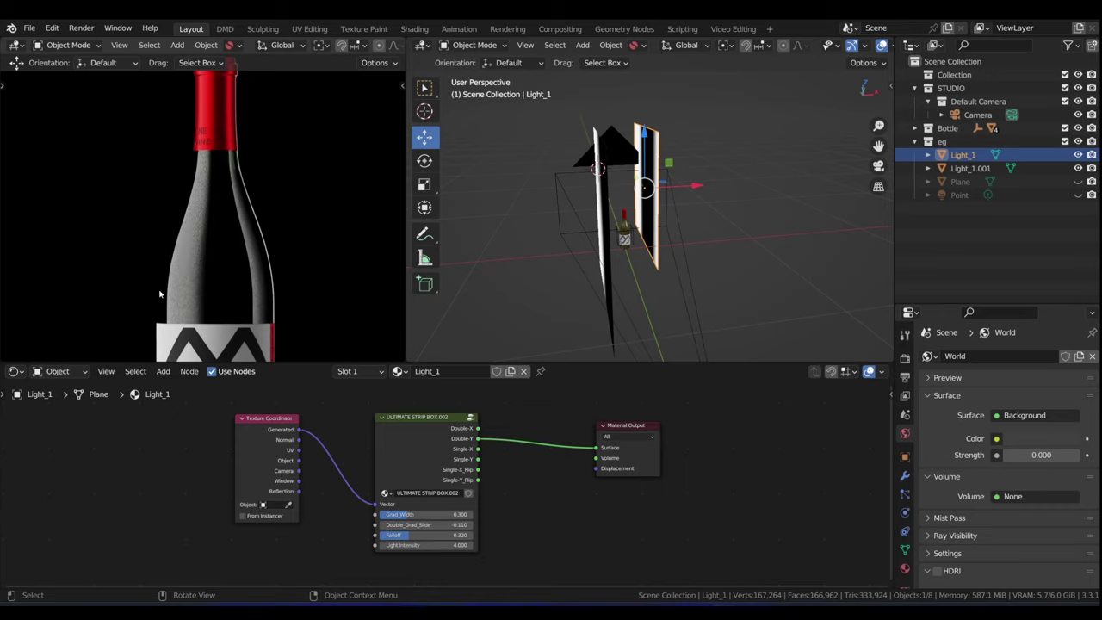
scroll(159, 295, up, 2)
scroll(198, 272, up, 2)
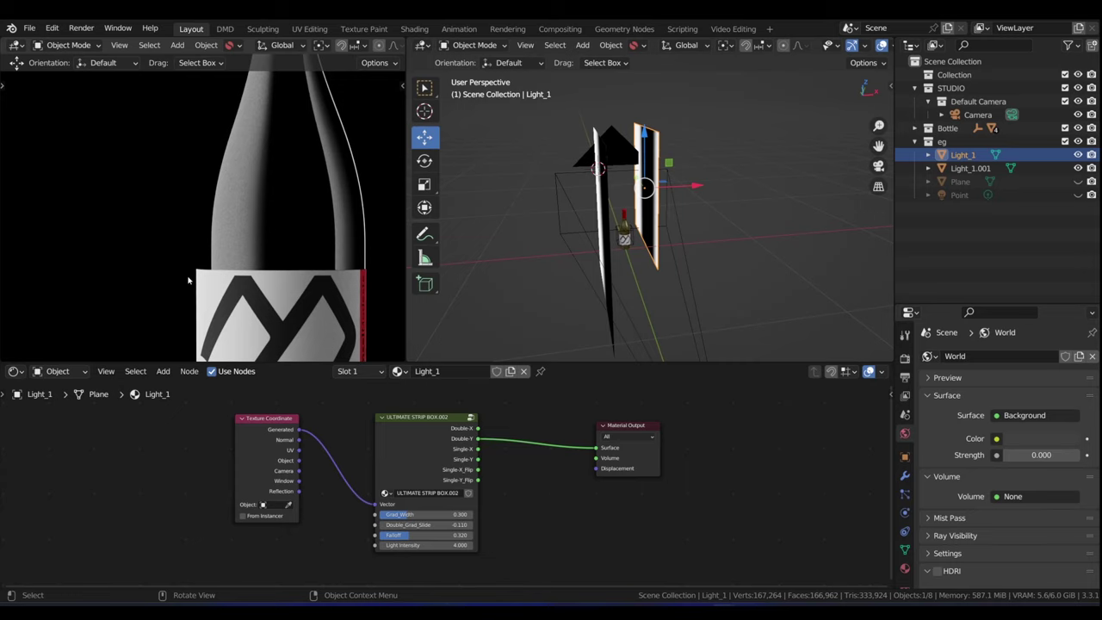
key(Home)
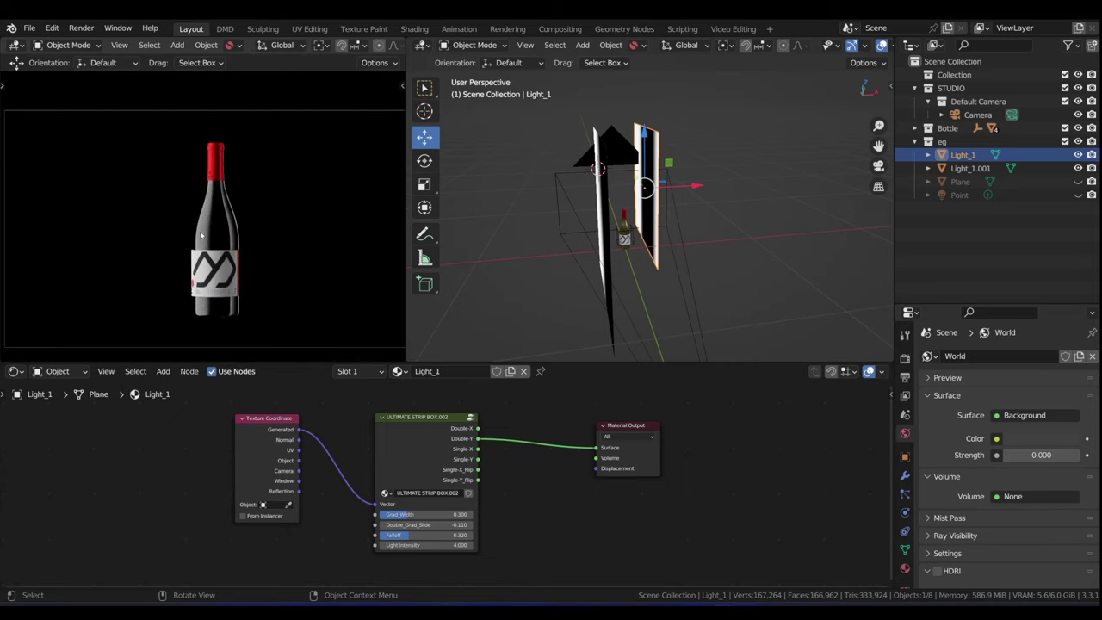
Step: Select the Light_1.001 plane to view its strip box node setup alongside the rendered bottle
middle_drag(578, 219, 616, 211)
click(623, 211)
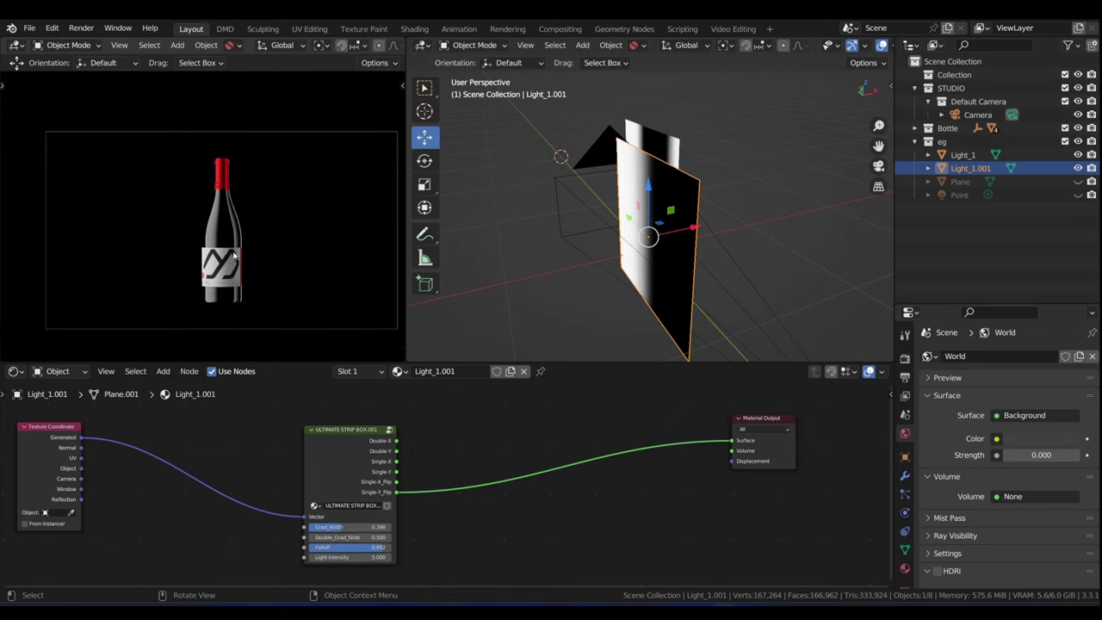
scroll(224, 255, up, 1)
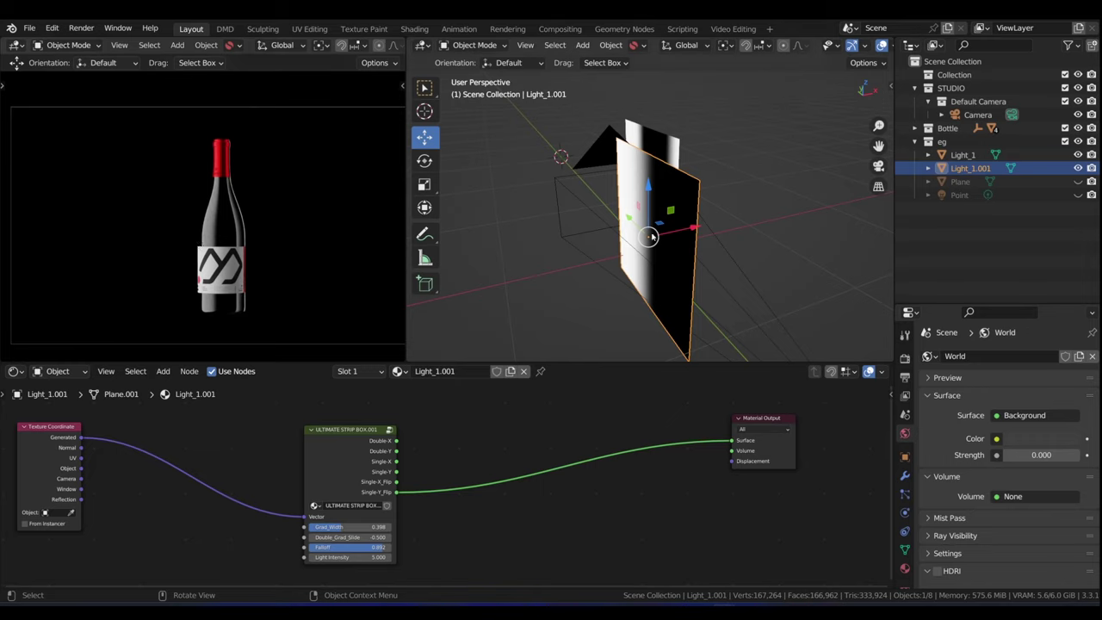
Step: Unhide the Plane backdrop and the Point light in the eg collection
click(1078, 182)
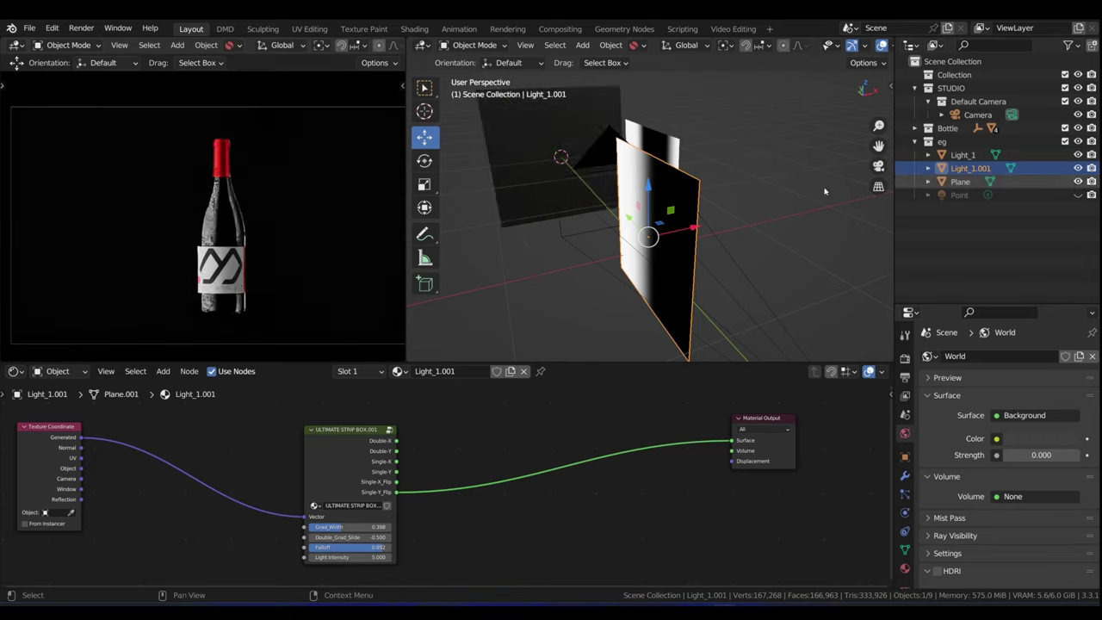
middle_drag(824, 192, 761, 198)
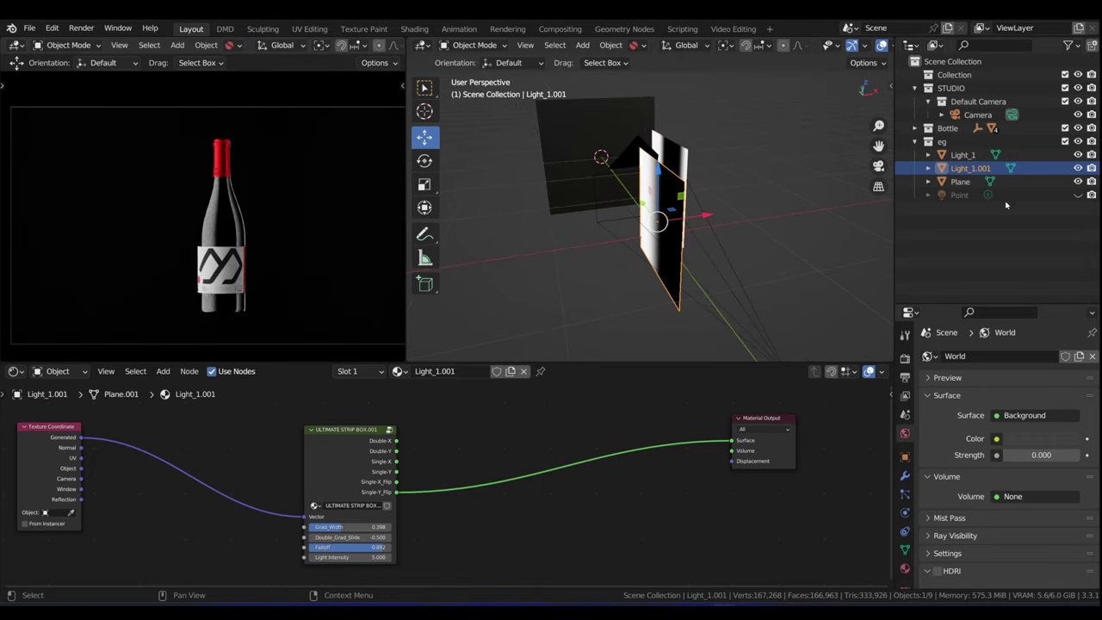
click(1077, 196)
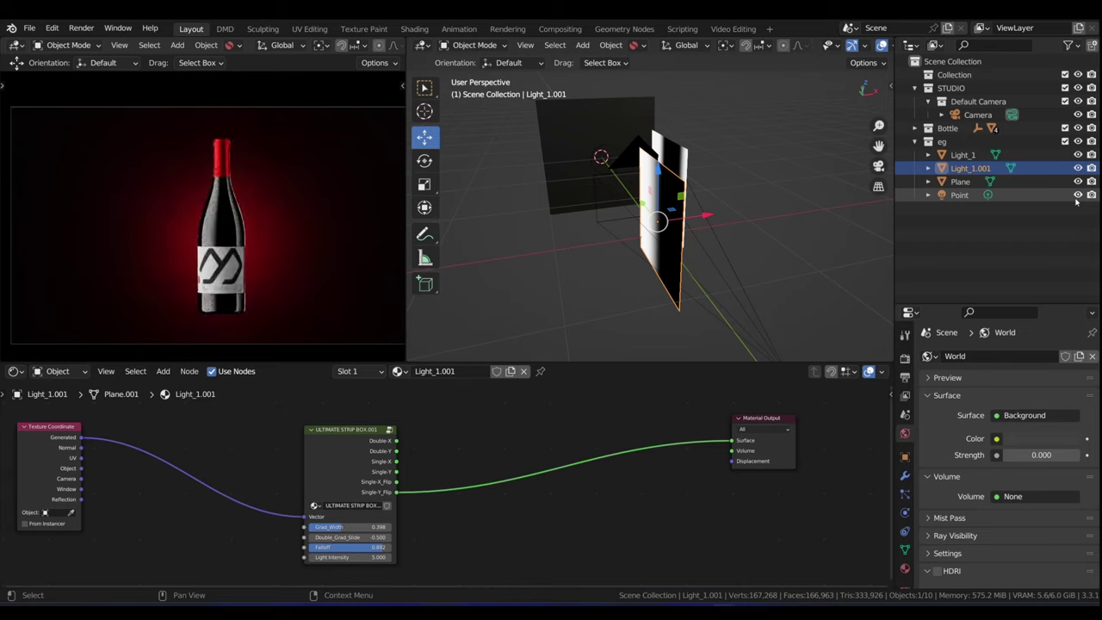
Step: Select the Point light and the Light_1 plane in turn to review their placement and the plane's strip box setup
click(961, 196)
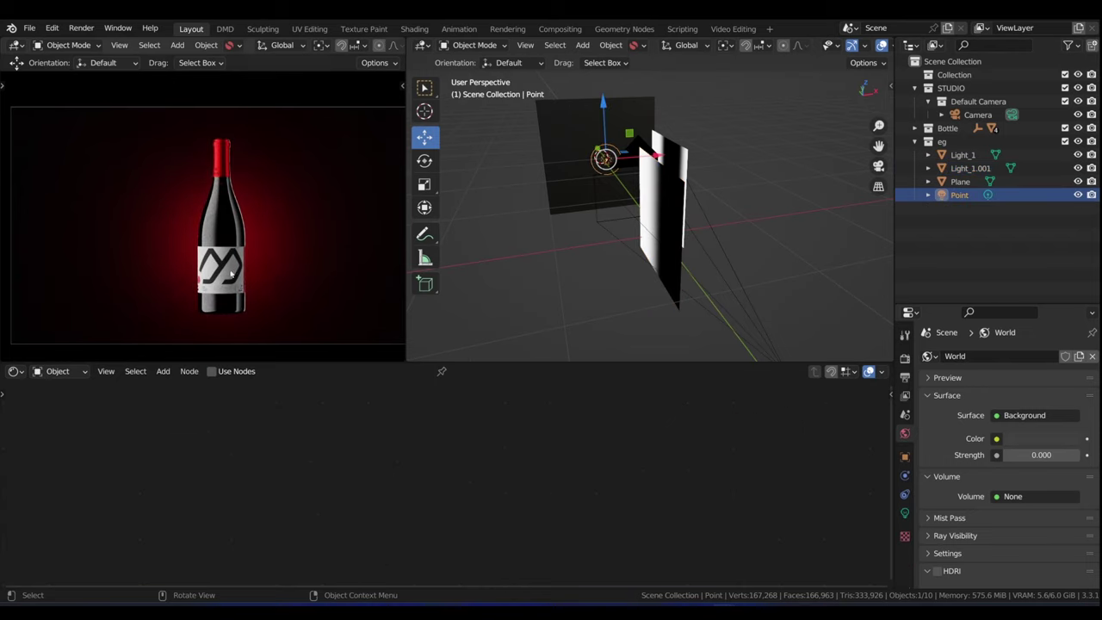
middle_drag(657, 214, 638, 199)
click(628, 177)
click(653, 156)
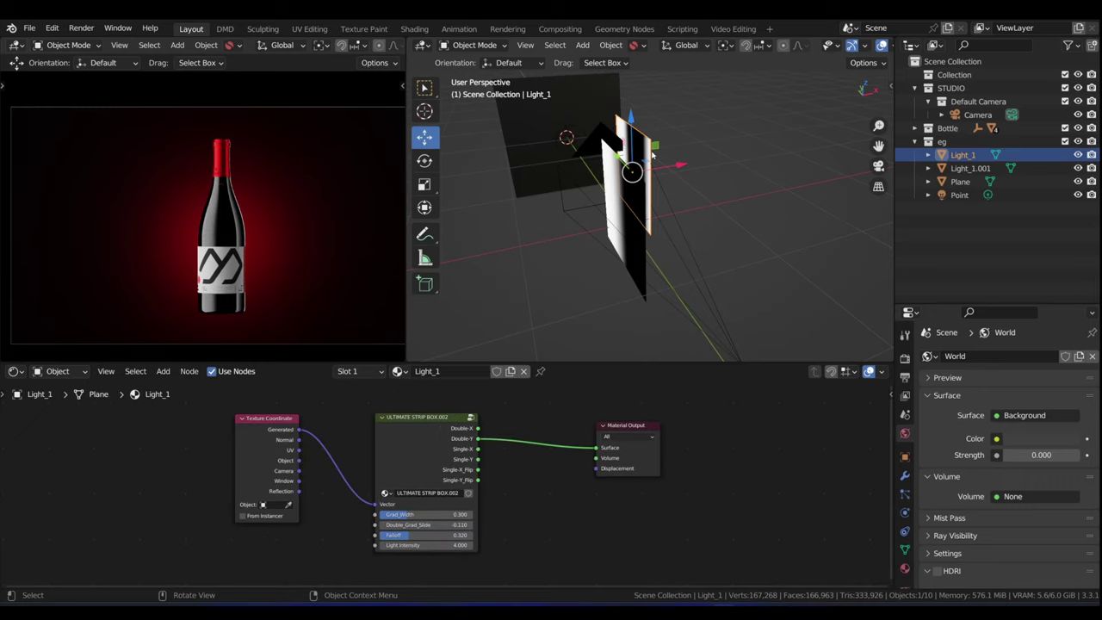
Step: Select the Point light and examine the rendered bottle's edge reflections up close against the red backdrop glow
click(958, 197)
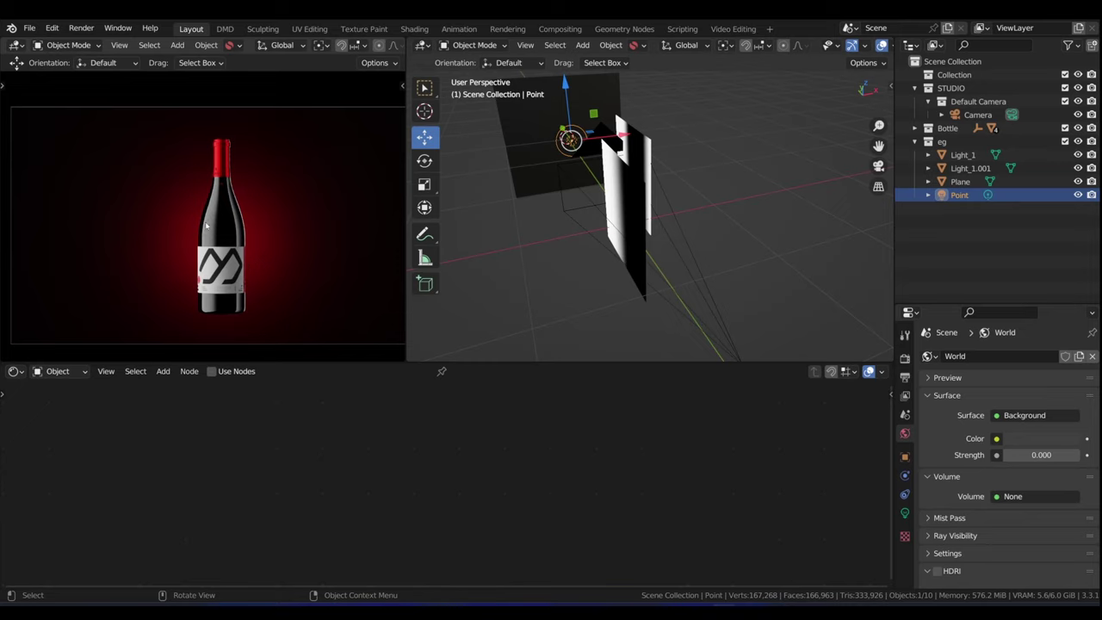
scroll(207, 226, up, 8)
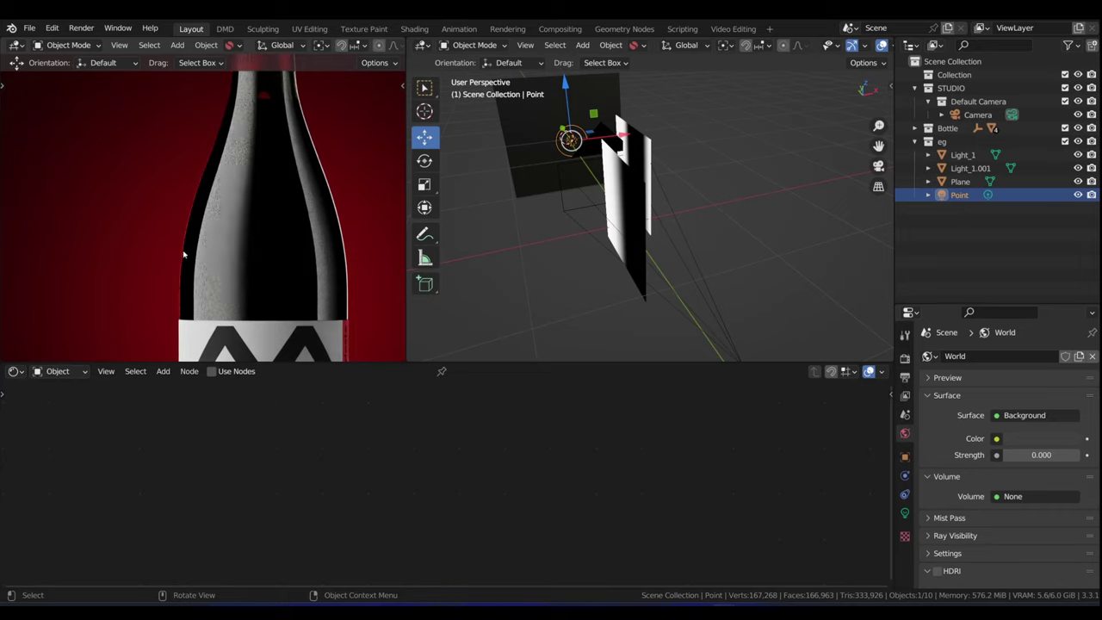
scroll(183, 261, down, 8)
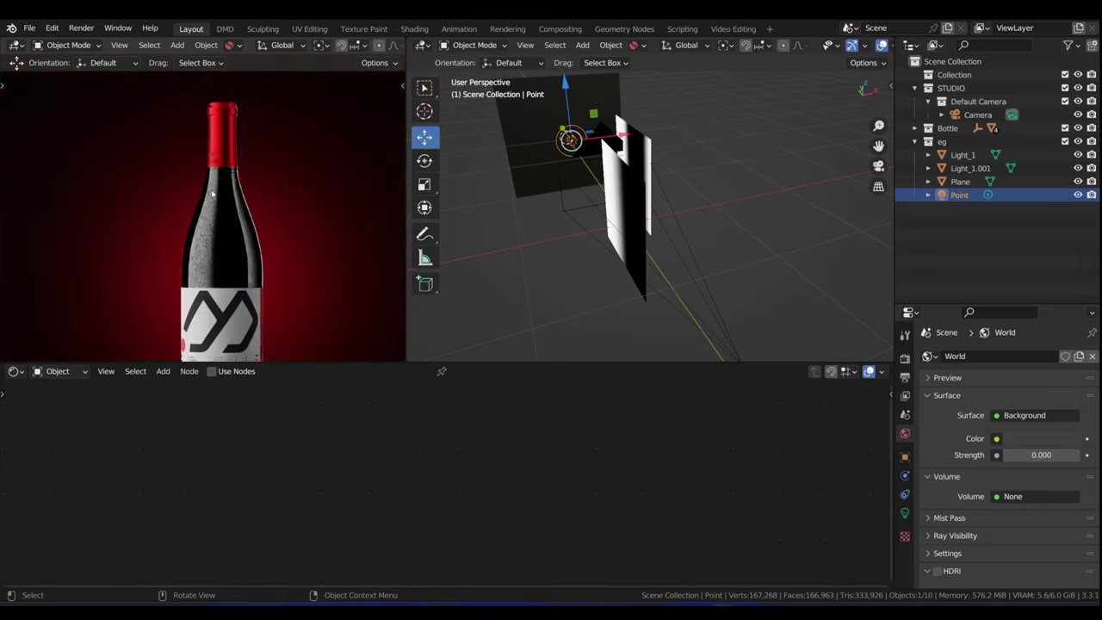
scroll(242, 290, down, 2)
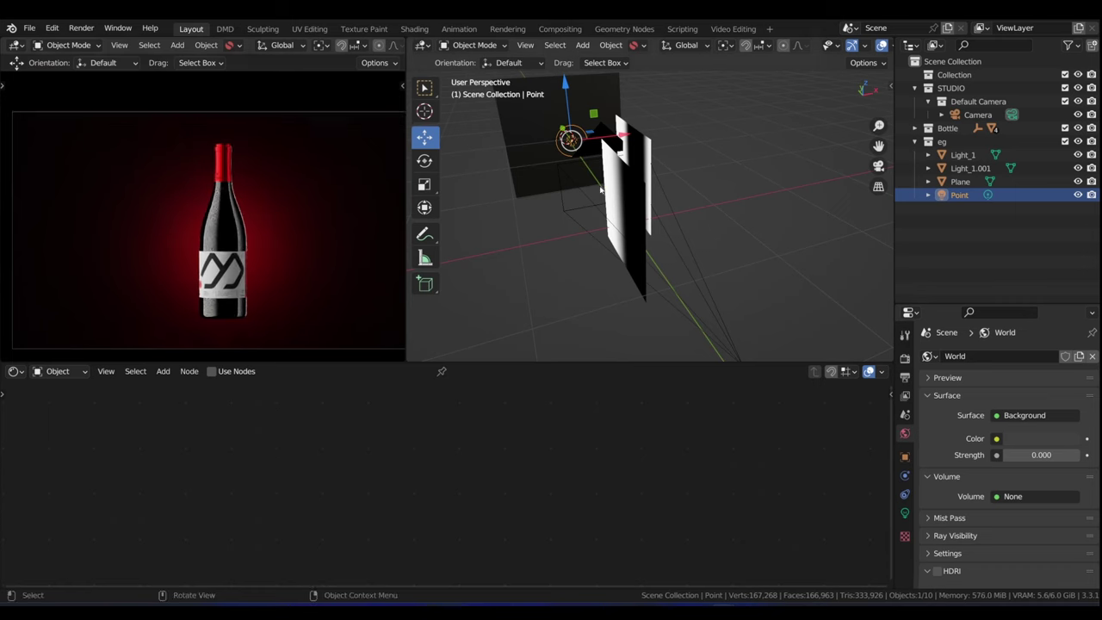
Step: Select the Light_1.001 plane and inspect the inside of its ULTIMATE STRIP BOX.001 node group, returning to the material's node tree
click(629, 161)
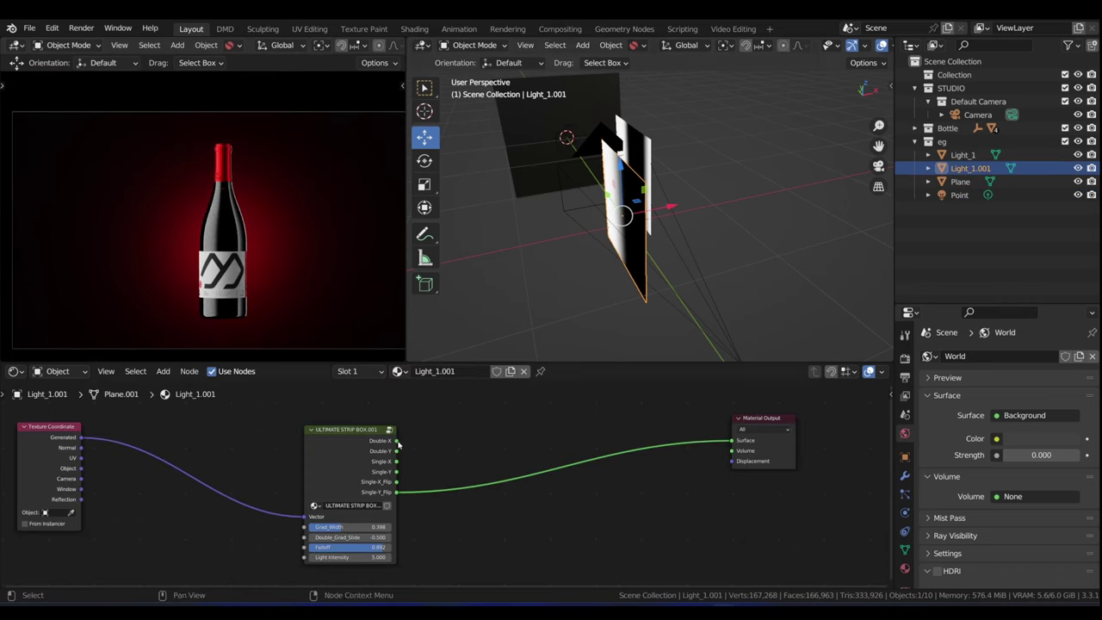
scroll(335, 449, up, 1)
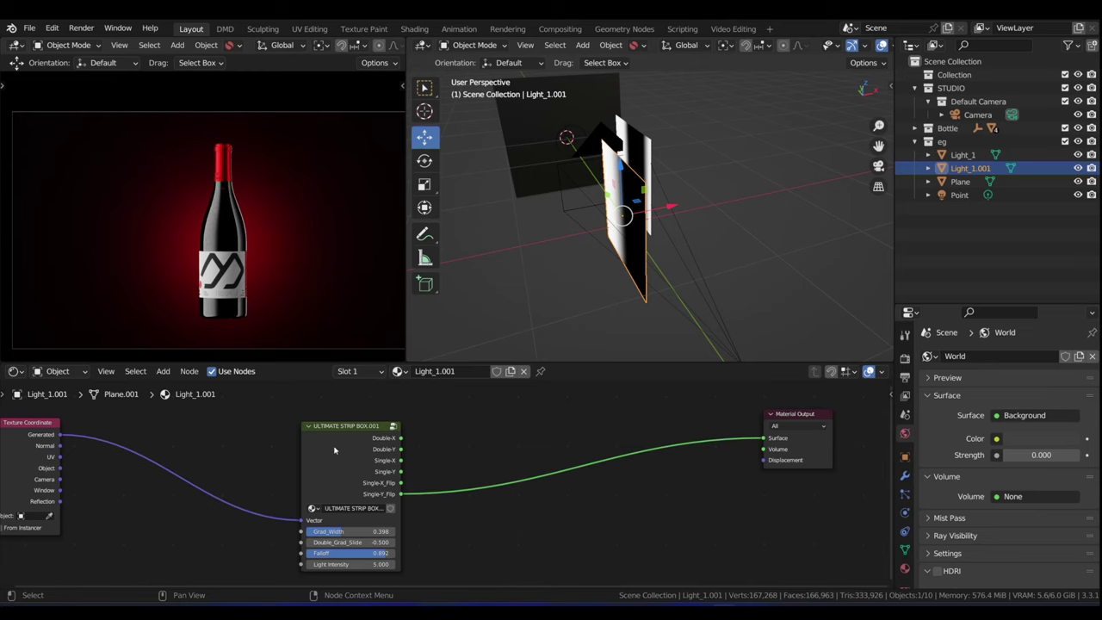
click(392, 427)
scroll(381, 530, down, 4)
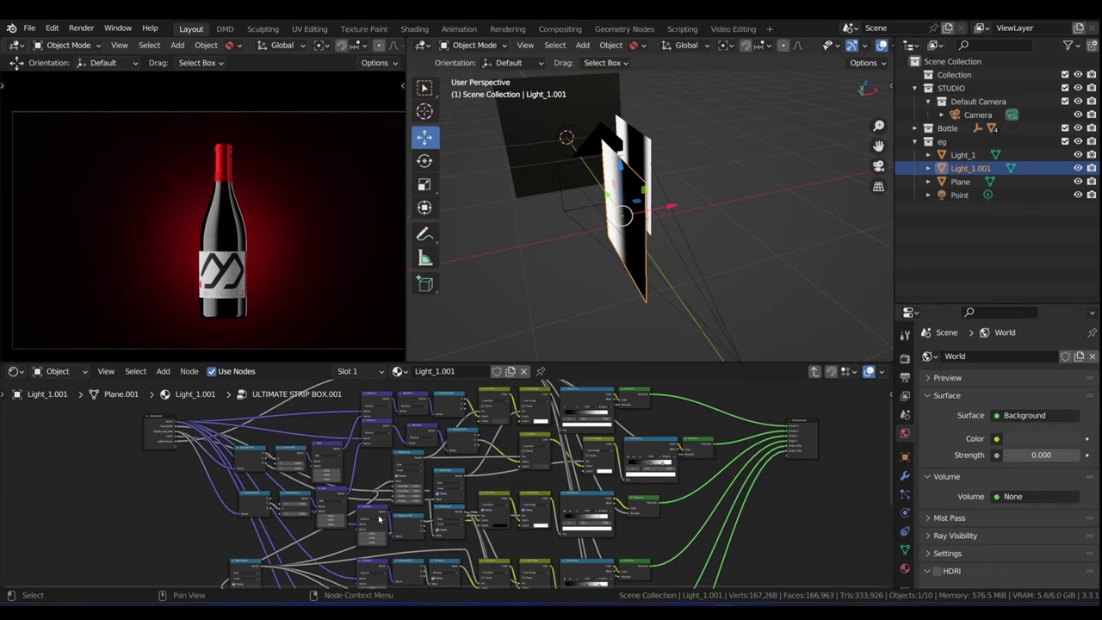
key(Tab)
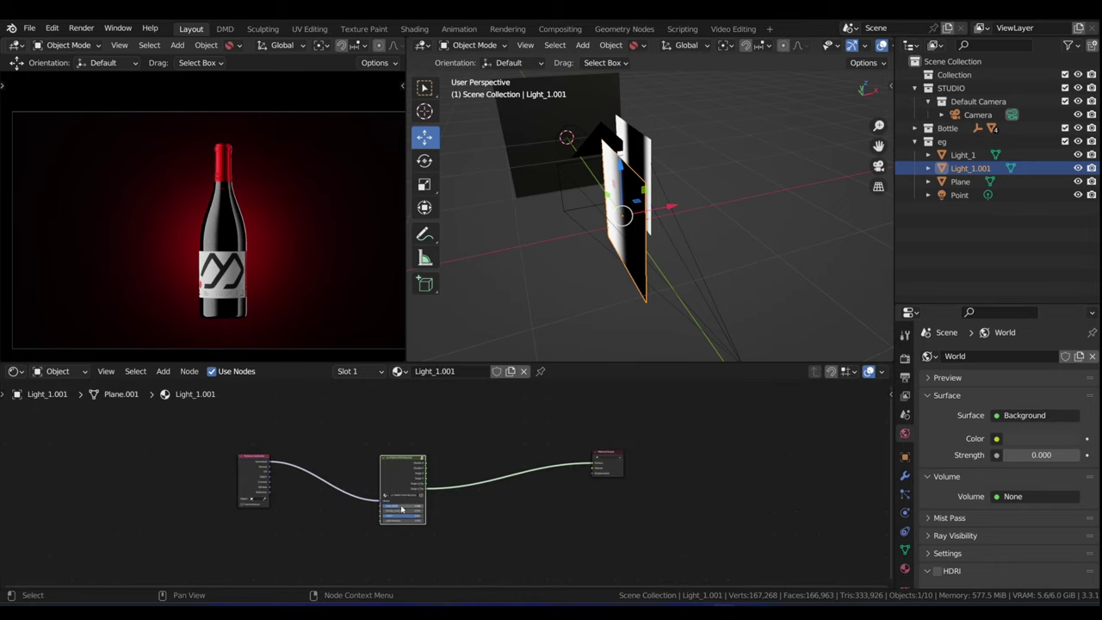
scroll(401, 487, up, 4)
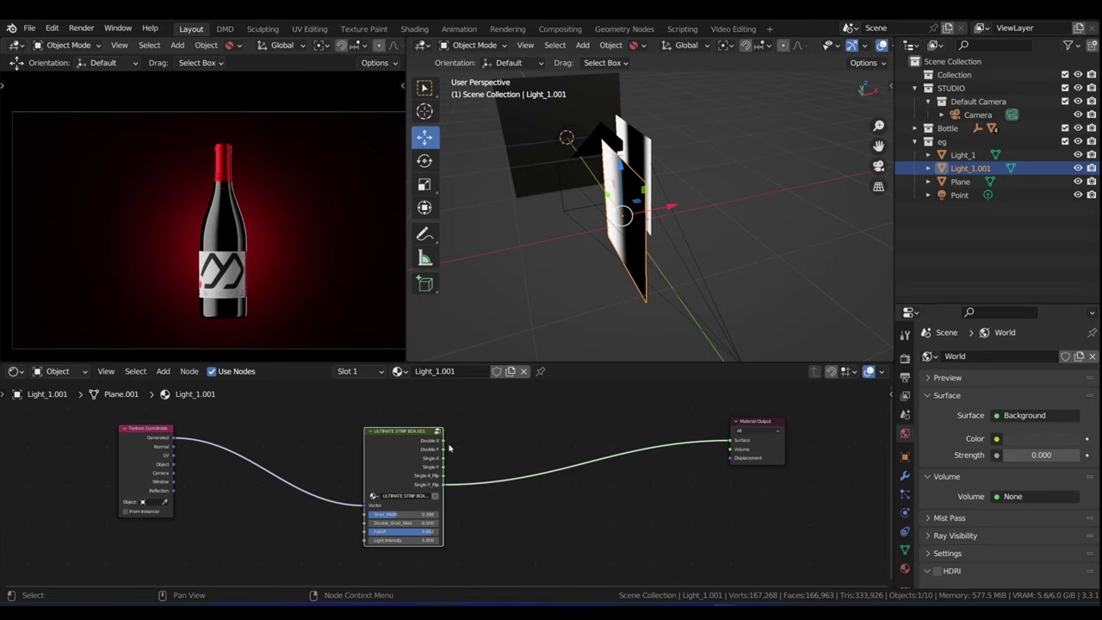
middle_drag(414, 426, 447, 425)
middle_drag(304, 455, 356, 430)
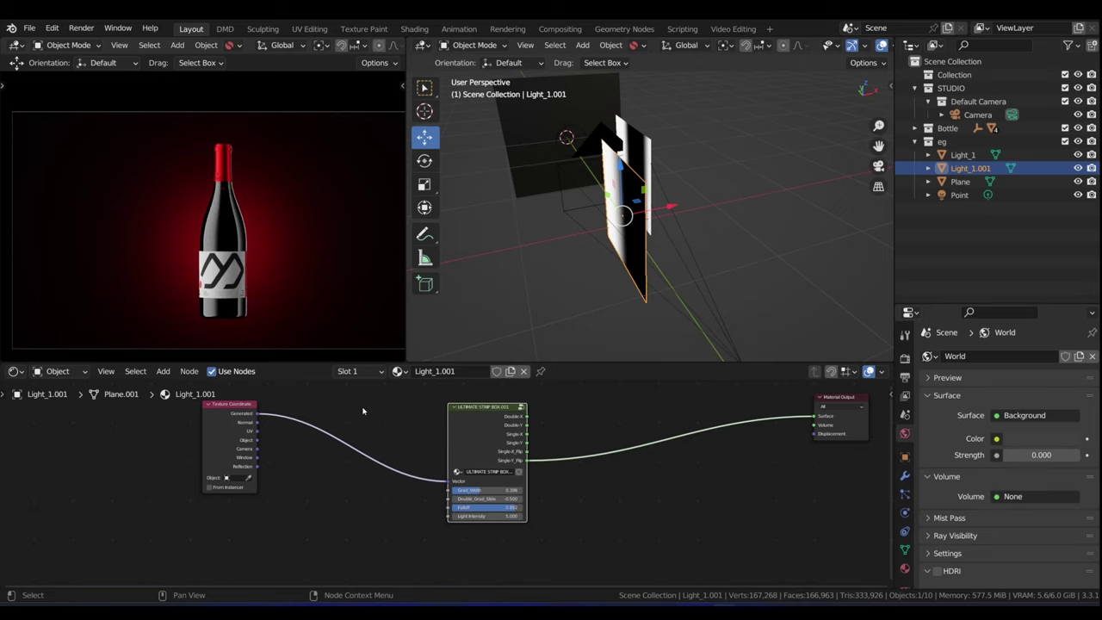
key(shift+a)
mouse_move(362, 410)
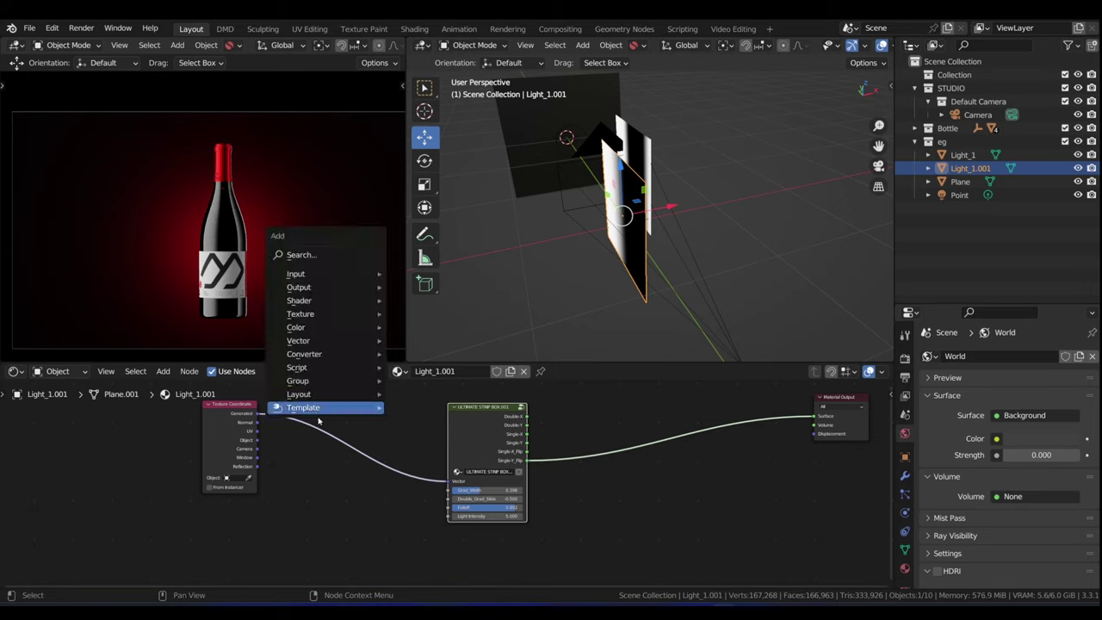
scroll(327, 503, down, 1)
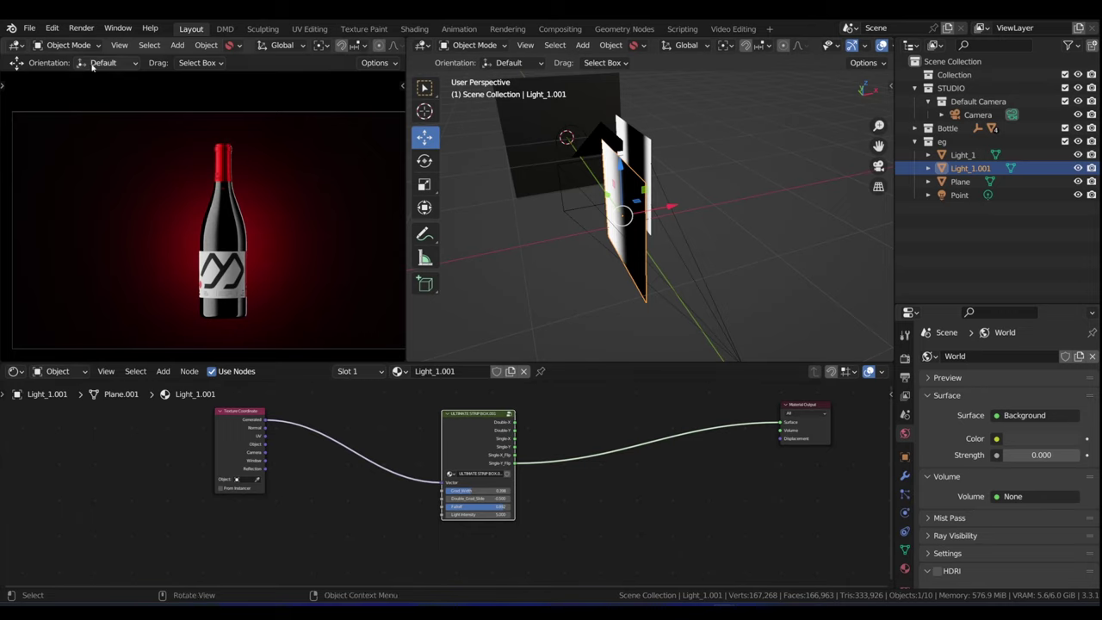
Step: Start appending data from another Blender file
click(29, 28)
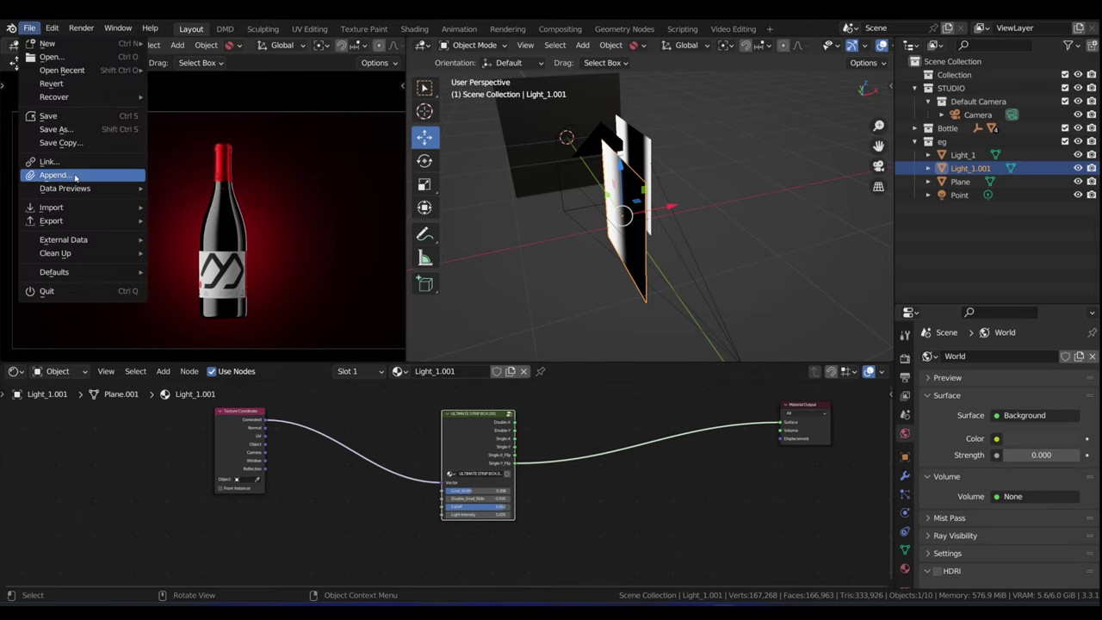